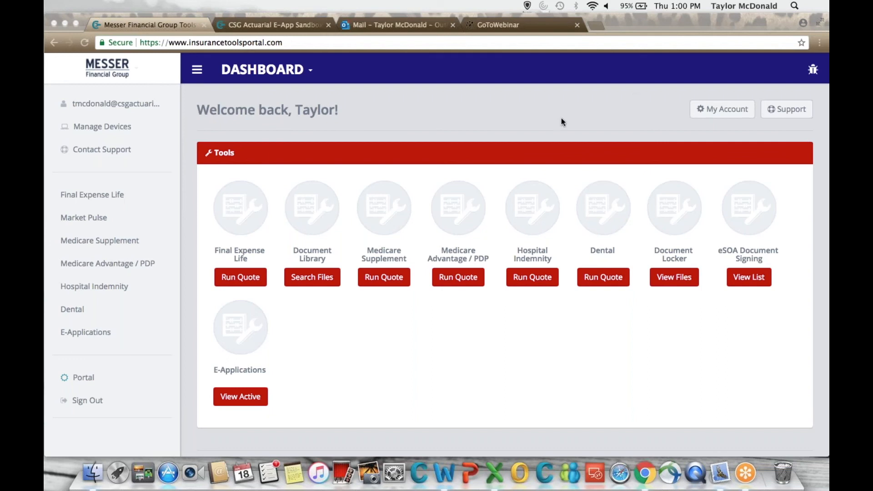
Start a Medicare Supplement quote and enter ZIP code 28227.
click(539, 99)
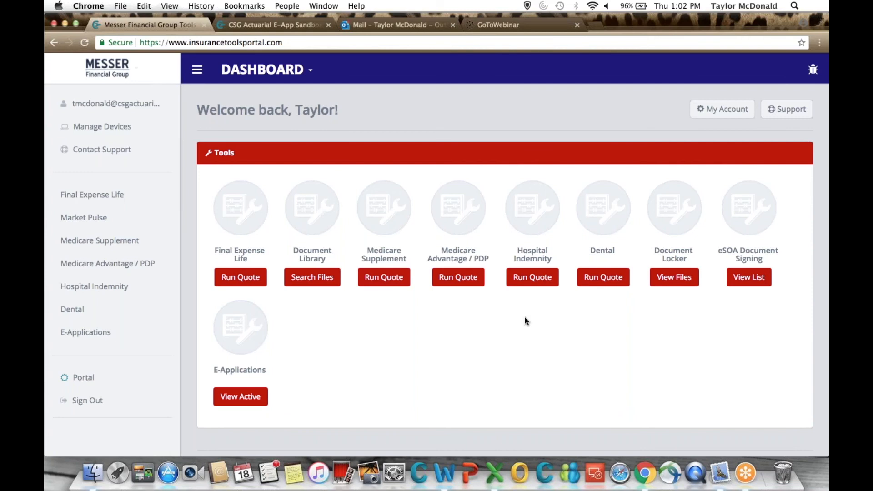
click(390, 279)
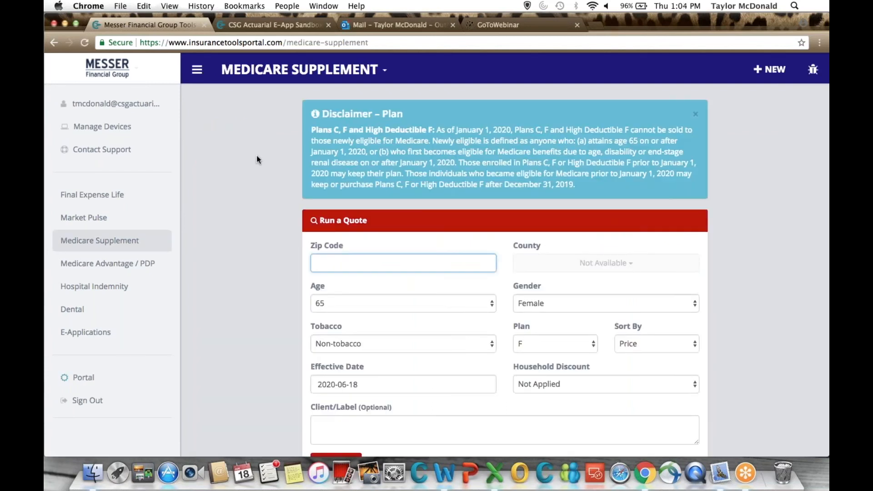
scroll(291, 222, down, 1)
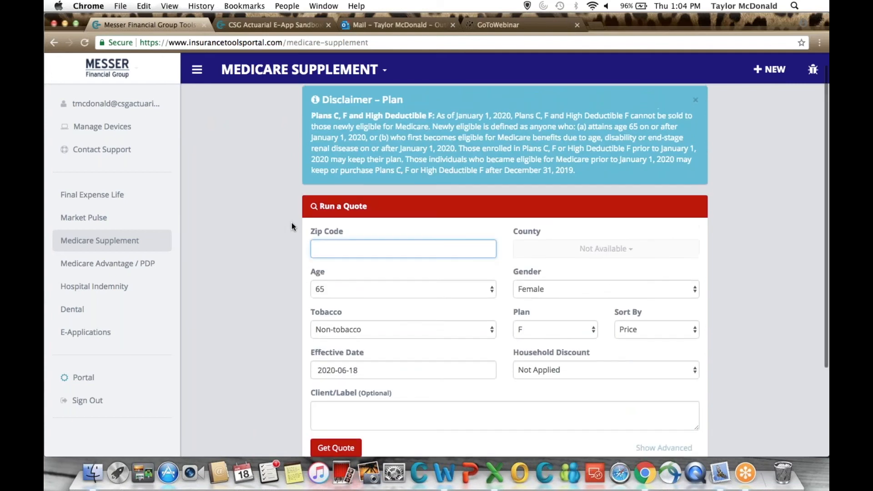
text(282)
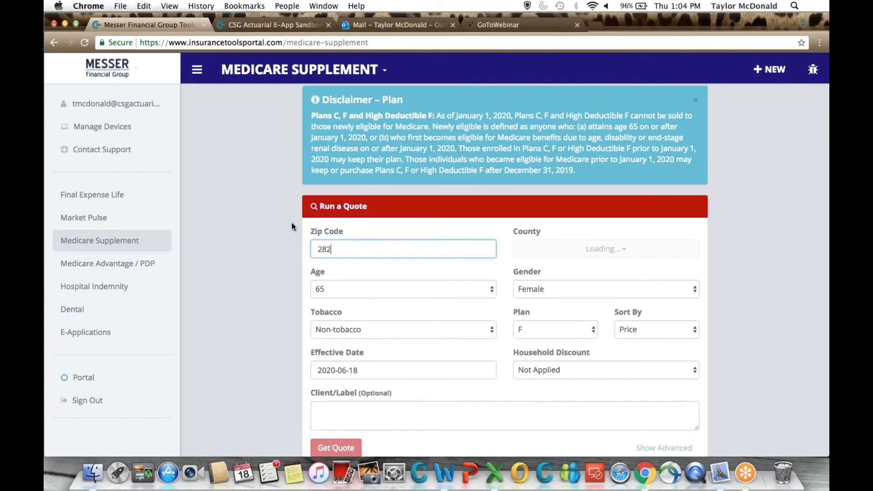
text(27)
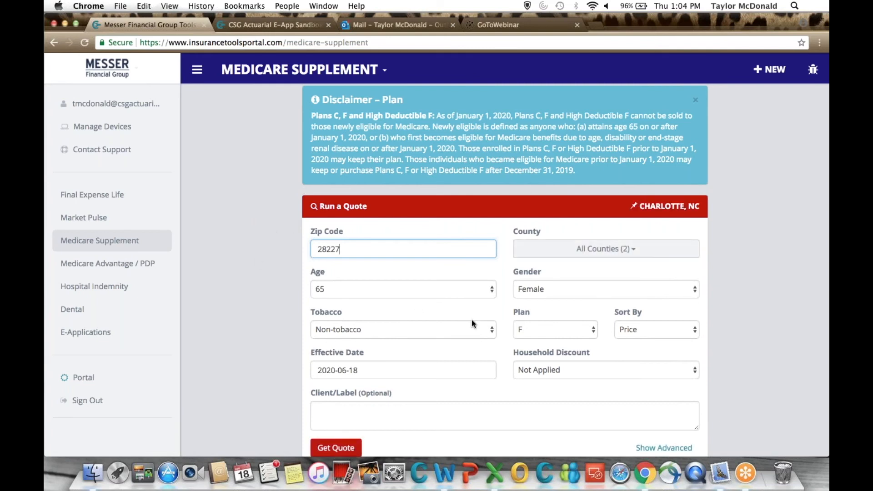
Select age 65 and gender Female for the quote.
scroll(471, 321, down, 2)
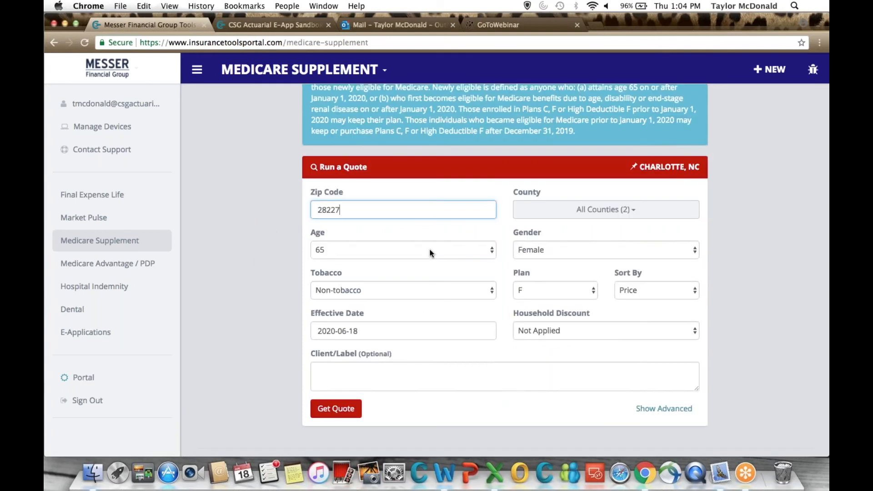
click(450, 253)
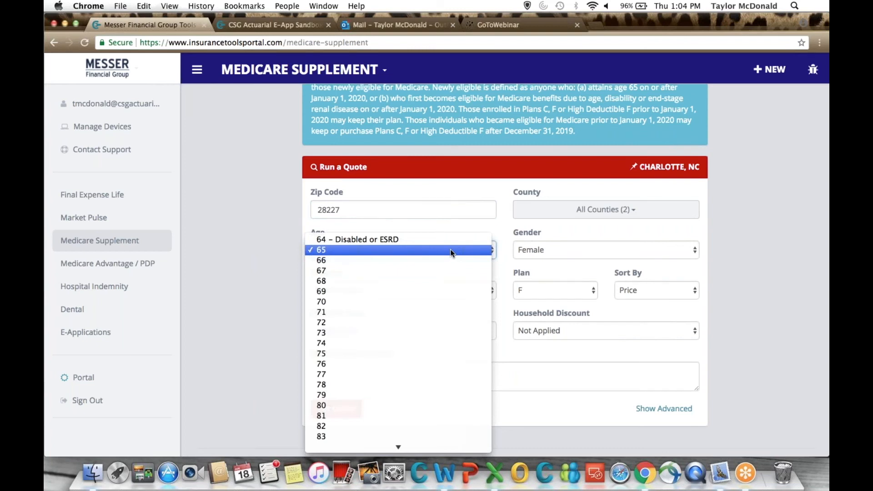
scroll(451, 307, down, 5)
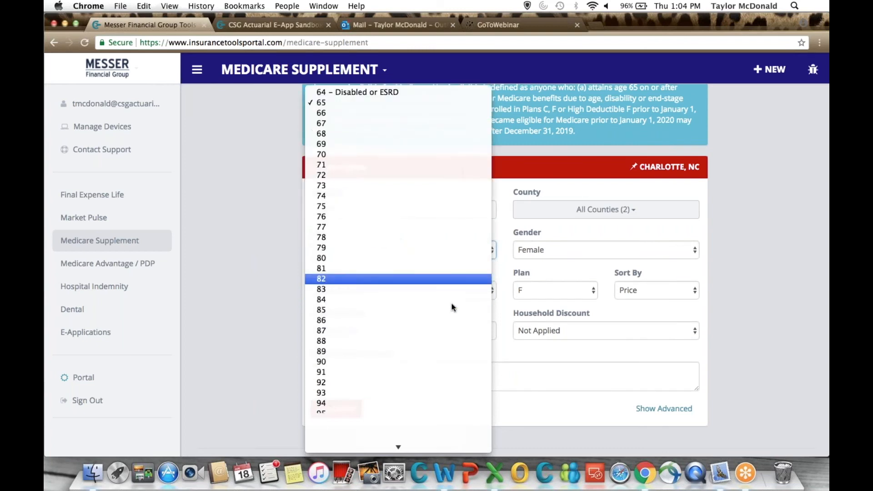
click(392, 97)
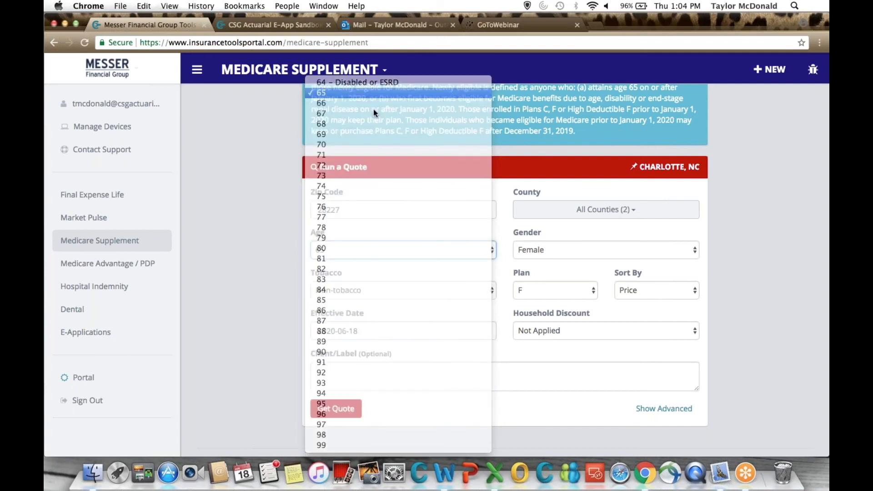
click(564, 243)
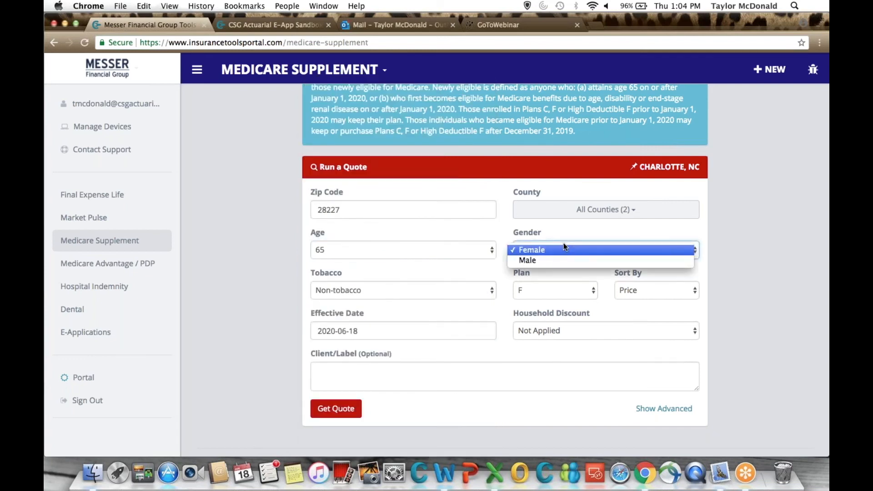
click(564, 243)
Select Non-tobacco and Plan G for the quote, keeping the results sorted by Price.
click(451, 284)
click(451, 284)
click(536, 289)
click(537, 307)
scroll(541, 296, down, 2)
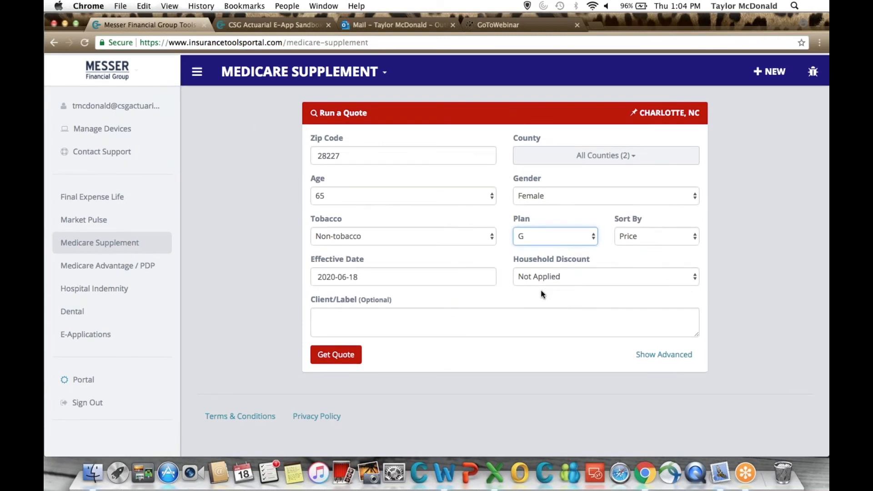
click(627, 235)
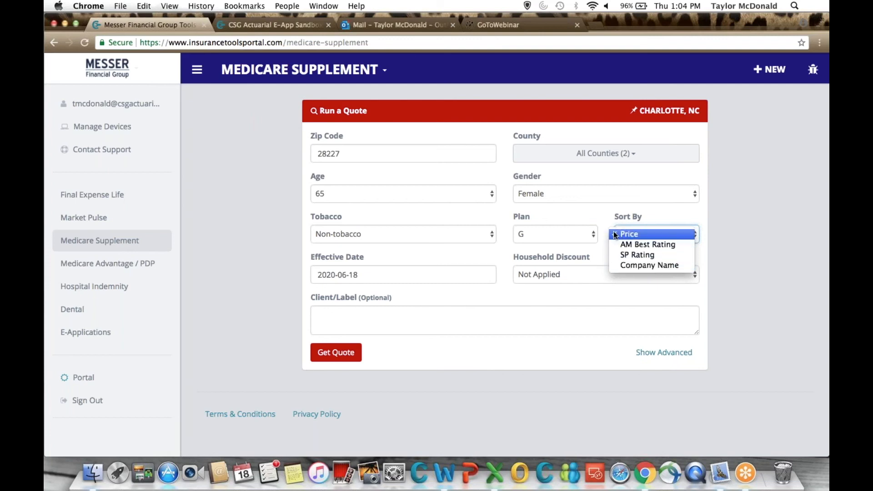
click(605, 215)
Set the effective date to 2020-07-01 and leave the household discount as Not Applied.
click(382, 274)
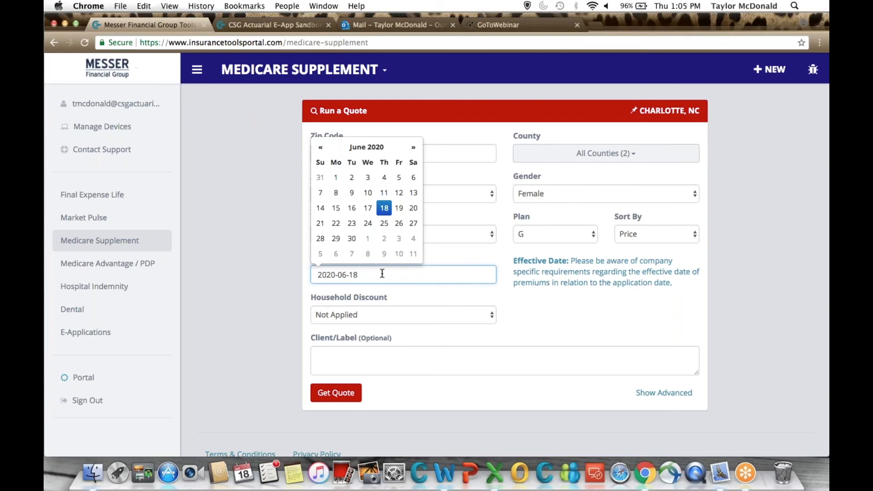
click(367, 239)
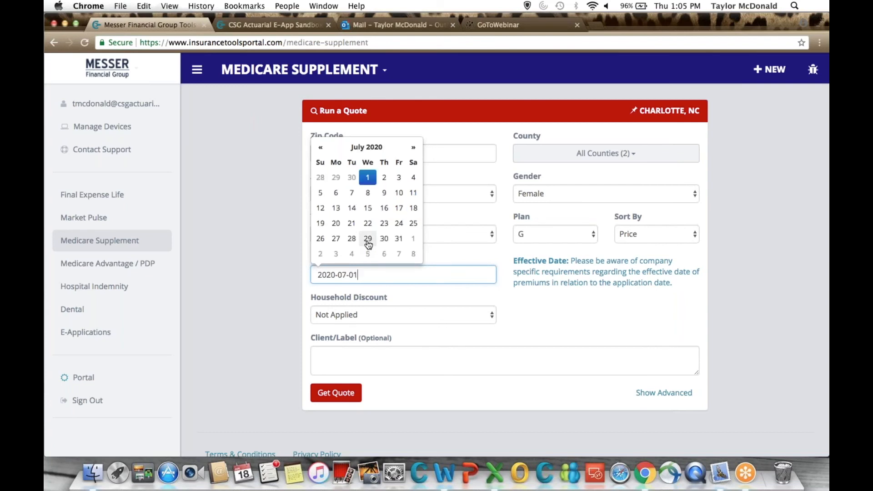
click(462, 260)
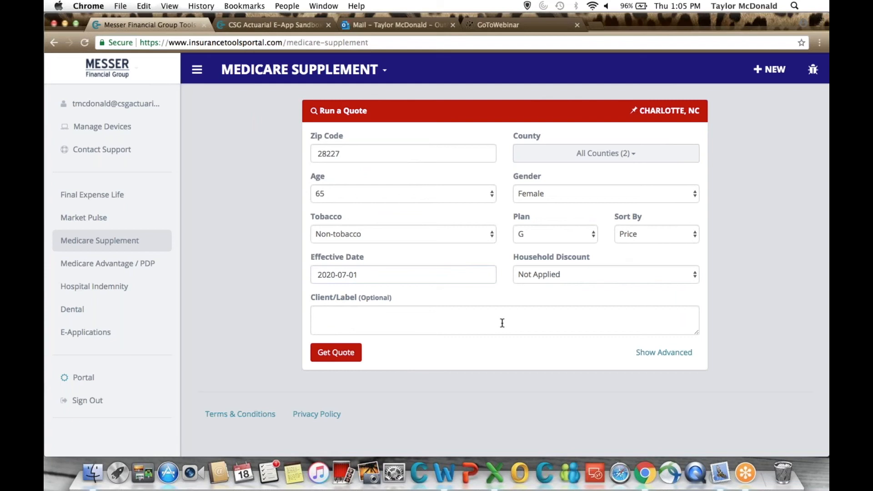
click(526, 277)
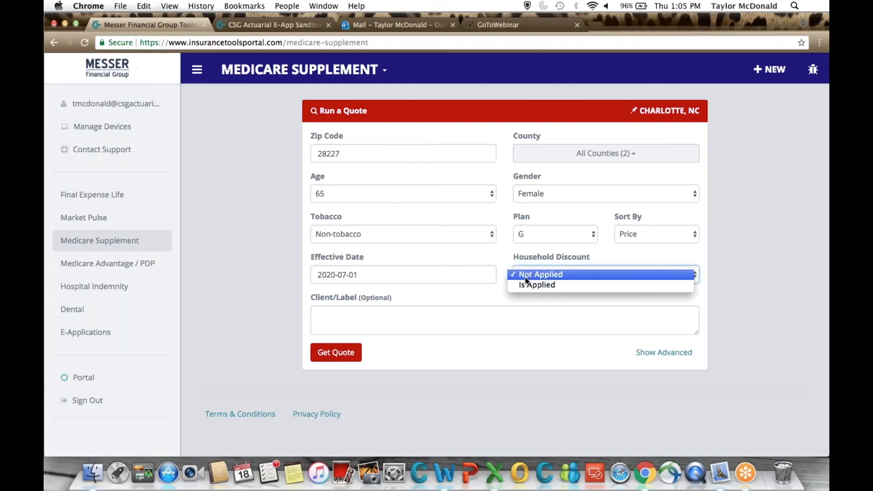
click(526, 277)
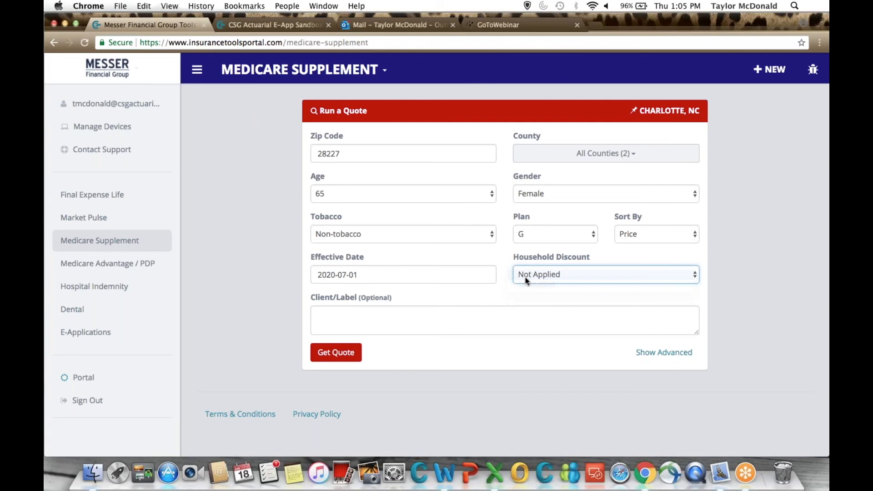
Enter the client's first name as the quote's optional client label.
click(379, 313)
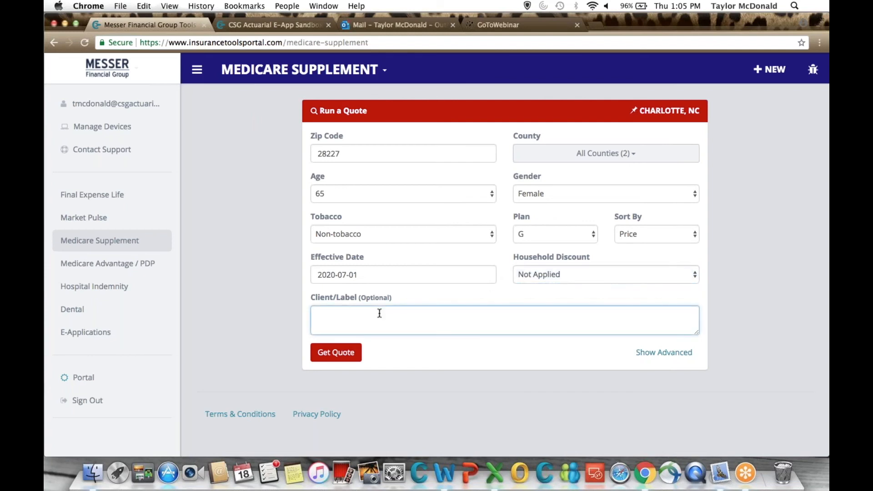
text(Jane)
scroll(635, 380, down, 1)
Show the advanced underwriting filters and view the available health condition and medication choices.
click(662, 353)
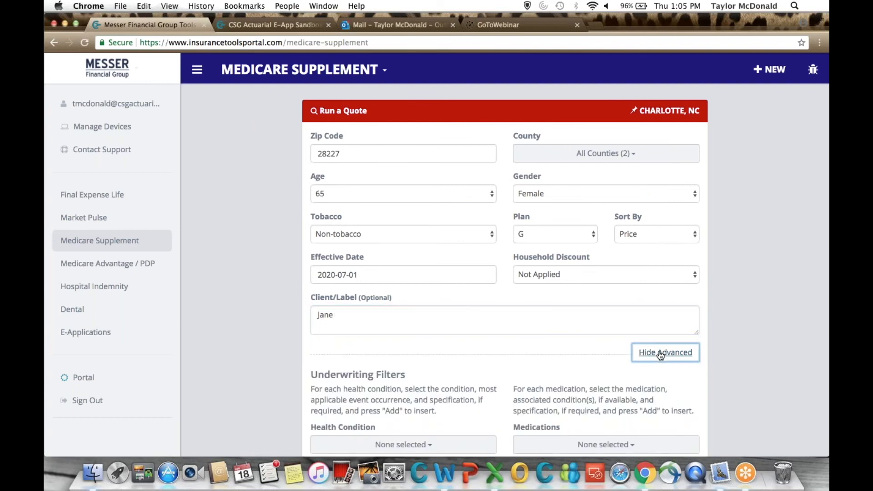
scroll(523, 338, down, 5)
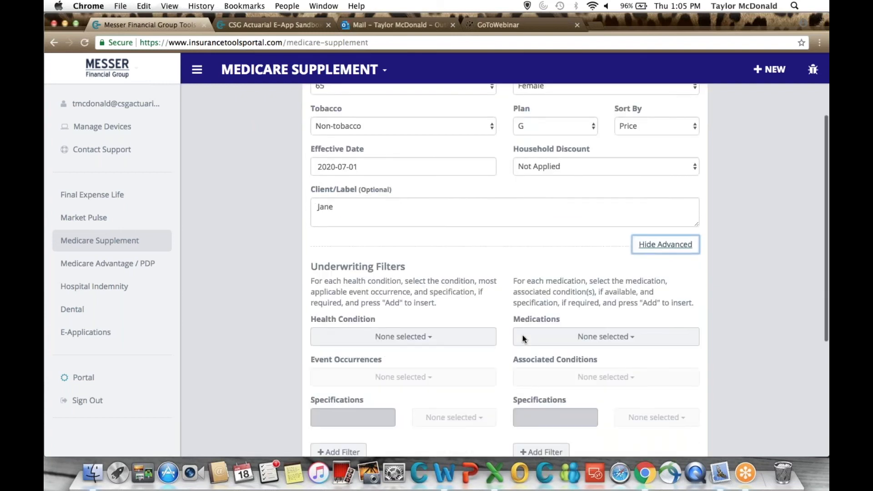
scroll(523, 338, down, 5)
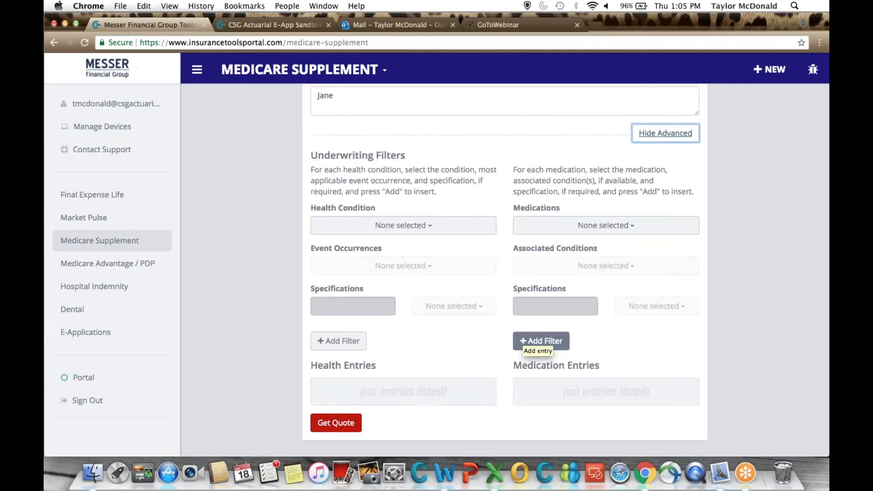
click(403, 228)
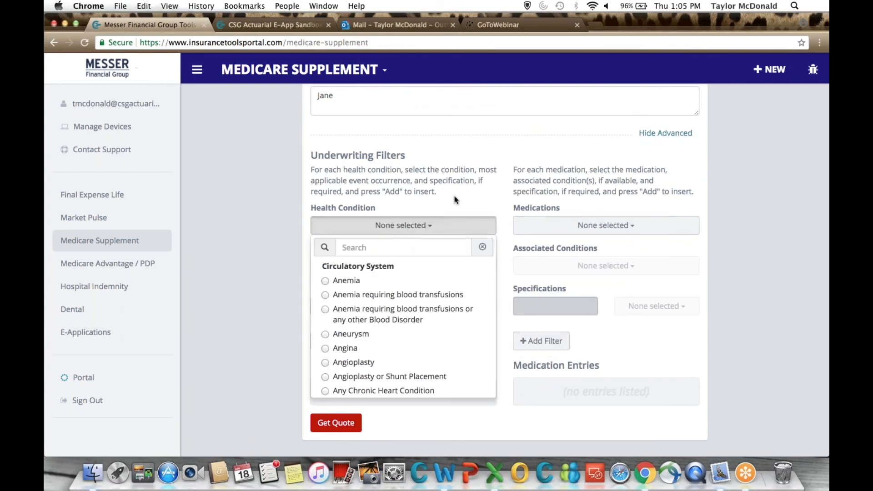
click(536, 227)
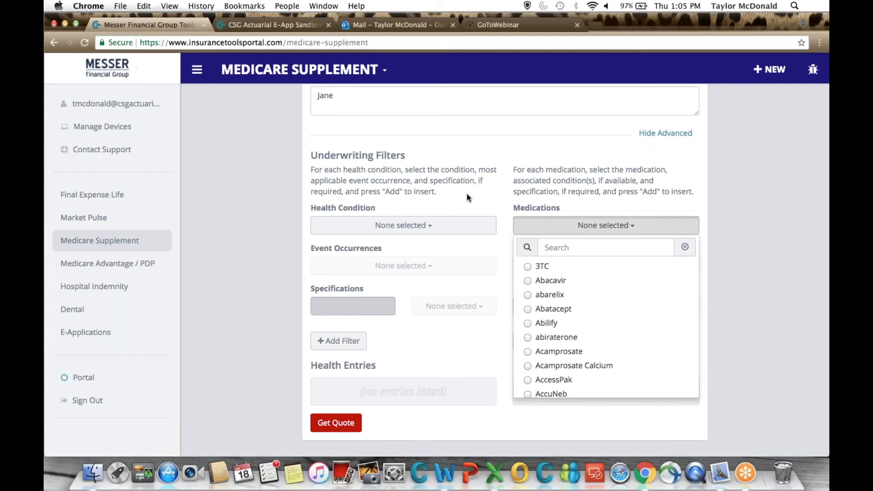
Add a health condition filter for Heart Attack with the event occurrence Less than 5 years ago.
click(404, 228)
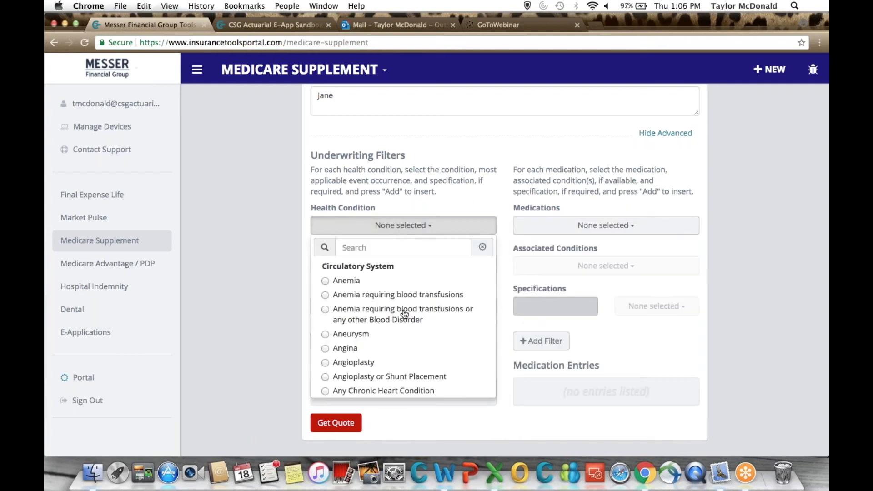
scroll(404, 313, down, 6)
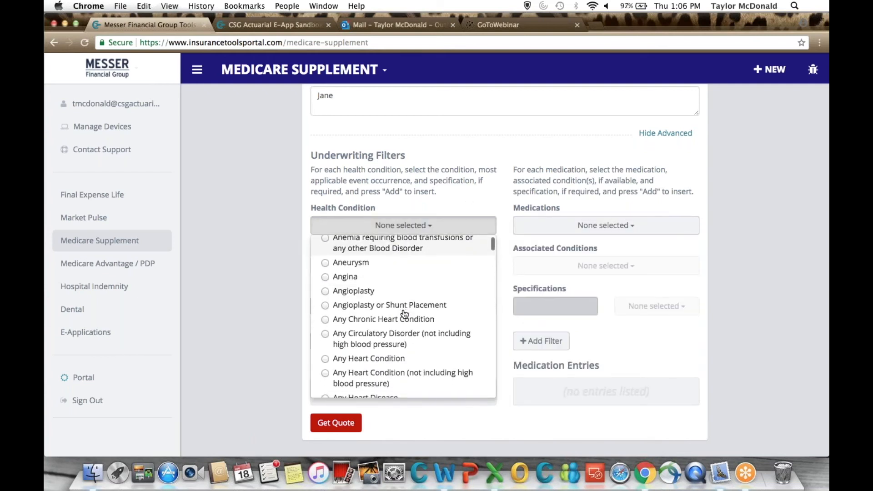
scroll(403, 313, down, 8)
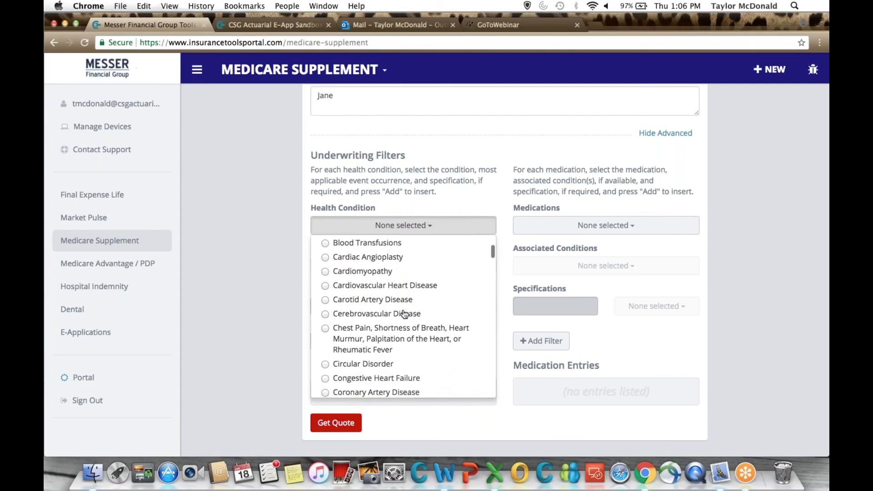
scroll(404, 313, down, 4)
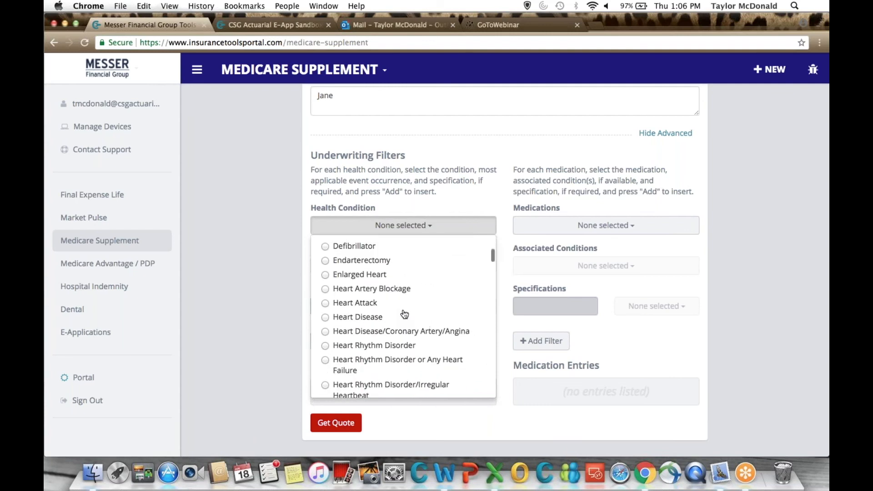
click(373, 309)
click(358, 269)
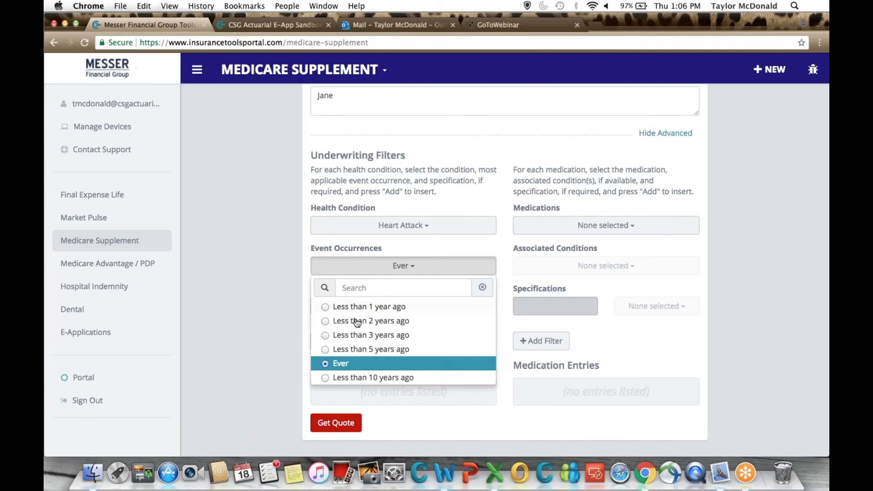
click(364, 350)
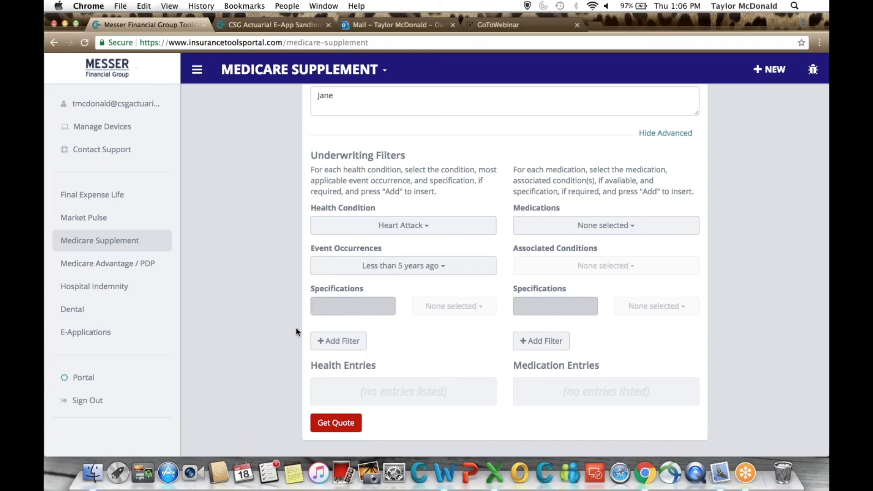
click(320, 341)
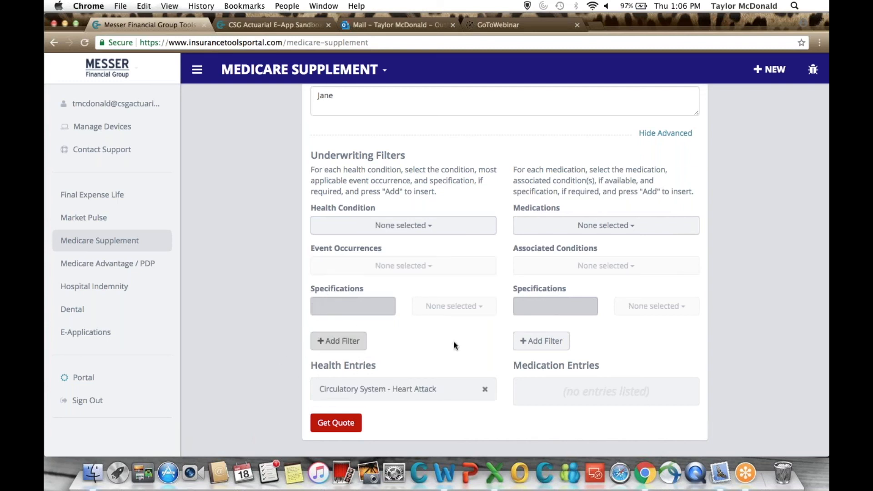
scroll(455, 346, down, 1)
scroll(454, 345, down, 2)
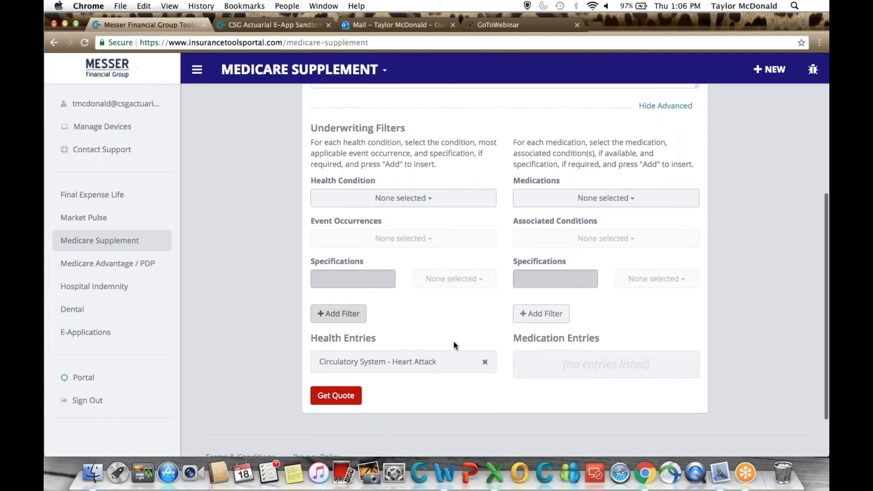
scroll(455, 346, down, 3)
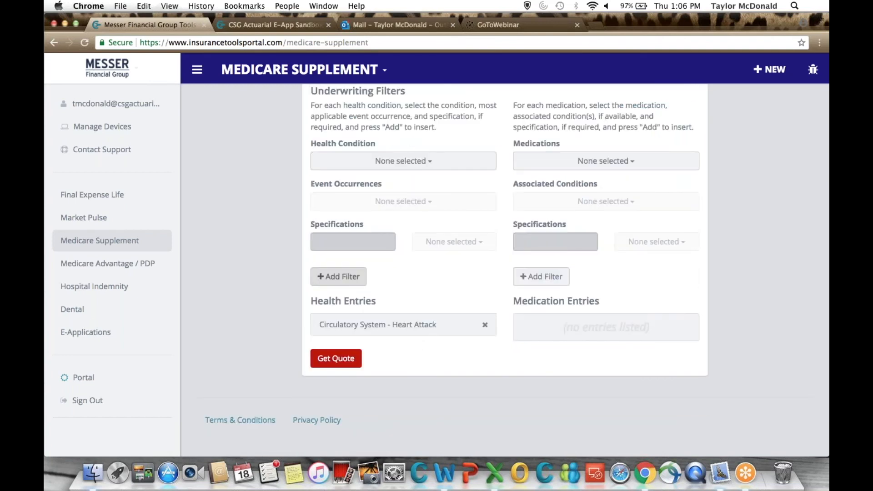
scroll(420, 262, up, 6)
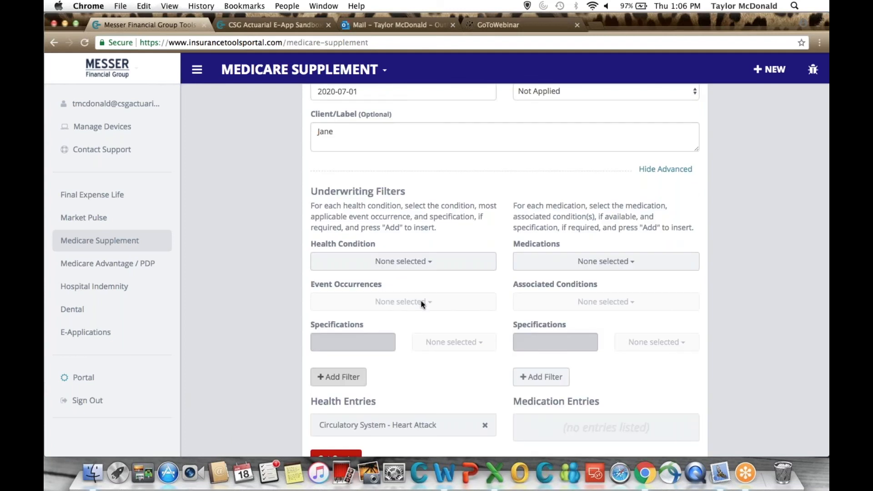
scroll(421, 304, down, 4)
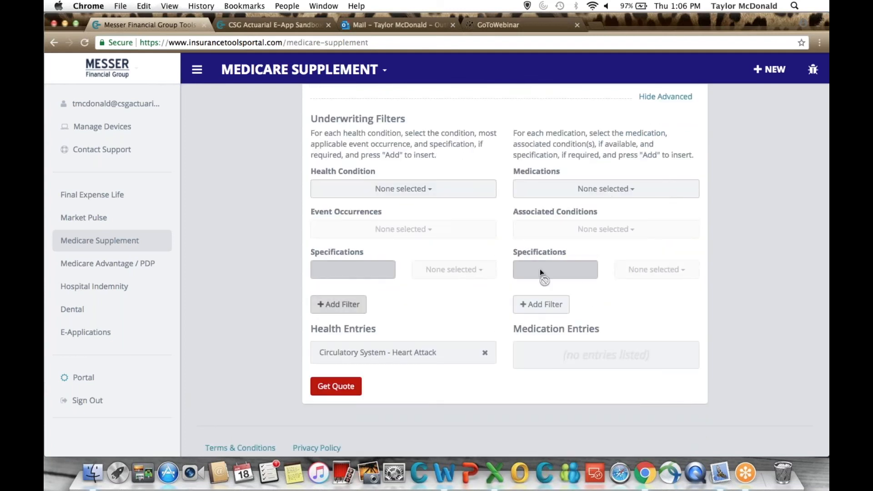
scroll(503, 304, up, 3)
scroll(503, 302, down, 5)
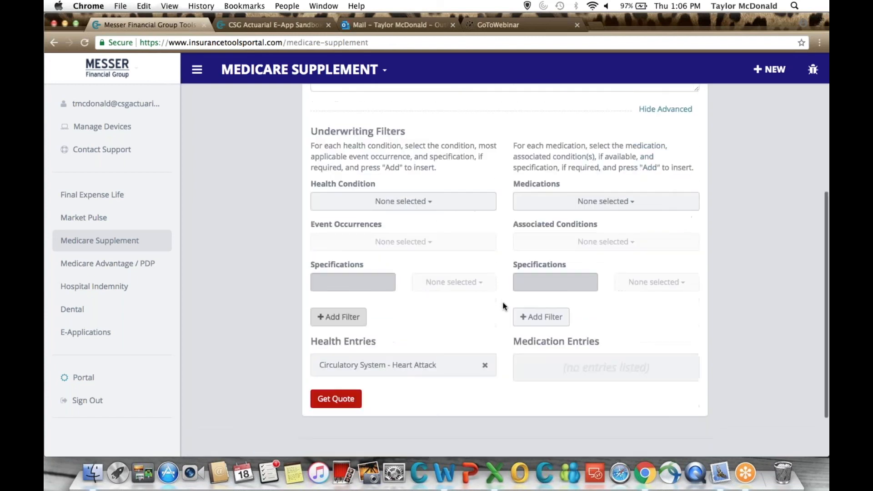
Review the entered Medicare Supplement criteria and run the quote with the Heart Attack filter.
scroll(503, 306, up, 5)
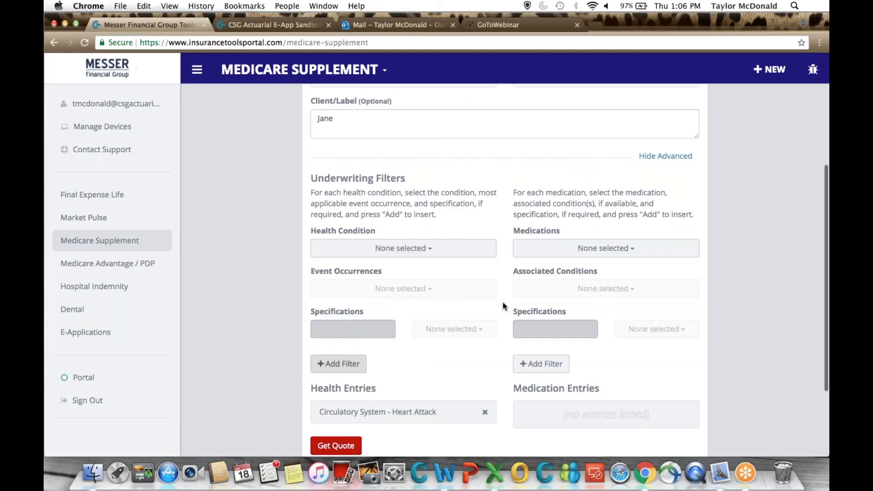
scroll(503, 306, down, 3)
click(338, 391)
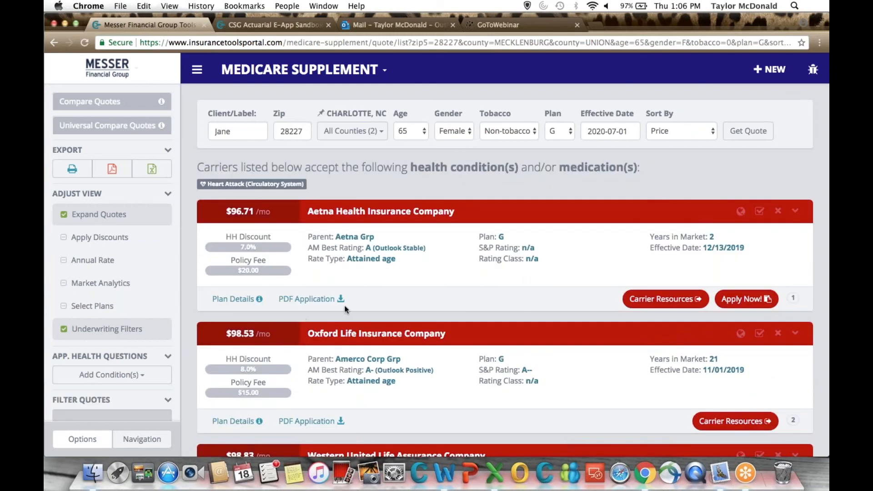
Turn off the Underwriting Filters view option for the quote results.
click(722, 23)
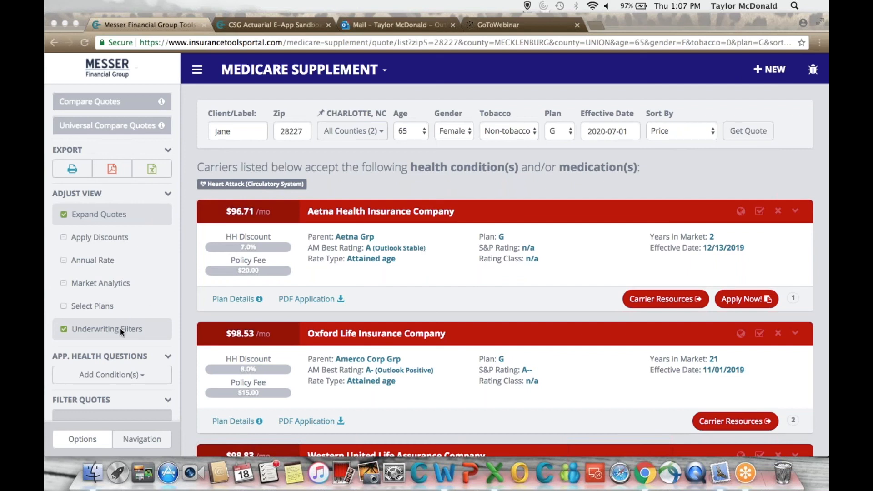
click(127, 342)
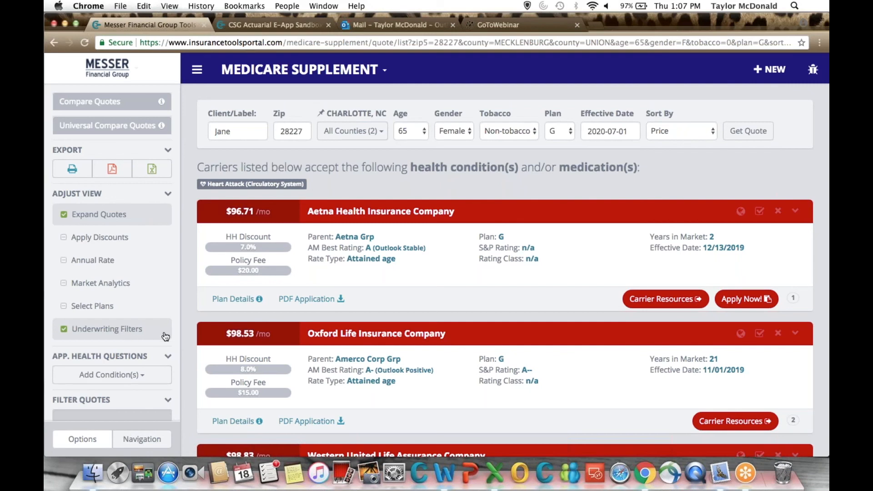
click(134, 335)
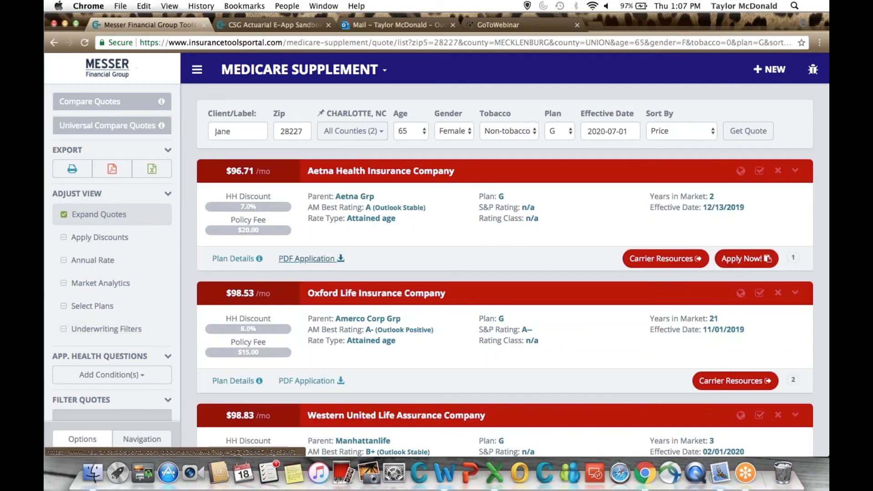
scroll(312, 258, up, 1)
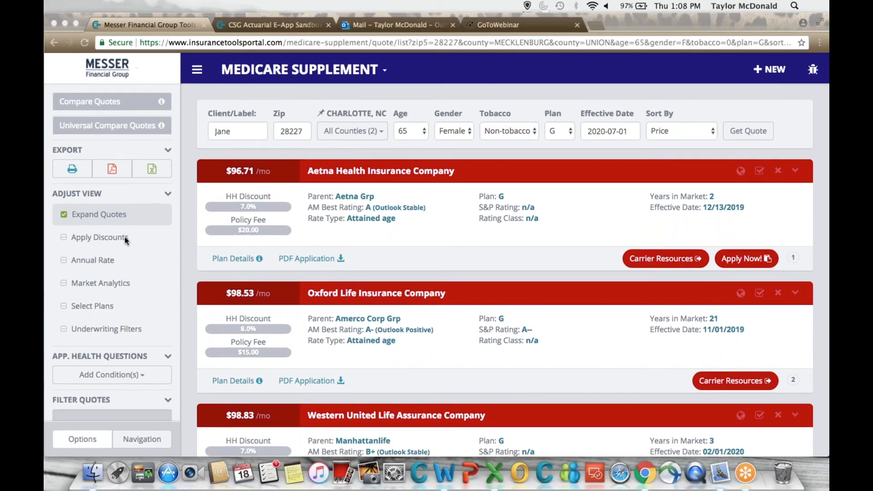
Collapse all quotes to carrier and price rows, and expand their details again.
click(109, 217)
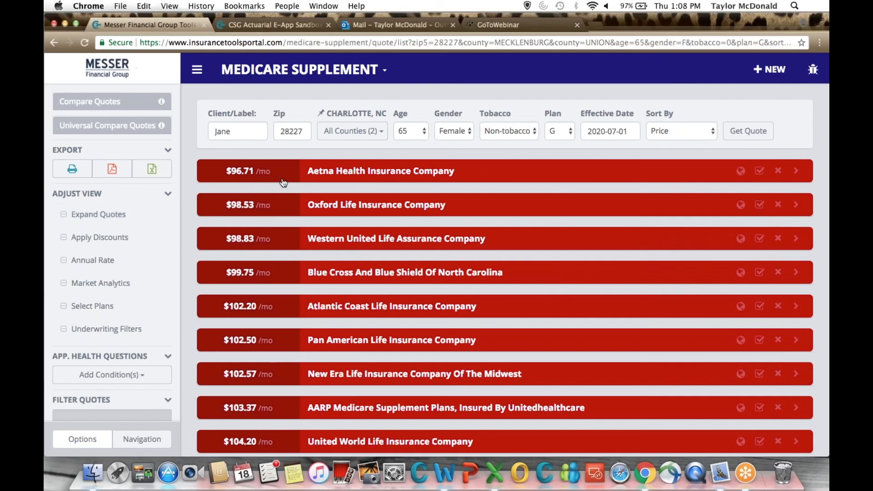
click(121, 220)
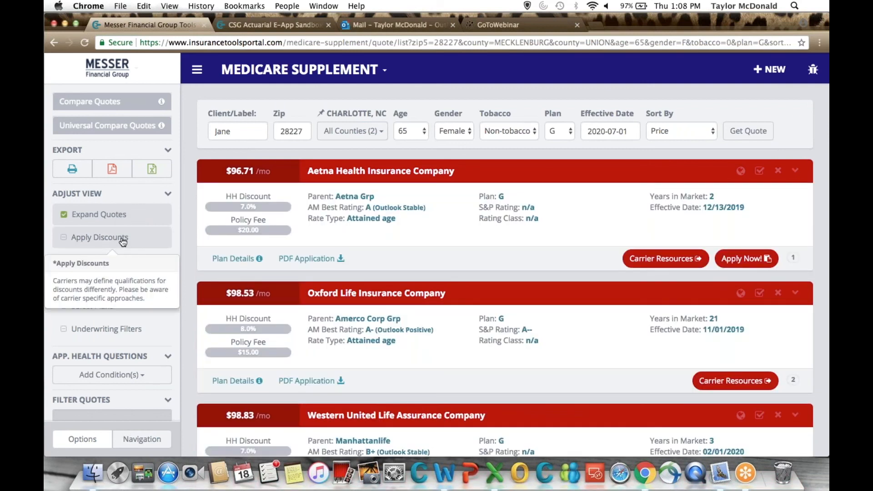
Preview the quotes with discounts applied and with annual rates, switching each option back off.
click(122, 240)
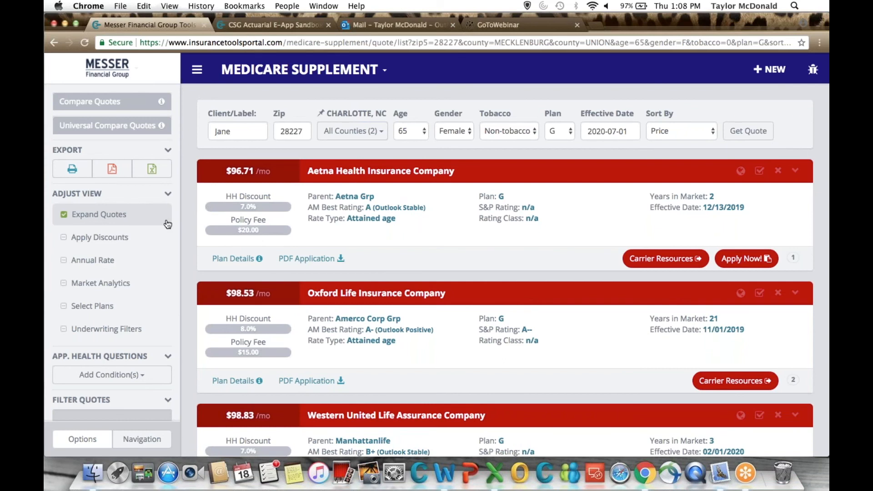
click(138, 239)
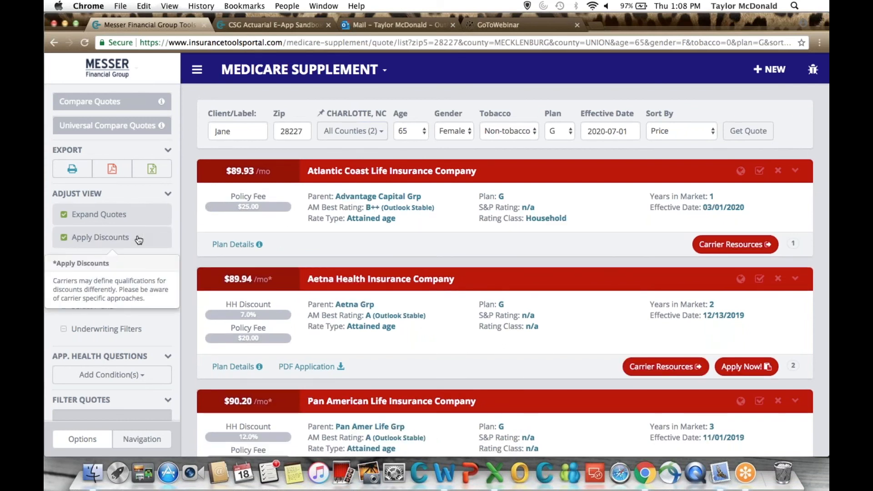
click(138, 239)
click(108, 263)
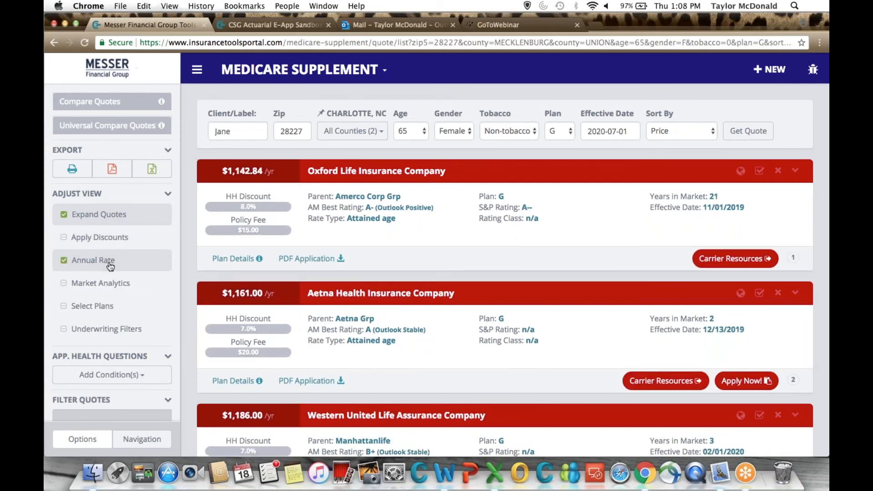
click(110, 266)
Turn on Market Analytics for the quotes and review the Aetna Health Insurance Company analytics.
click(124, 285)
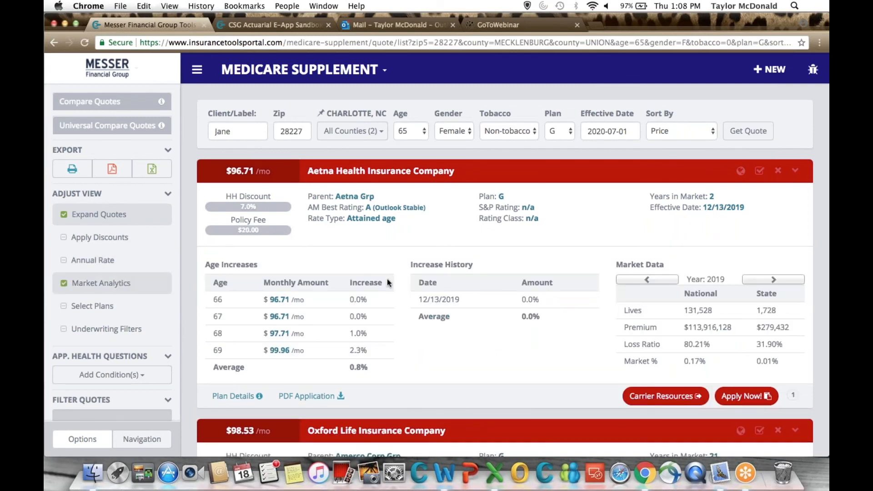
scroll(388, 283, down, 3)
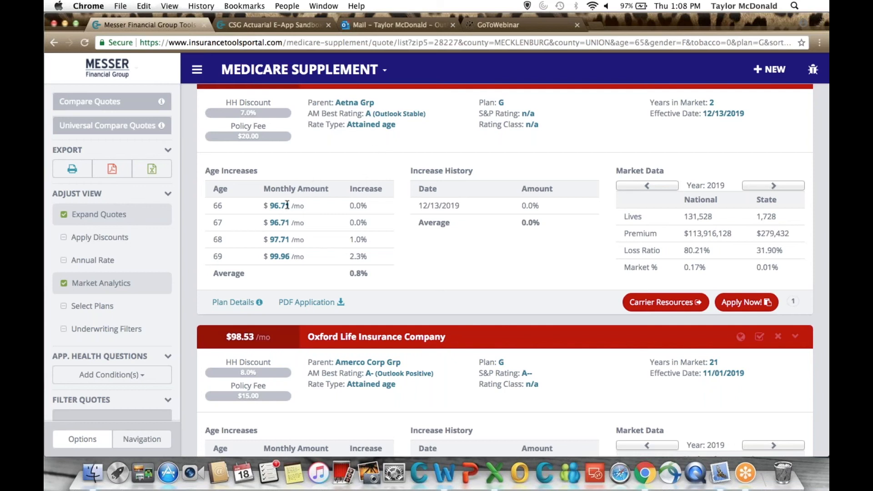
scroll(287, 205, up, 2)
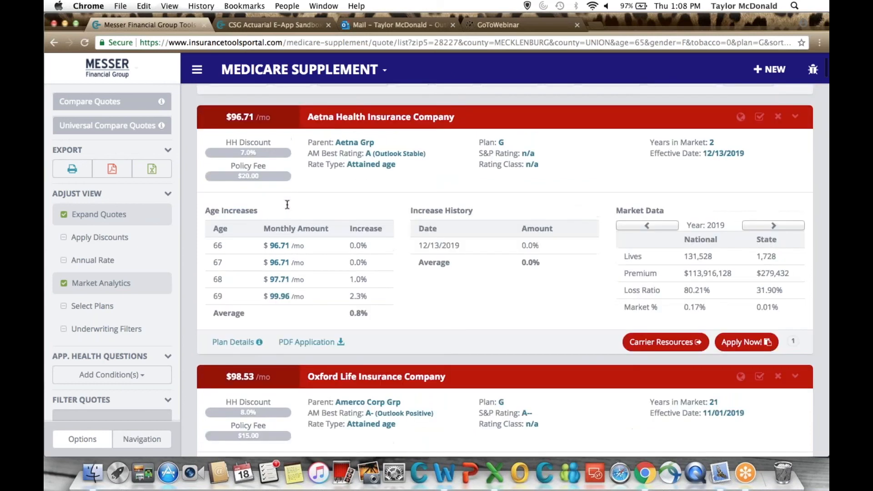
scroll(287, 205, up, 3)
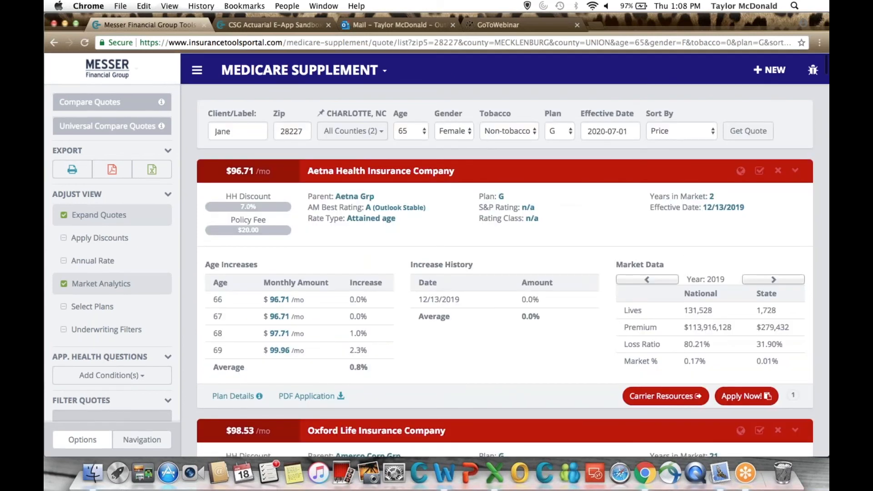
scroll(505, 273, down, 2)
scroll(236, 263, up, 1)
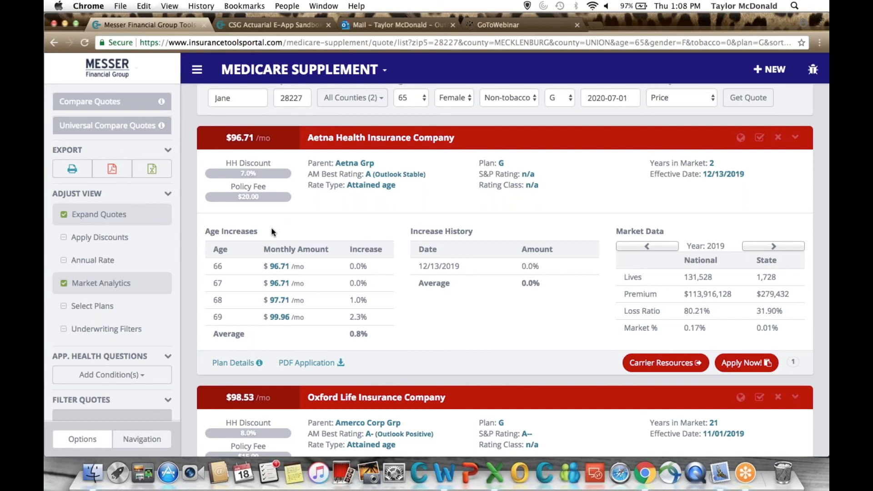
scroll(273, 232, up, 1)
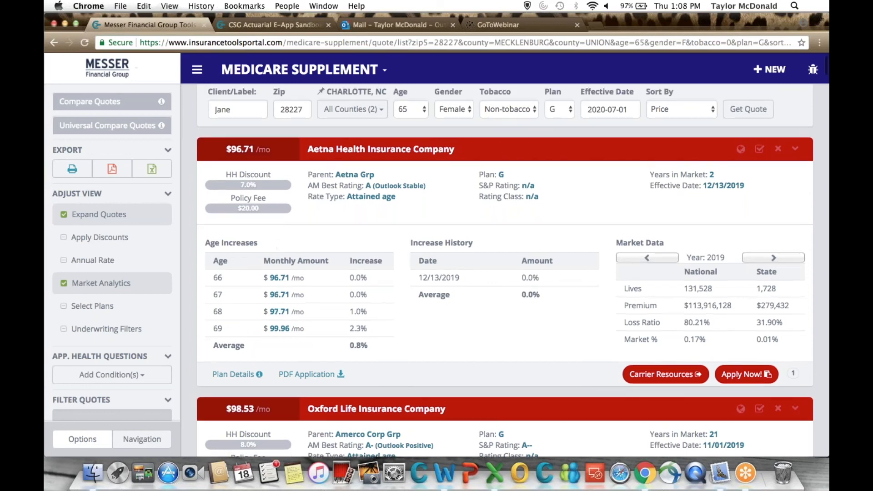
scroll(226, 302, up, 1)
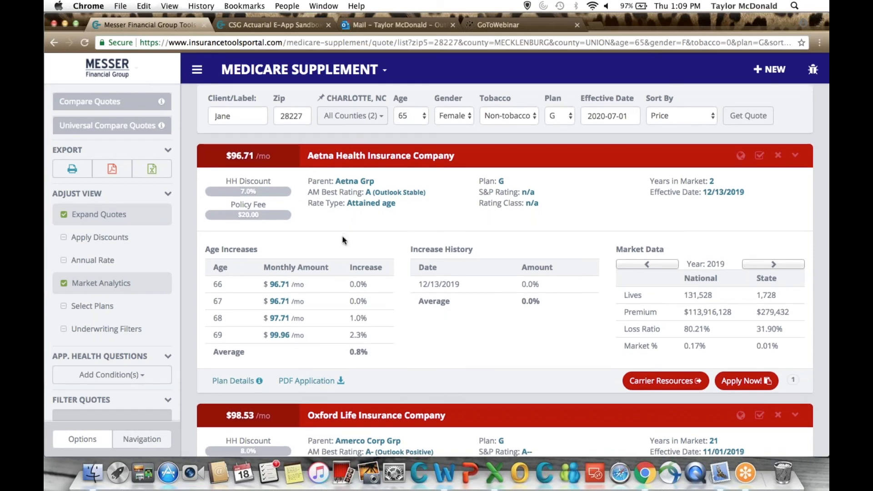
Compare the projected age increases of the Aetna and Oxford Life Plan G quotes.
scroll(325, 321, down, 1)
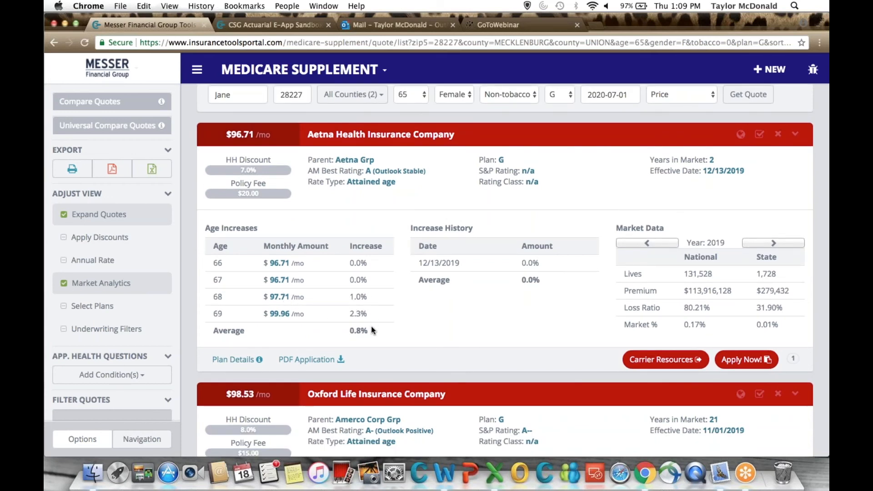
scroll(372, 329, down, 1)
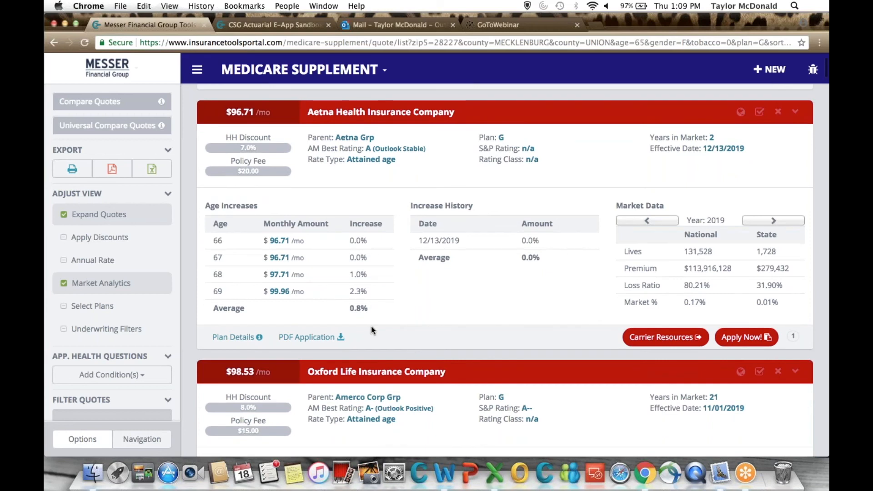
scroll(372, 329, down, 5)
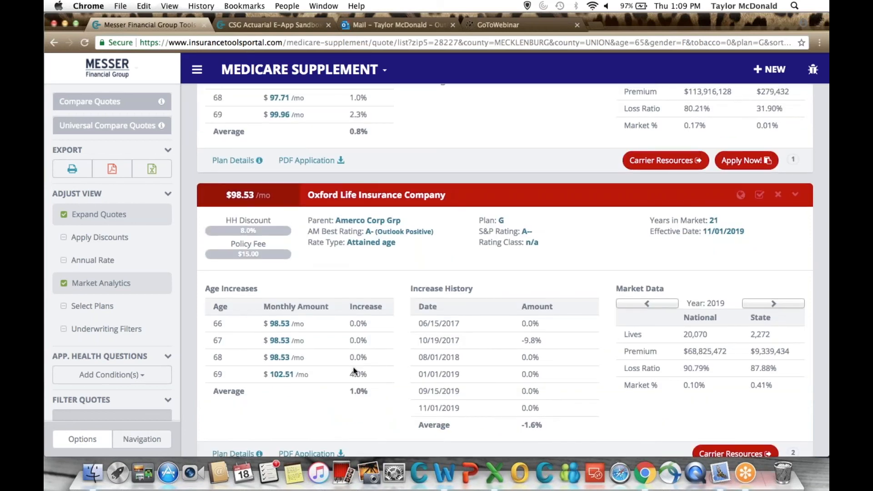
scroll(355, 370, up, 1)
scroll(355, 371, up, 6)
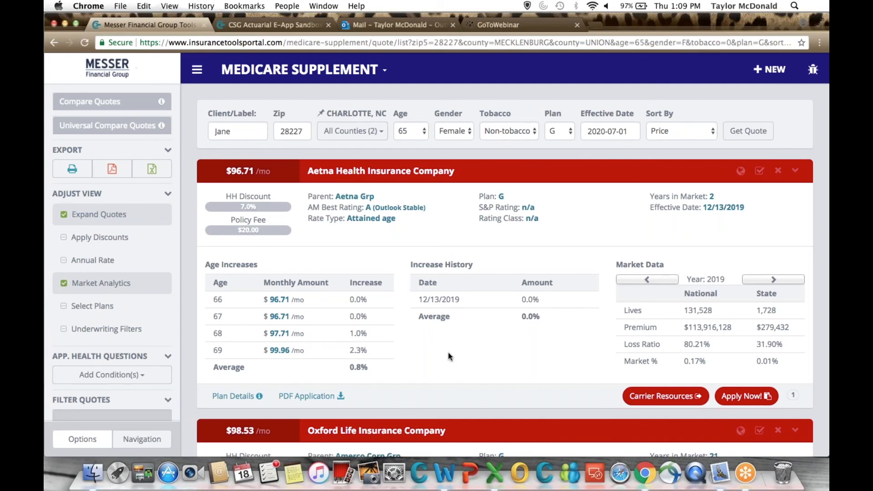
Examine the rate increase history of the Aetna and Oxford Life quotes.
scroll(449, 357, down, 1)
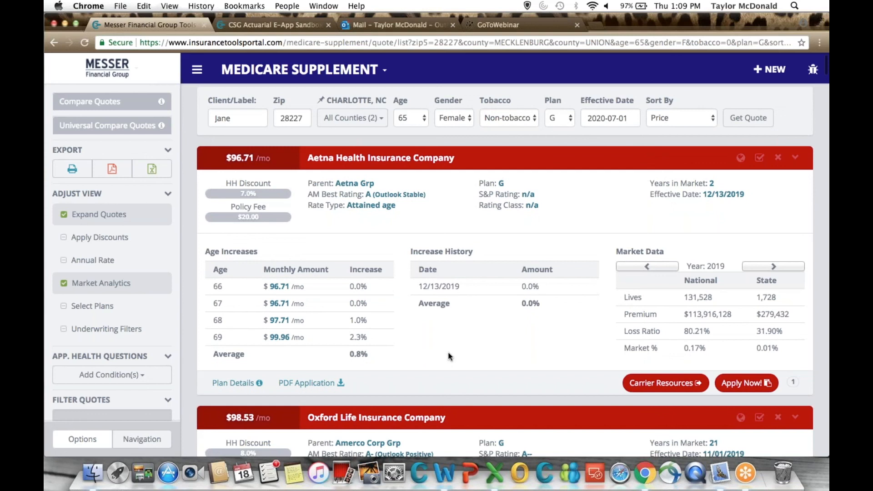
scroll(450, 357, down, 3)
scroll(449, 357, down, 3)
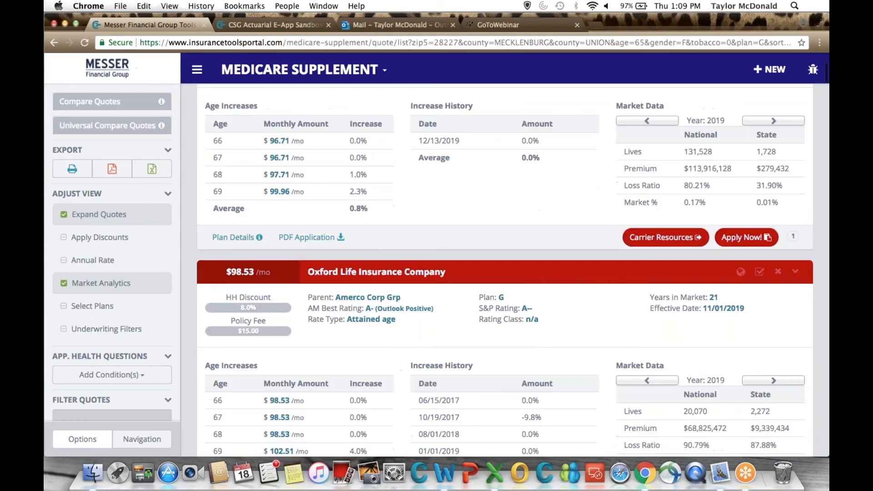
scroll(473, 285, up, 3)
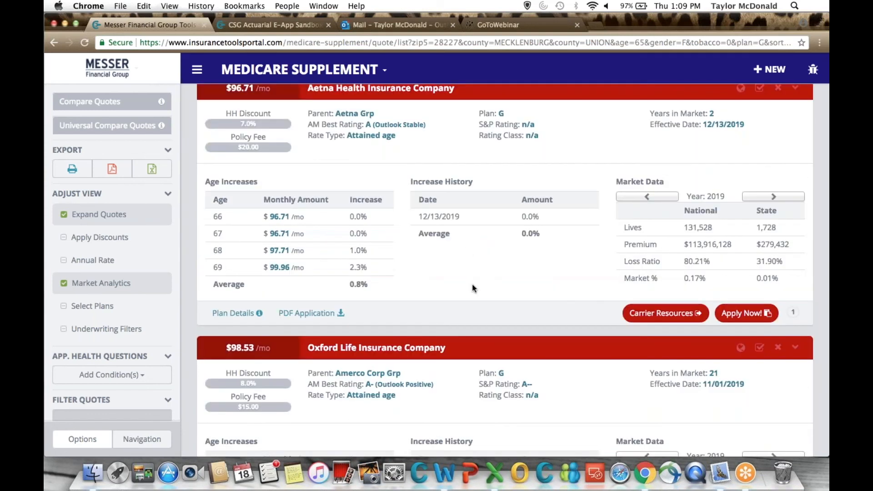
scroll(472, 288, down, 1)
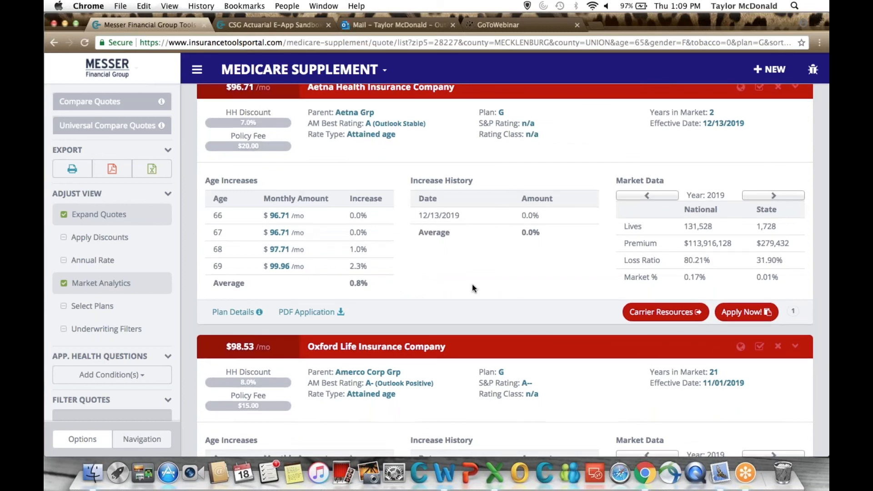
scroll(472, 288, down, 2)
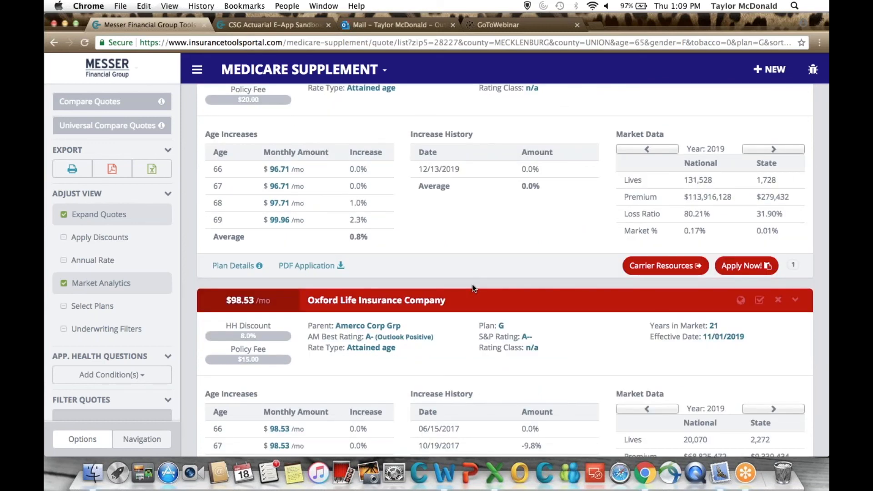
scroll(472, 288, down, 1)
scroll(473, 287, down, 6)
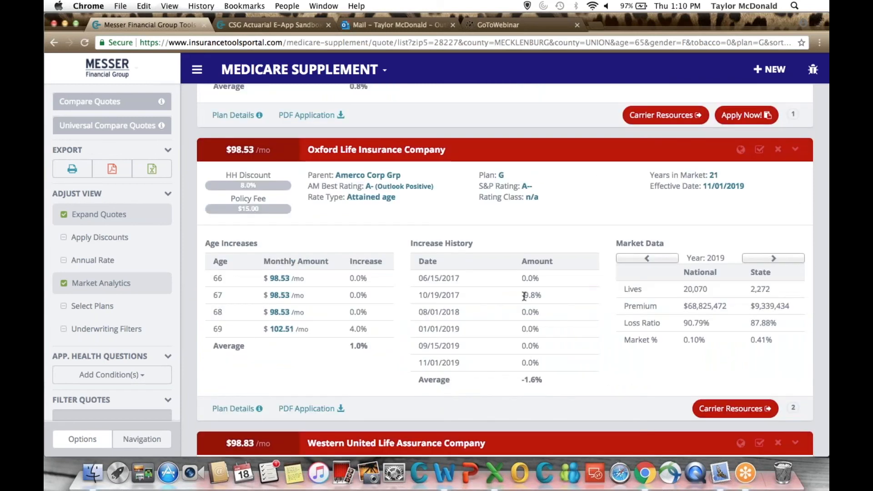
scroll(525, 297, up, 1)
scroll(525, 296, up, 1)
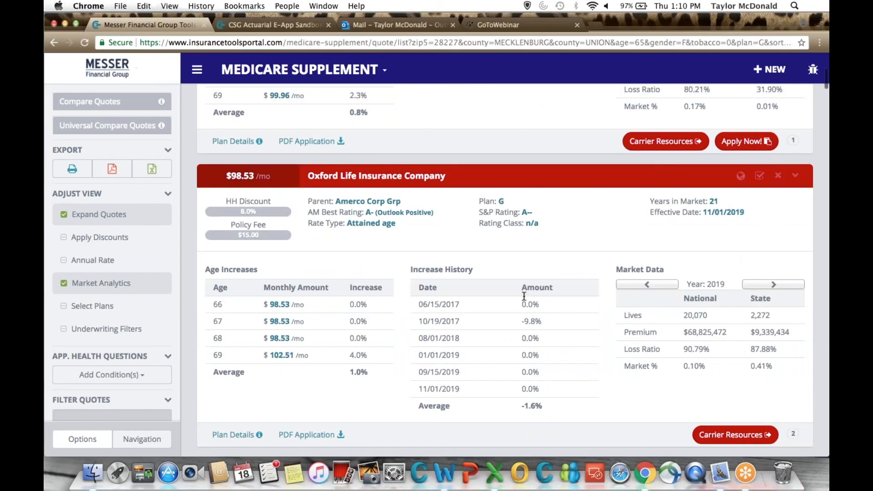
scroll(524, 297, up, 3)
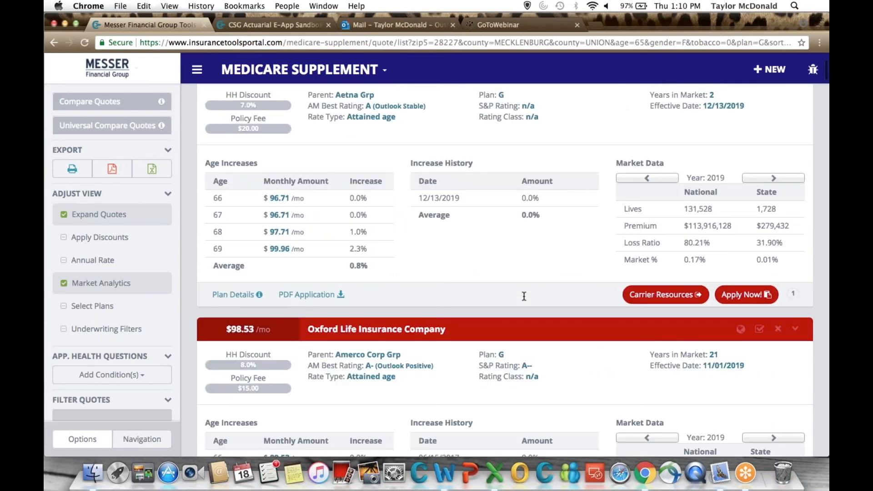
scroll(525, 296, up, 1)
Examine Aetna's national and state market data, viewing year 2018 and returning to 2019.
scroll(585, 299, down, 1)
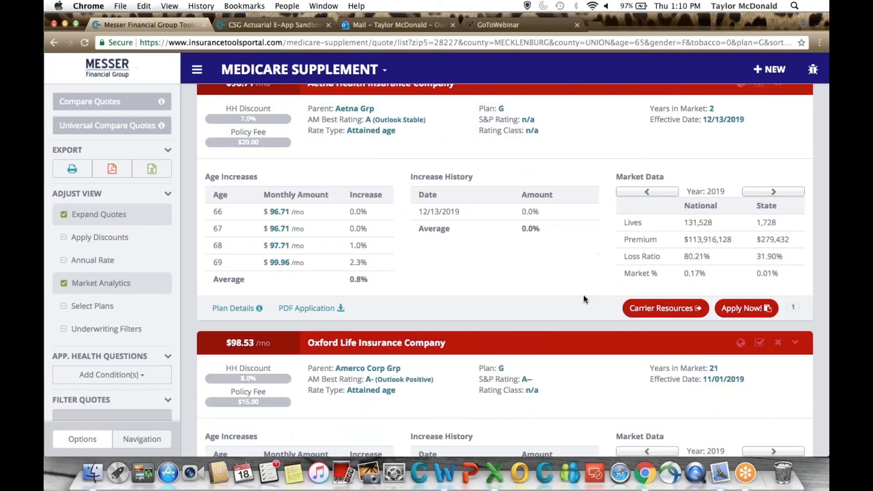
scroll(585, 299, down, 1)
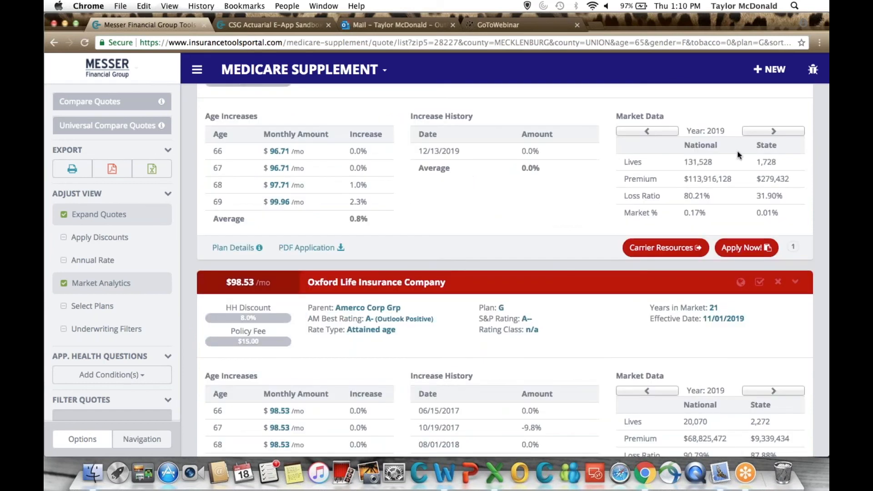
scroll(643, 172, up, 1)
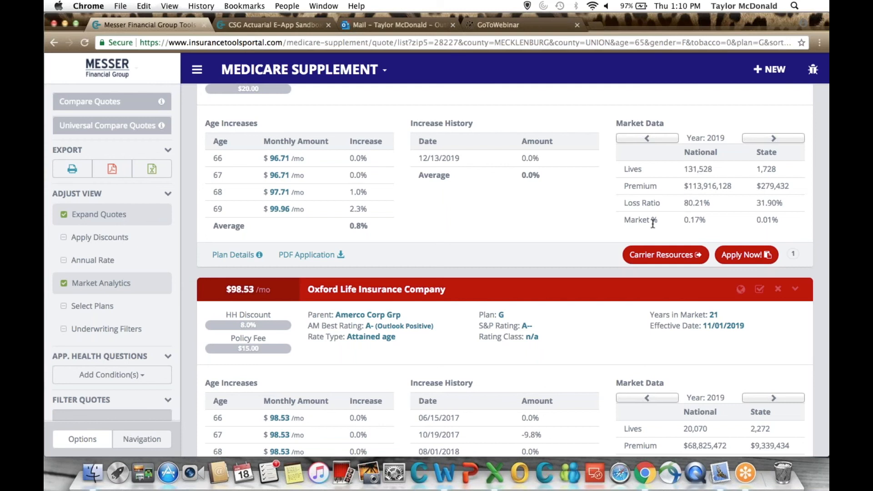
click(653, 139)
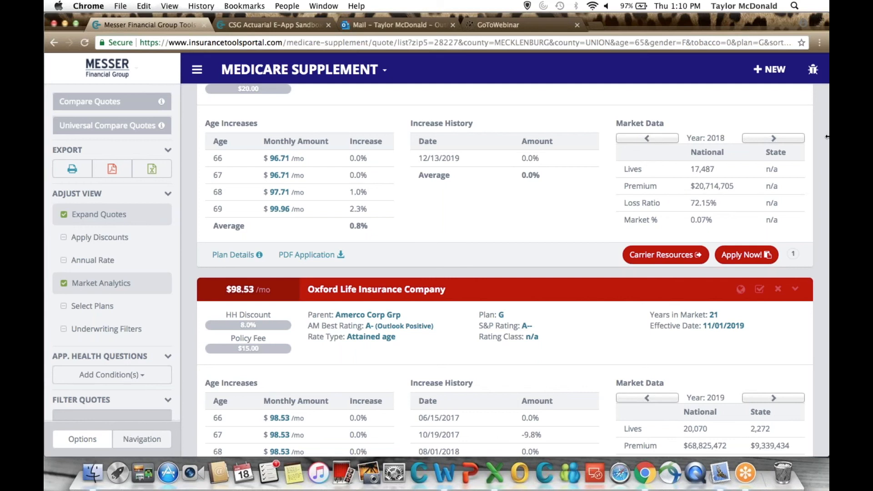
click(774, 139)
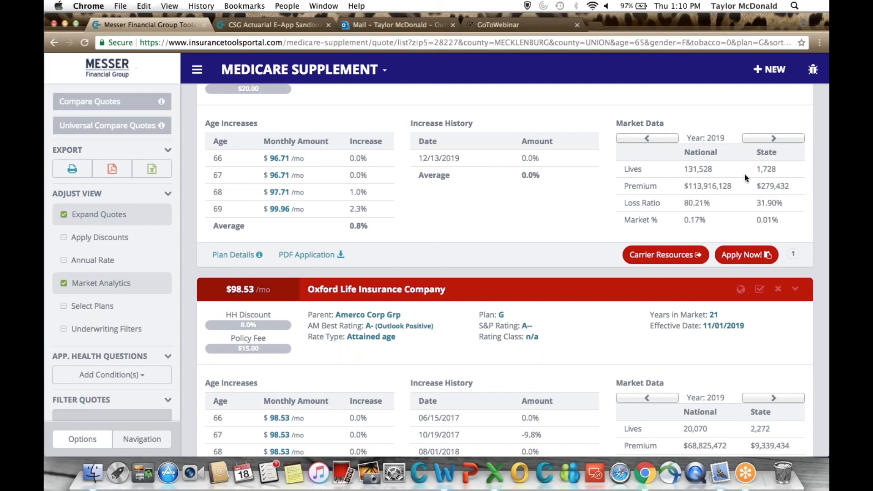
Review Aetna's national and state market data for 2018 once more and switch it back to 2019.
click(663, 140)
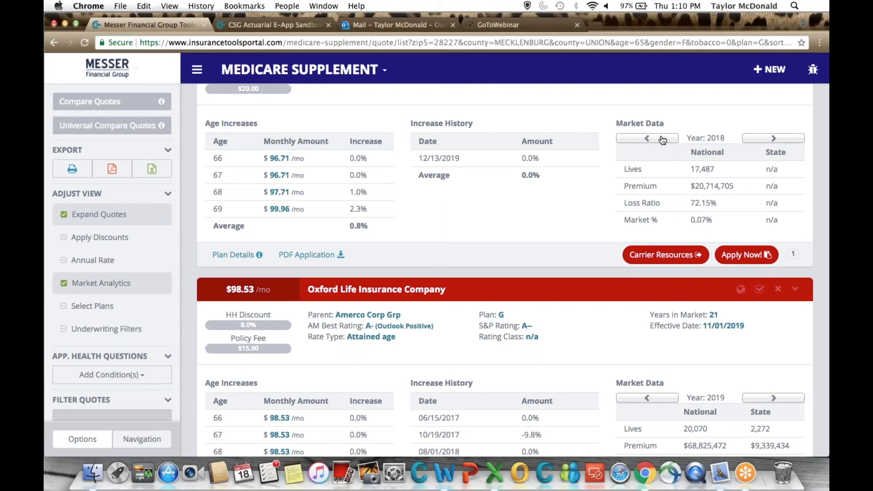
click(767, 142)
scroll(592, 228, up, 1)
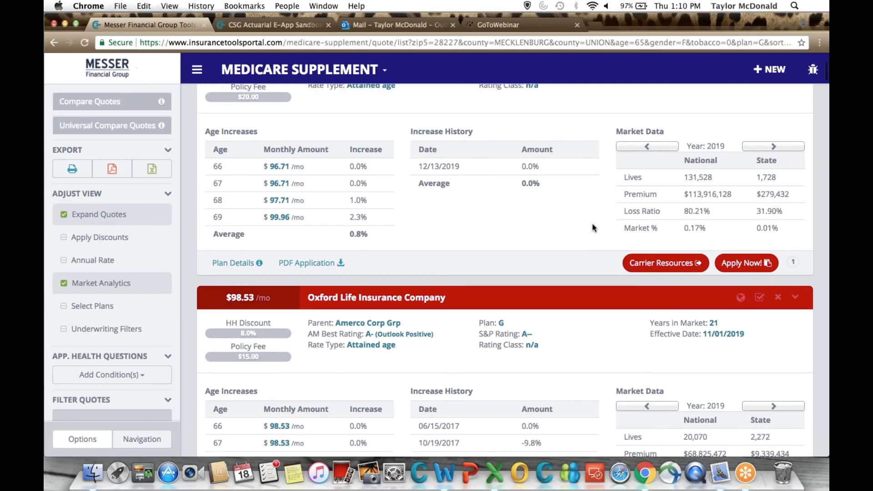
scroll(592, 227, up, 2)
scroll(592, 227, up, 4)
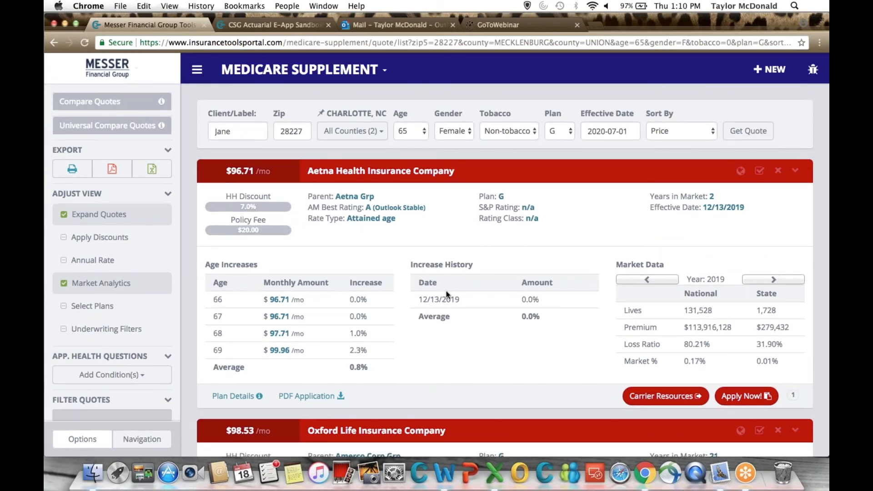
Open the About Quote information, read the definitions of the rate increase and market data fields, and close it.
scroll(447, 295, down, 1)
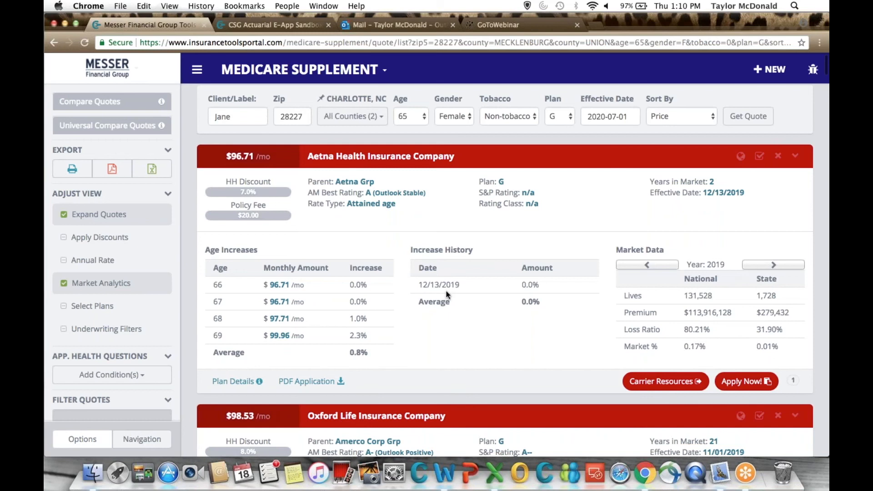
scroll(447, 295, down, 4)
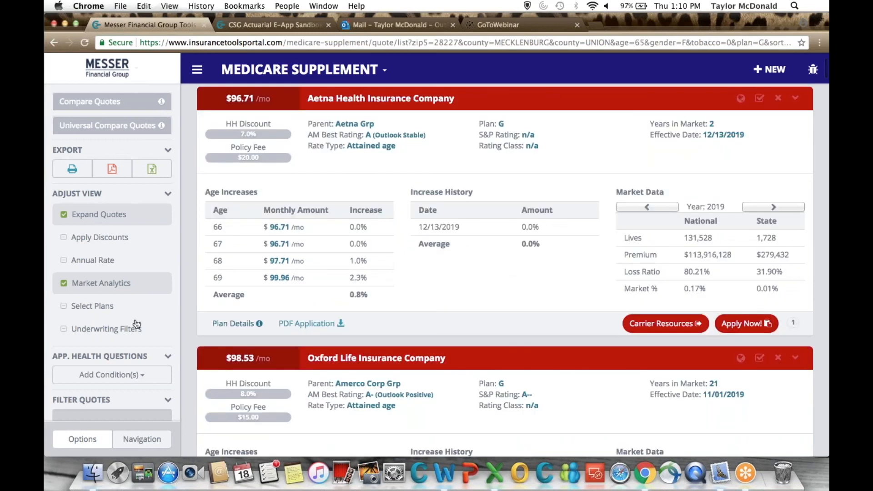
scroll(136, 324, down, 10)
scroll(137, 324, down, 1)
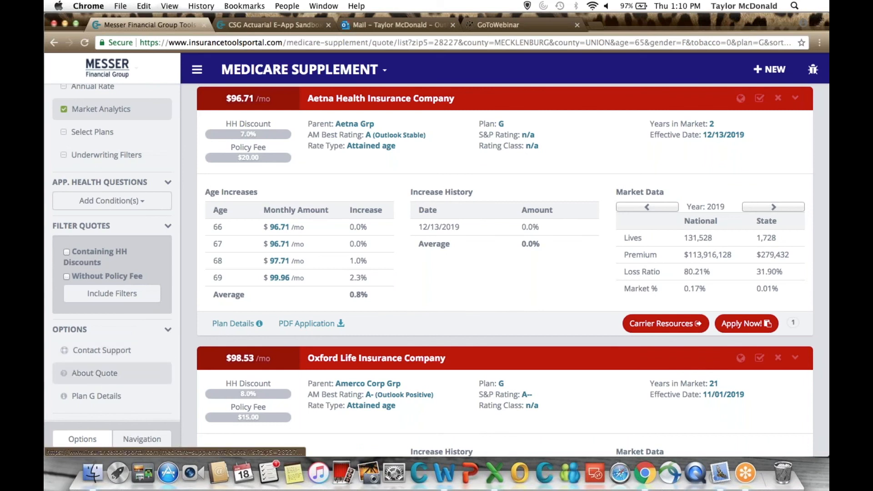
click(94, 373)
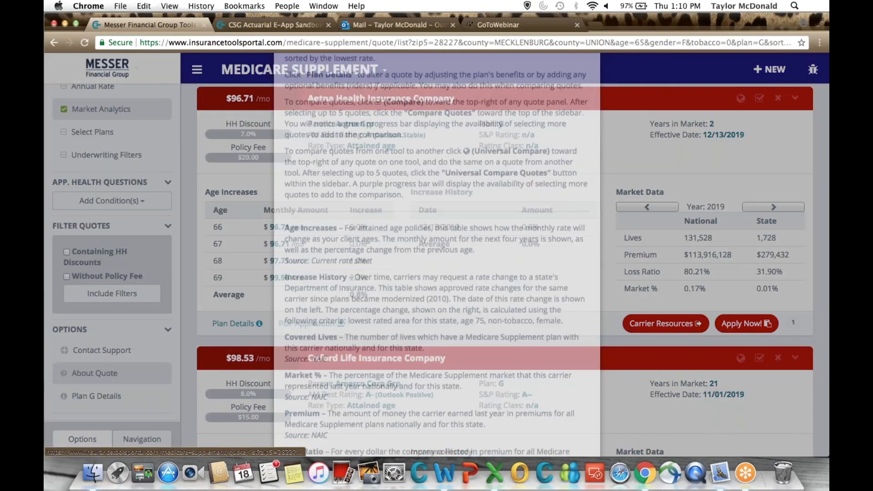
scroll(436, 255, down, 5)
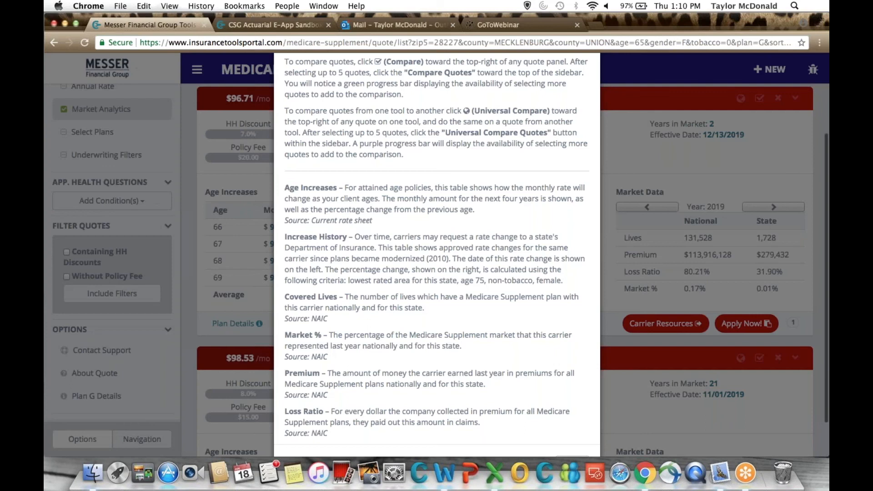
scroll(437, 255, down, 2)
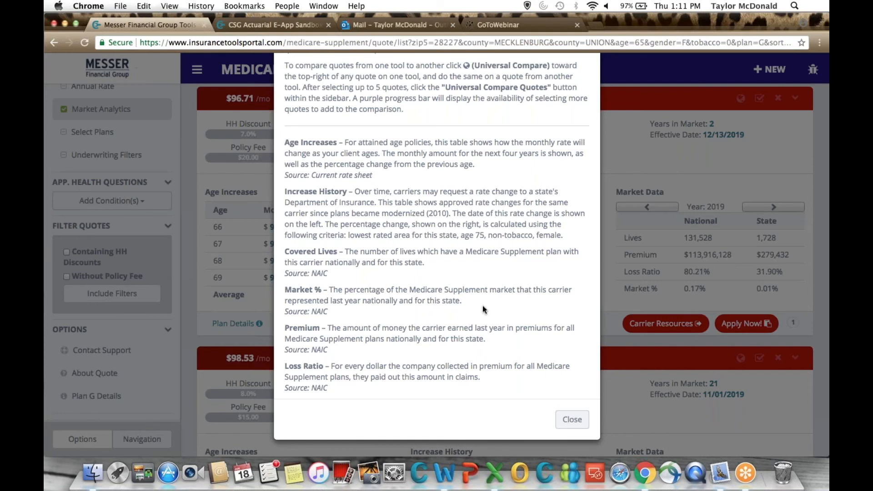
scroll(482, 306, up, 2)
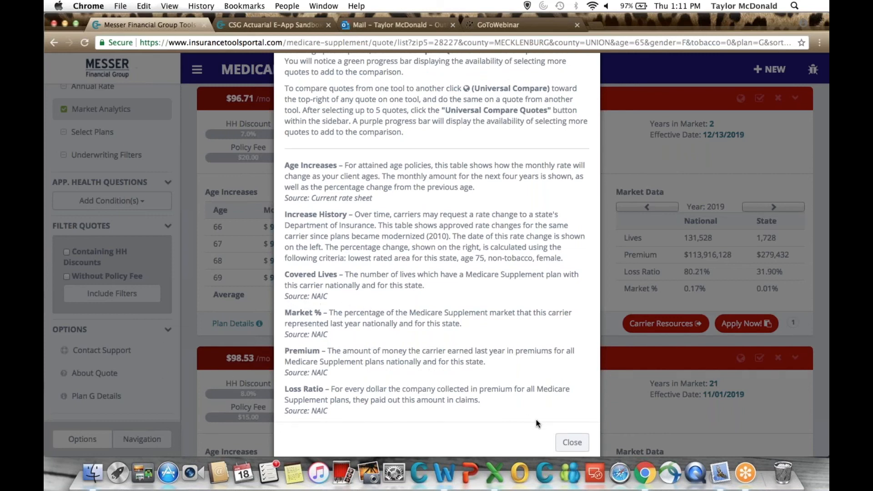
click(572, 443)
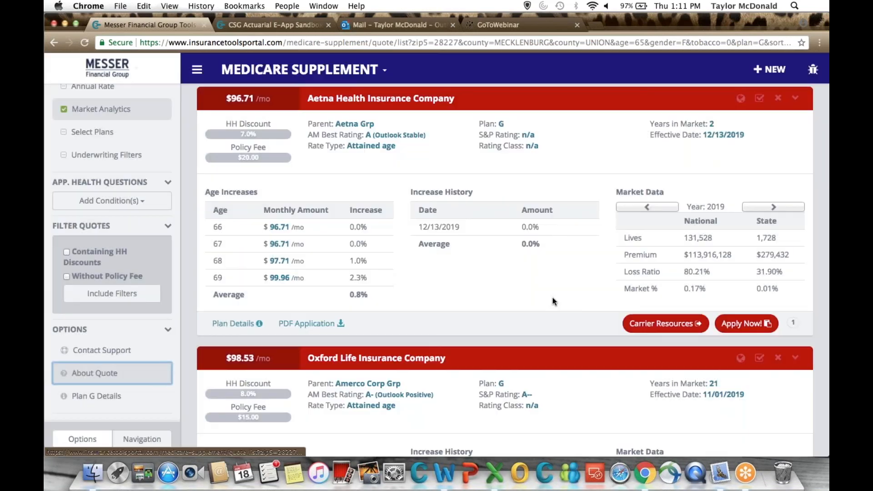
Turn on Select Plans to view the Medicare Select quotes, and turn the option off again.
scroll(554, 301, up, 2)
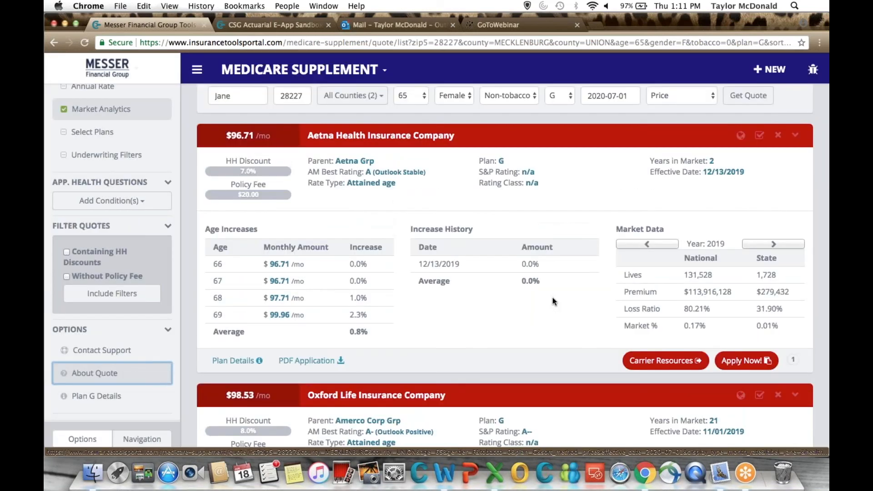
scroll(90, 313, up, 5)
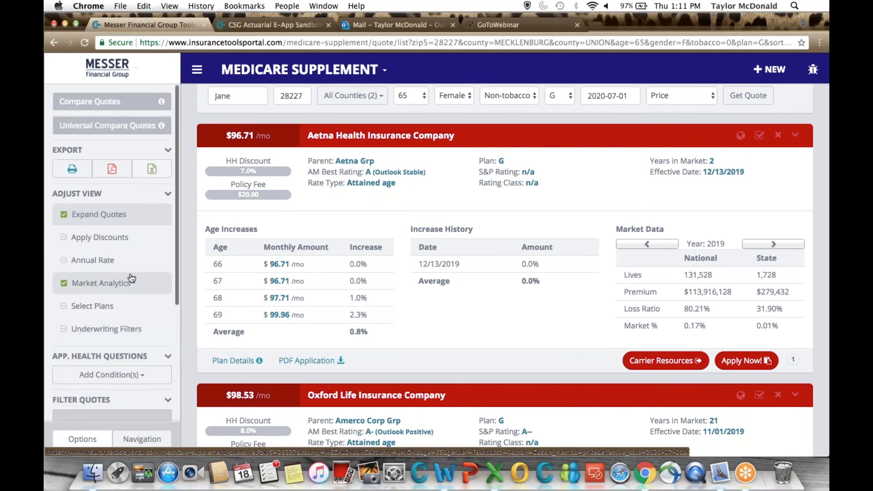
click(90, 307)
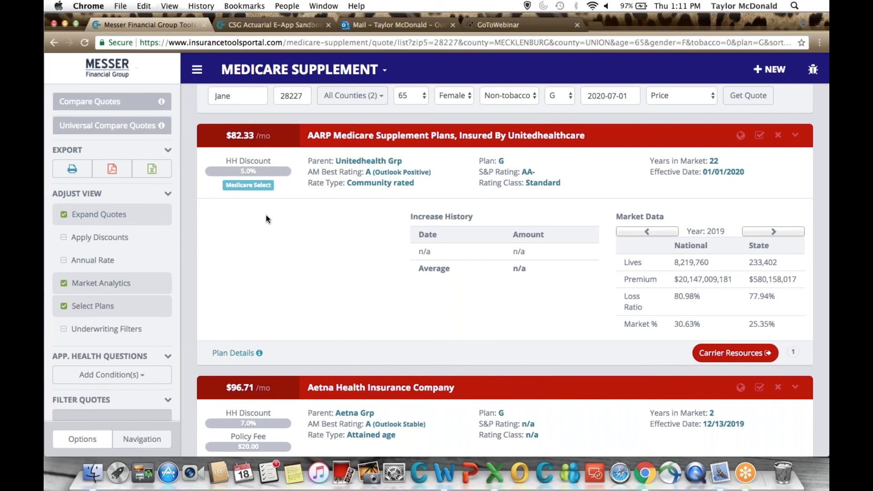
click(107, 314)
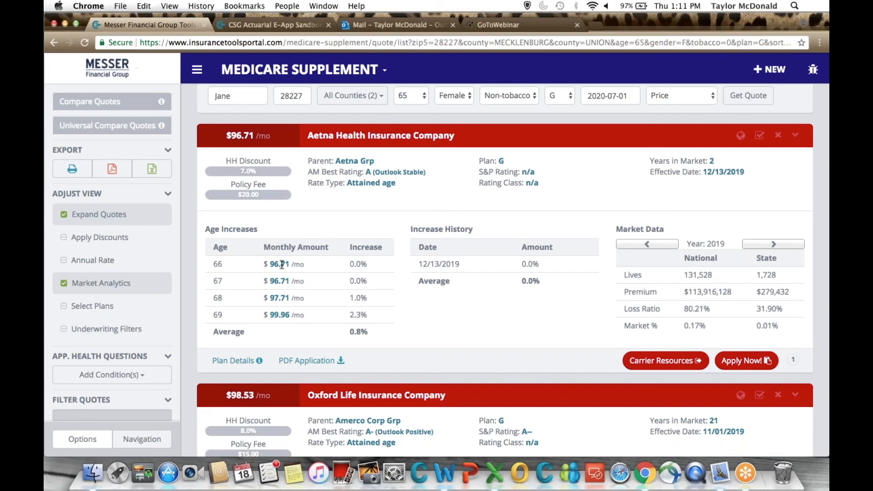
Add Any Heart Condition from the Circulatory System group to the application health questions.
scroll(282, 265, down, 1)
scroll(282, 265, down, 2)
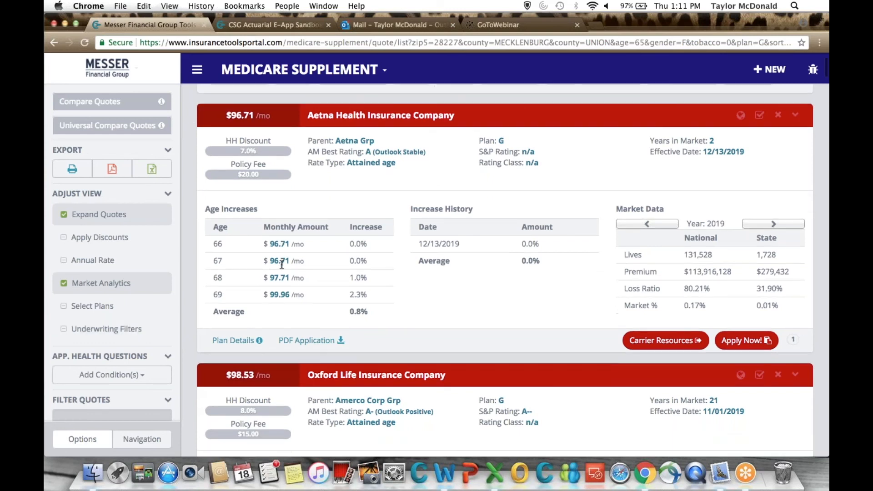
scroll(282, 264, up, 5)
scroll(168, 347, down, 5)
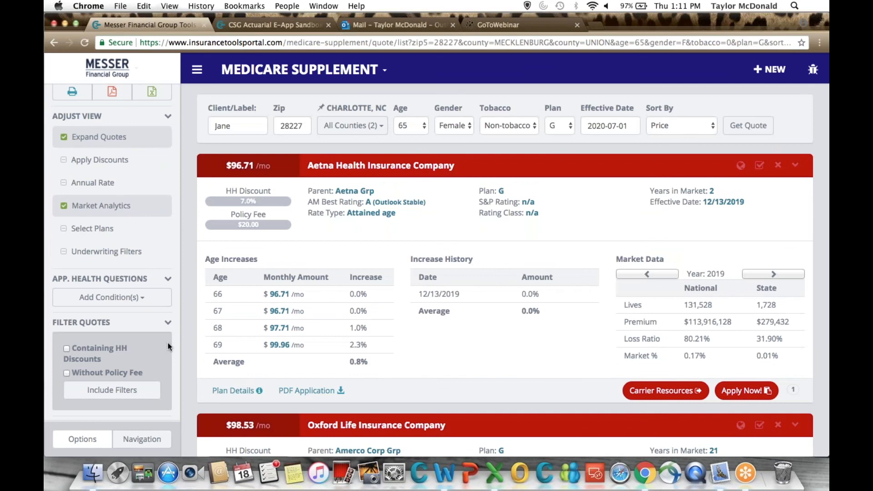
click(126, 308)
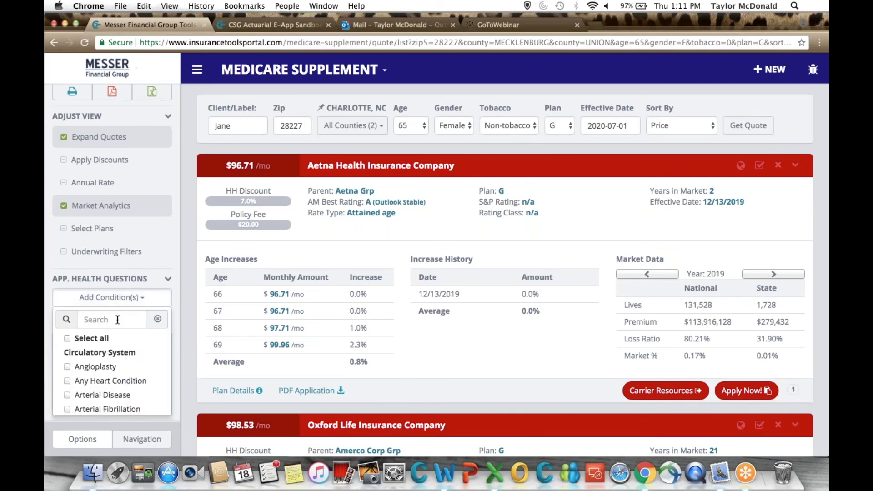
click(124, 381)
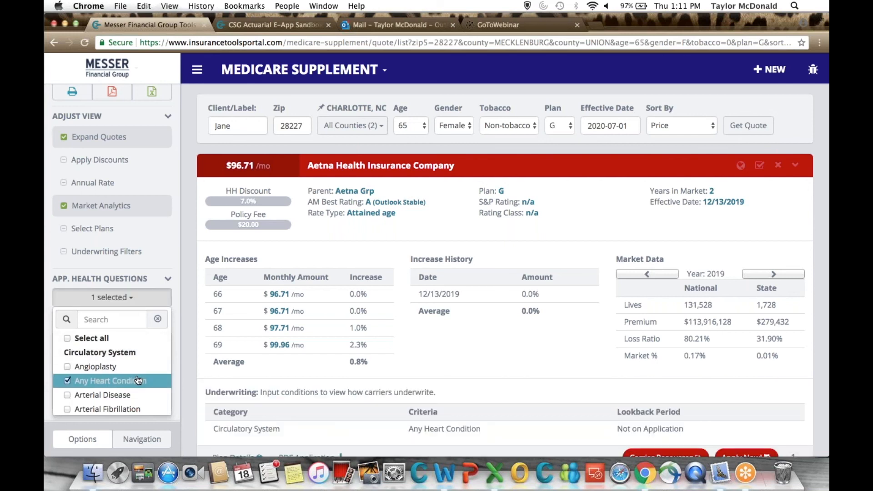
Compare the underwriting lookback periods for Any Heart Condition on the Aetna, Oxford Life and Western United quotes.
scroll(329, 353, down, 5)
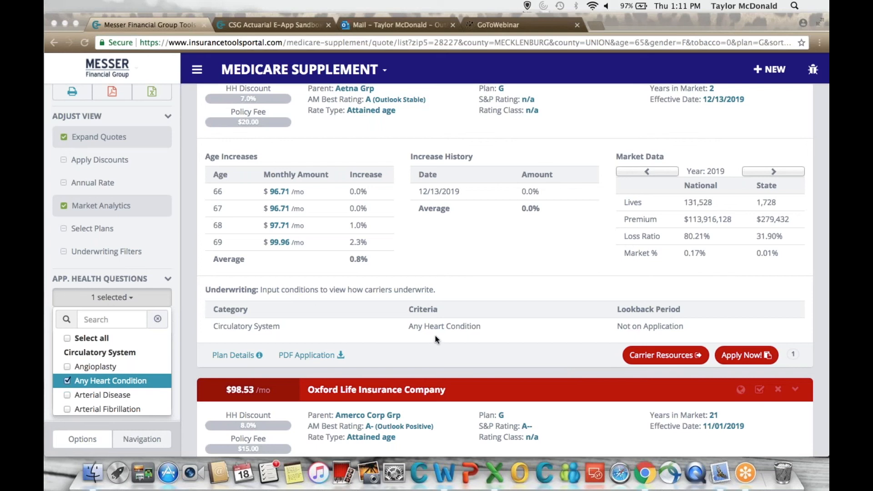
scroll(435, 340, down, 1)
scroll(436, 339, down, 3)
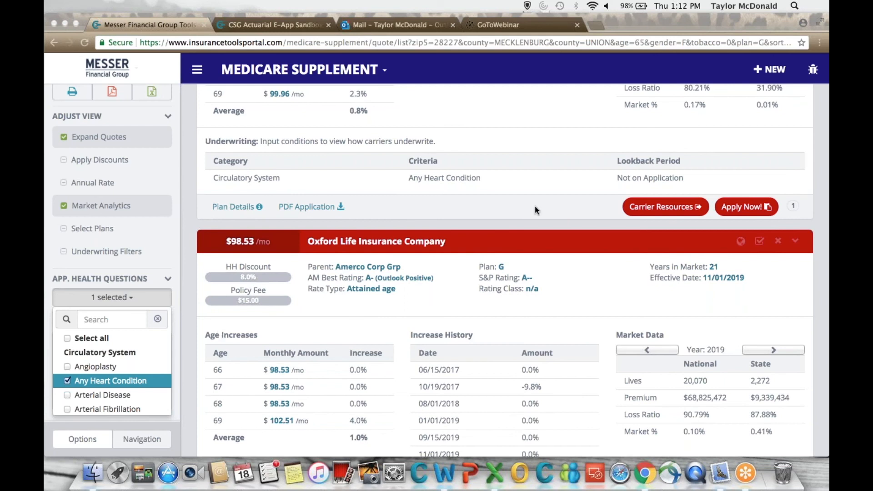
scroll(535, 206, down, 1)
scroll(535, 206, down, 3)
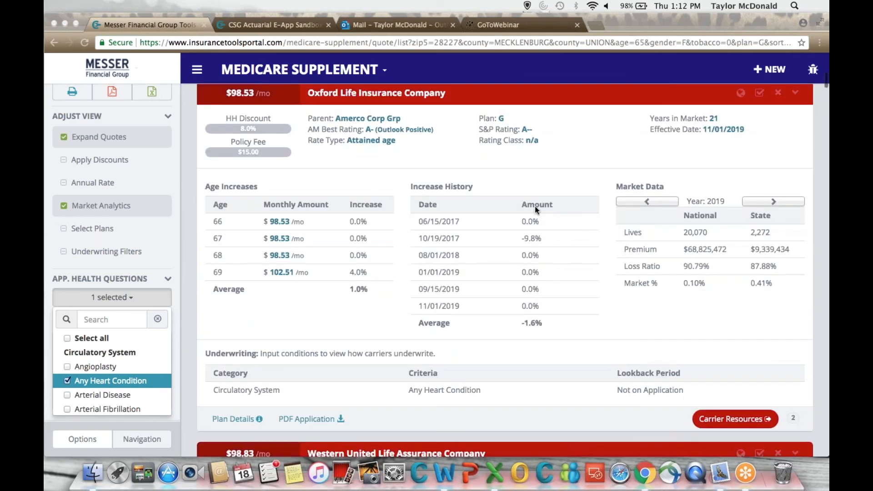
scroll(535, 206, down, 5)
scroll(535, 210, down, 10)
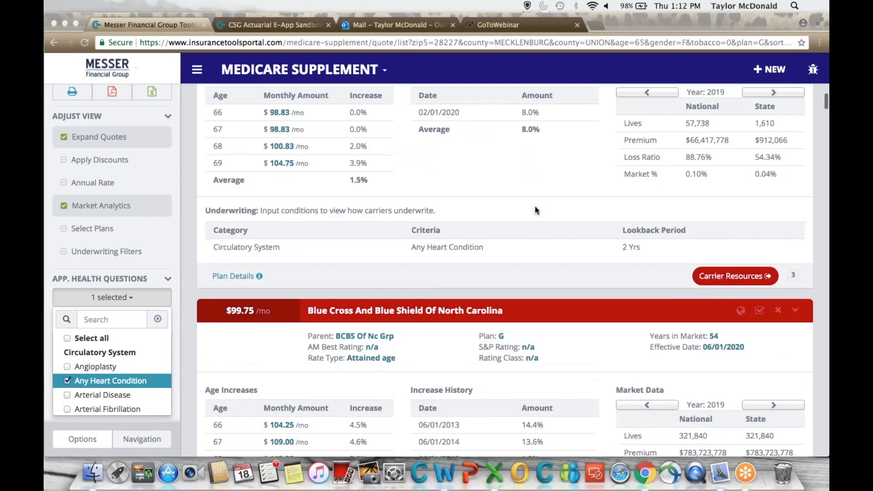
scroll(535, 210, up, 3)
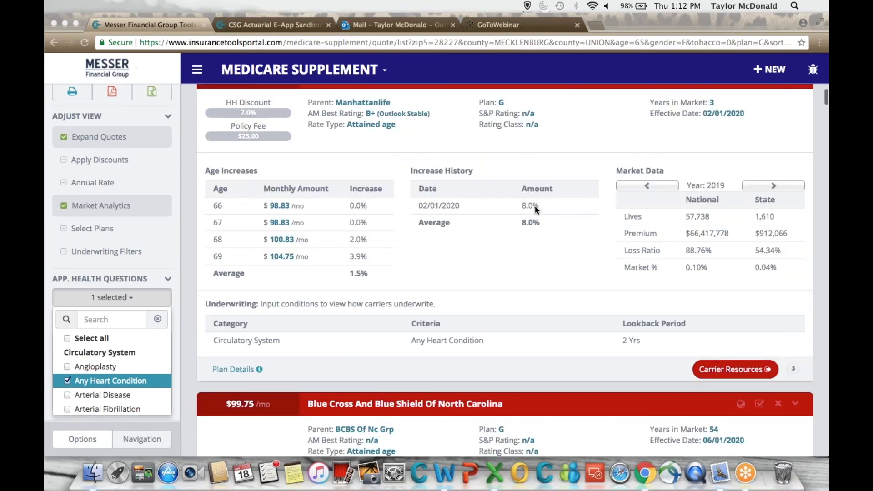
scroll(535, 206, up, 1)
scroll(605, 320, down, 2)
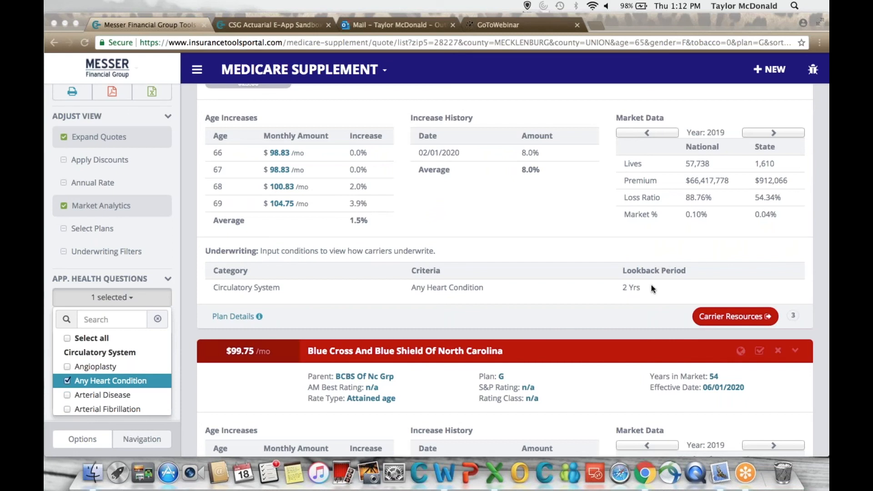
Collapse the application health questions section, keeping Any Heart Condition selected, and return to the Aetna quote.
double_click(114, 383)
click(169, 280)
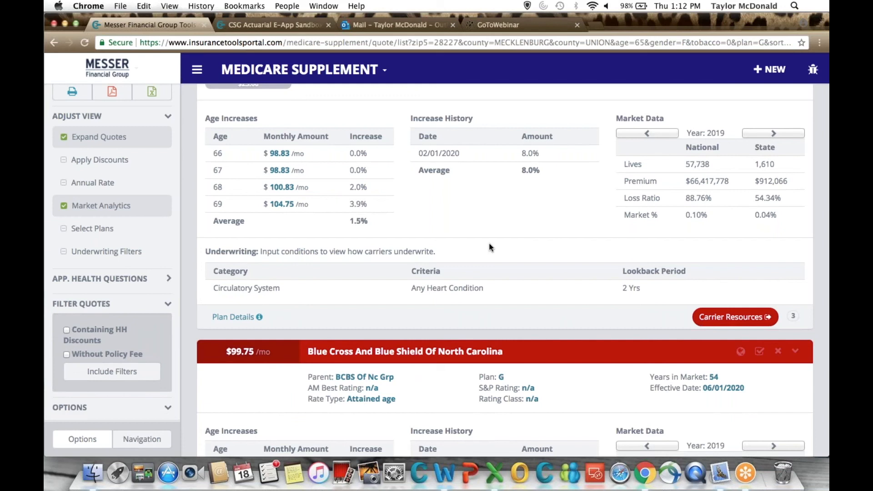
scroll(490, 247, up, 1)
scroll(490, 247, up, 4)
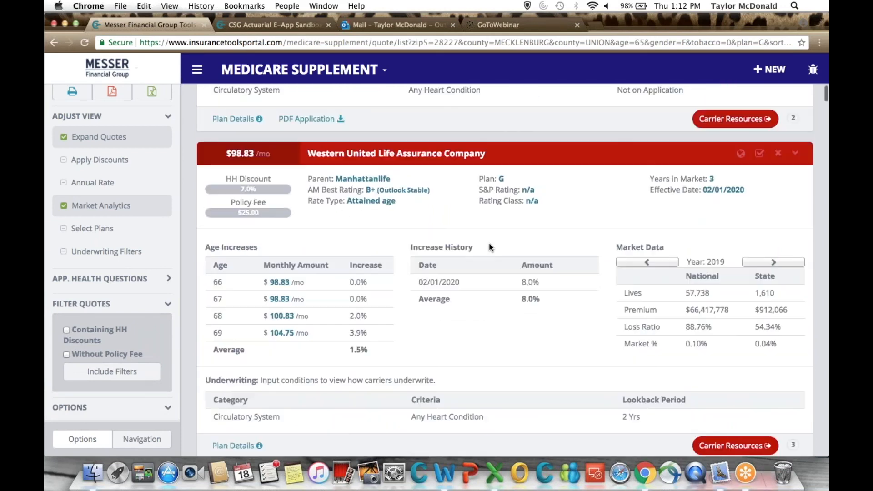
scroll(490, 247, up, 15)
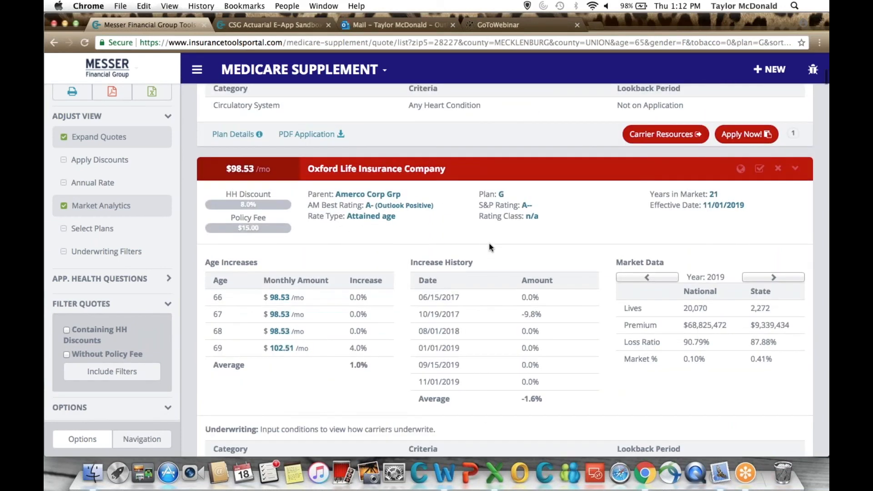
scroll(491, 247, up, 8)
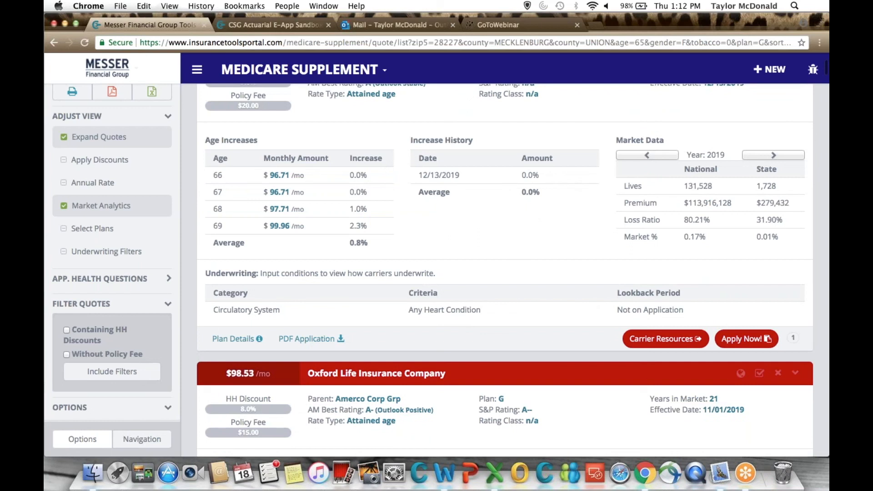
Open the carrier resources of the Aetna quote to view the carrier's login page, and close that page.
scroll(506, 270, down, 1)
scroll(636, 298, down, 1)
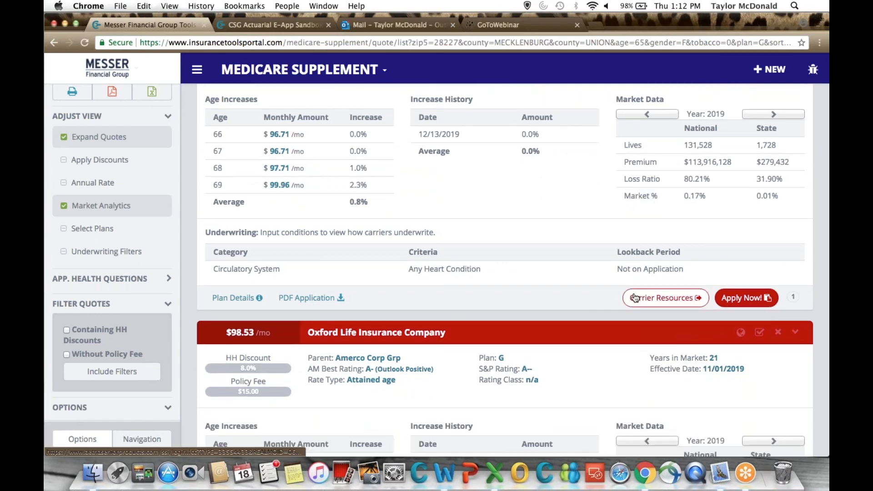
click(636, 298)
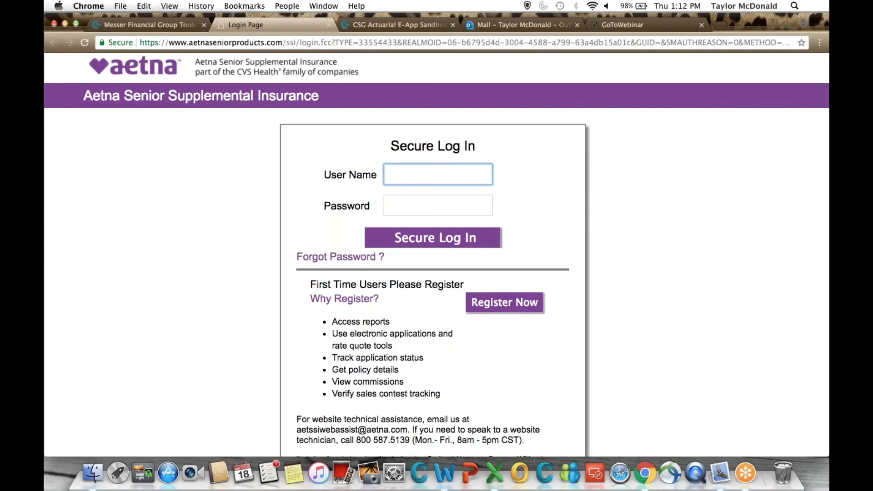
click(329, 25)
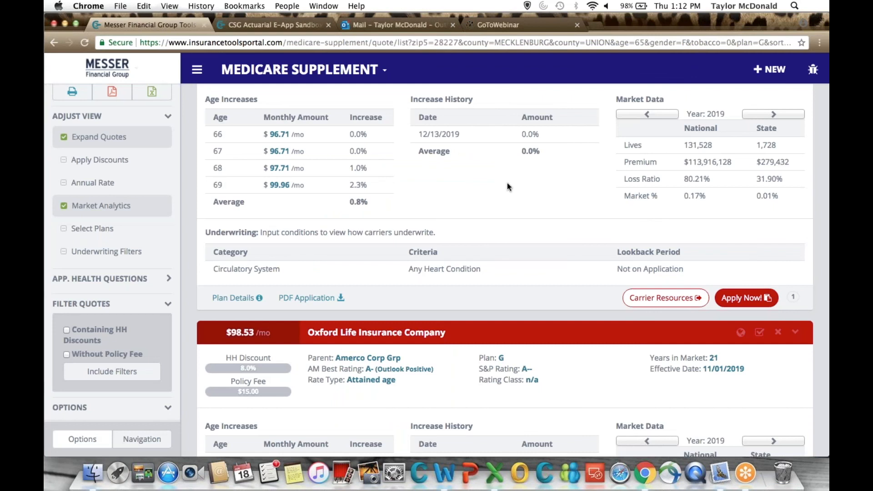
scroll(506, 183, down, 1)
scroll(734, 274, up, 2)
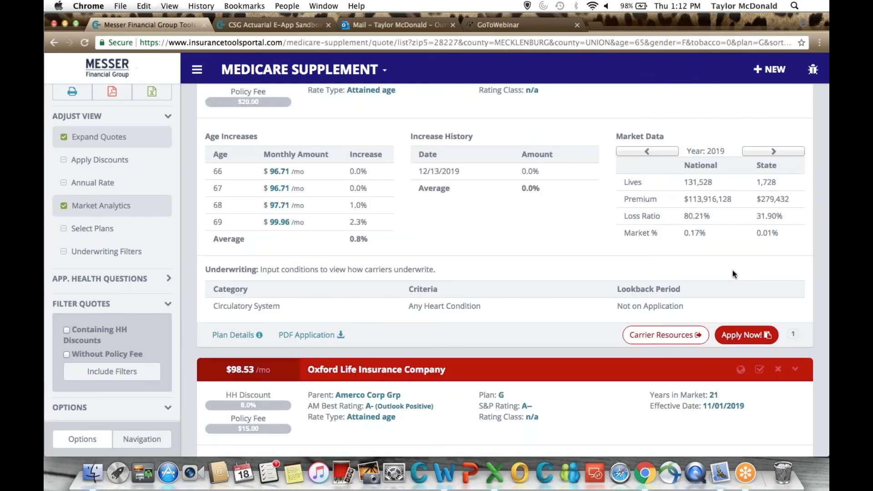
scroll(732, 273, down, 1)
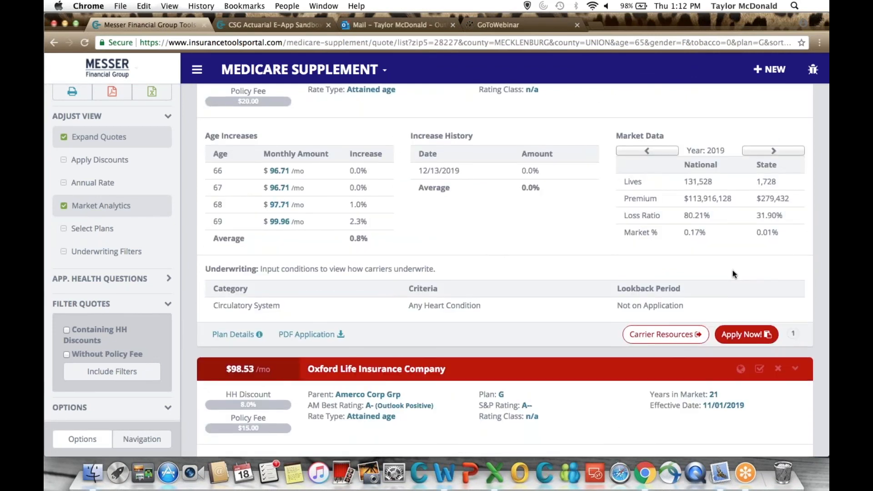
scroll(732, 273, down, 3)
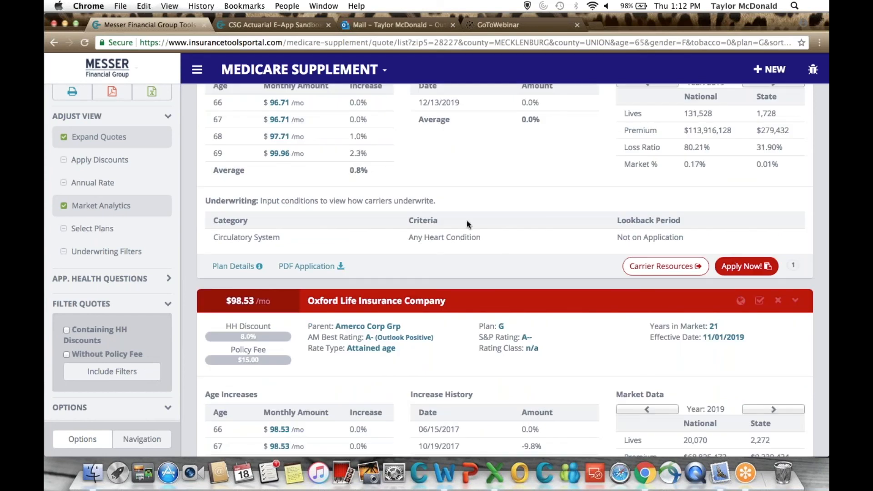
Turn off the market analytics for the listed Plan G quotes.
scroll(466, 220, up, 1)
scroll(467, 221, up, 7)
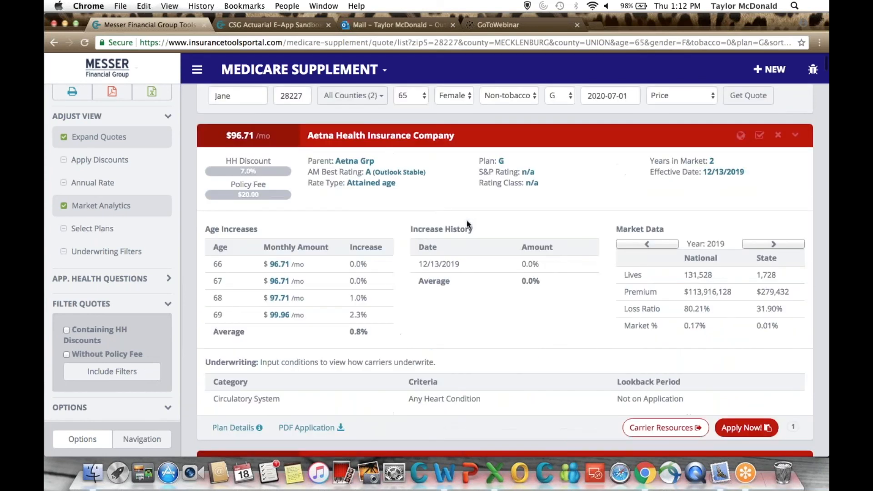
scroll(467, 220, down, 2)
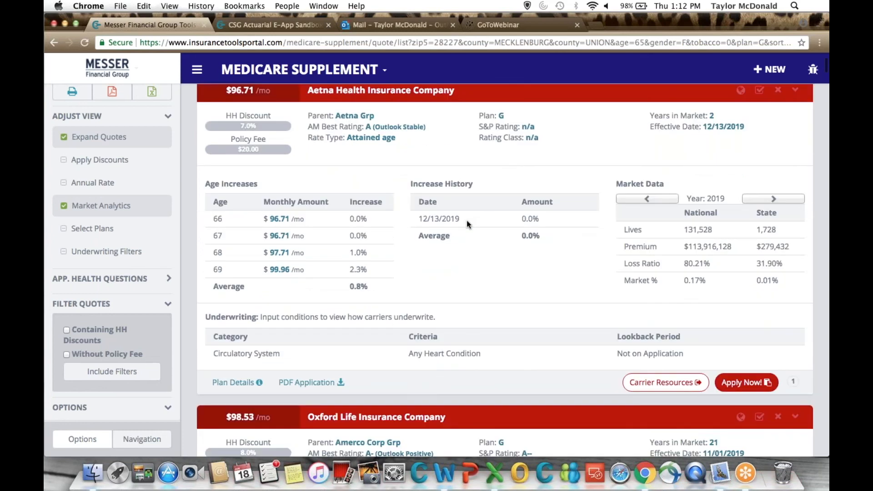
click(140, 206)
scroll(505, 270, up, 4)
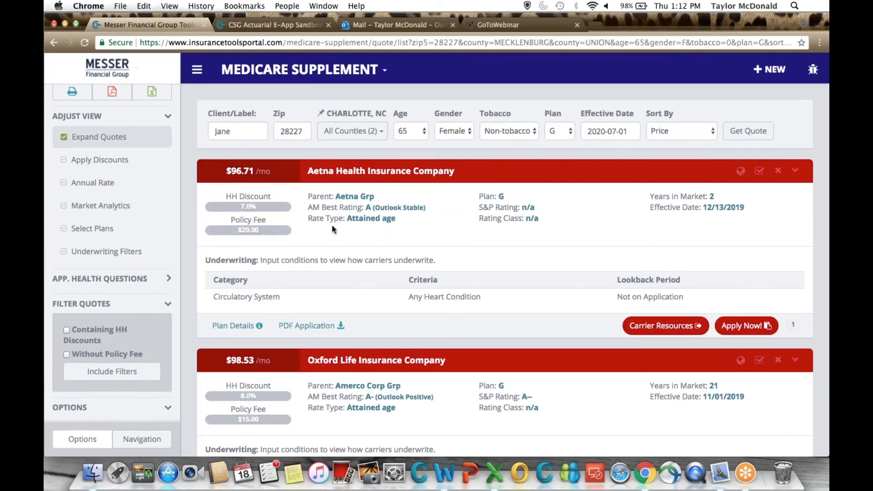
scroll(159, 255, up, 3)
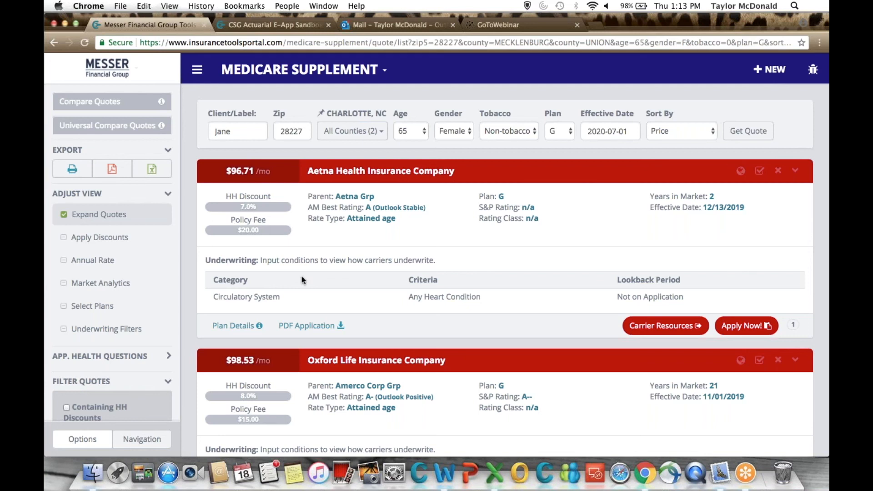
Add the Aetna Health, Oxford Life and Western United Life Plan G quotes to the quote comparison.
click(282, 176)
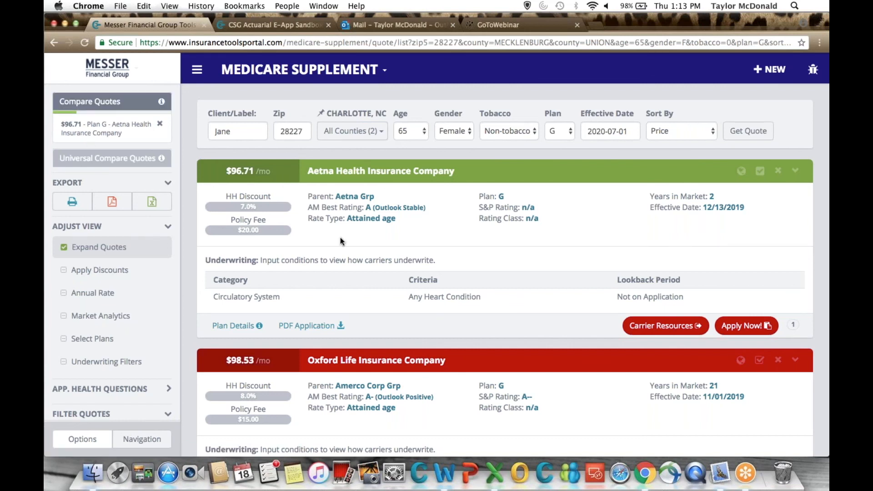
scroll(342, 241, down, 2)
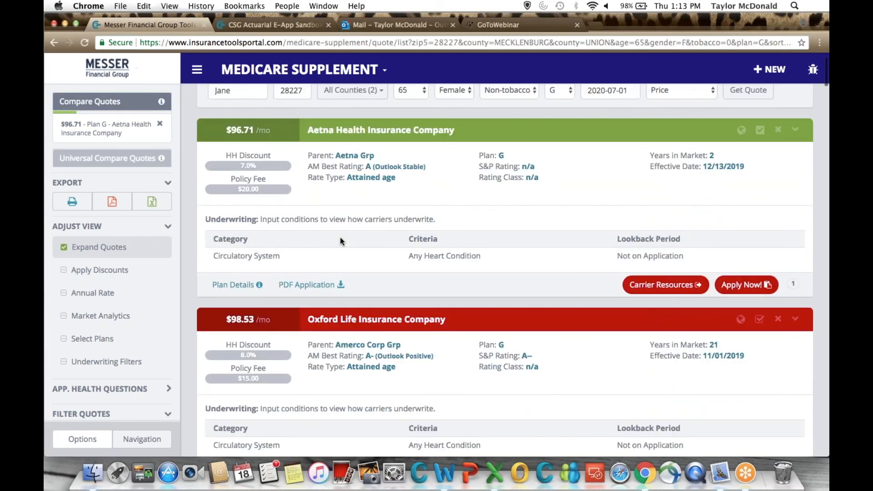
scroll(340, 238, down, 1)
click(315, 308)
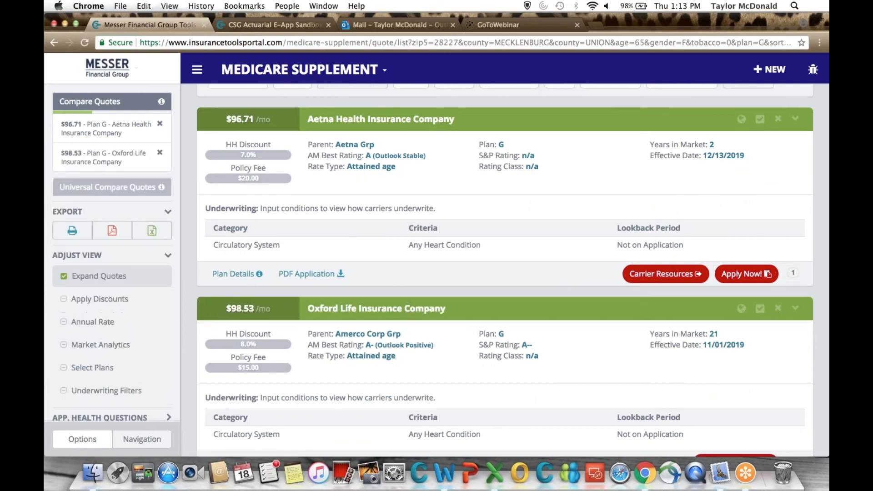
scroll(359, 350, down, 5)
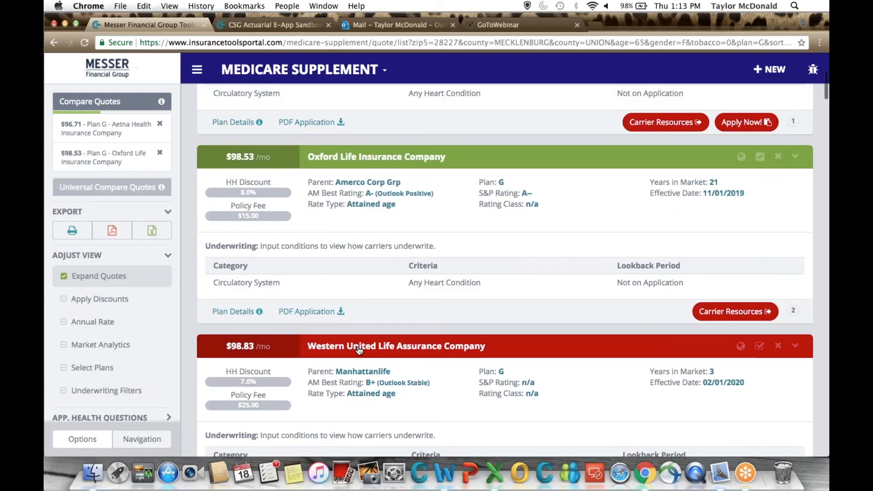
click(359, 350)
scroll(273, 273, up, 5)
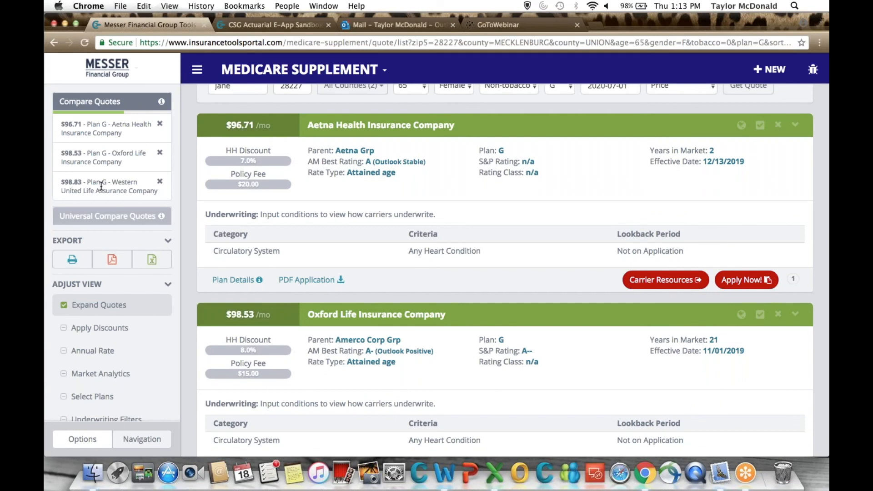
scroll(210, 184, up, 2)
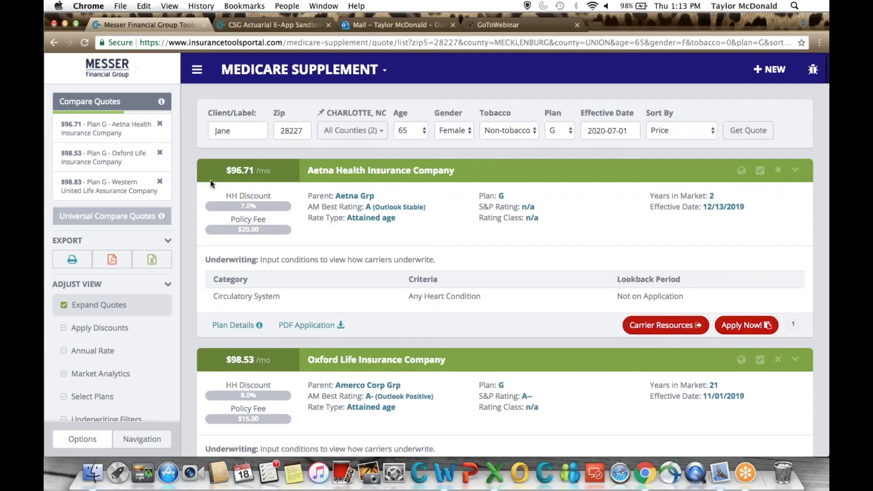
Open the side-by-side comparison of the three selected quotes and export it as a PDF.
click(116, 104)
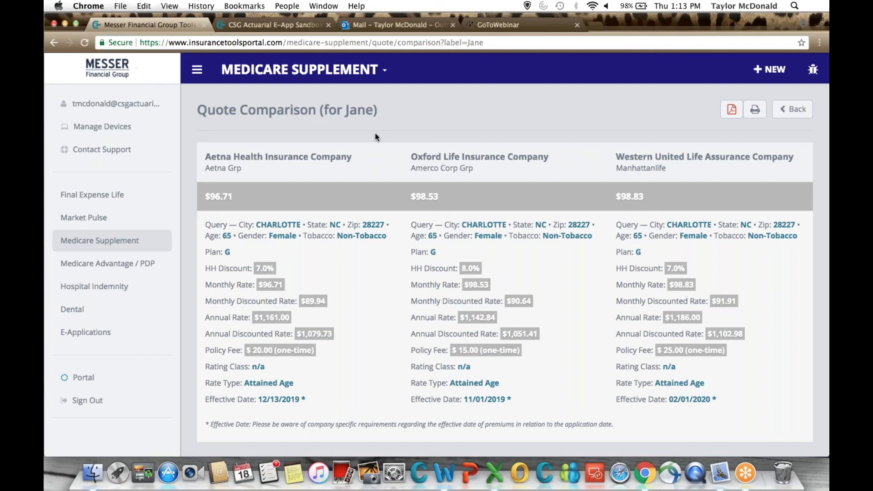
click(731, 110)
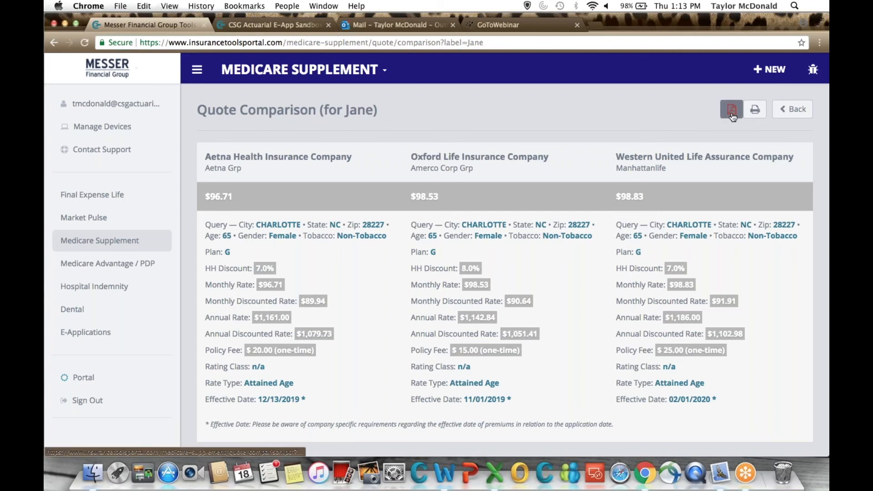
click(732, 110)
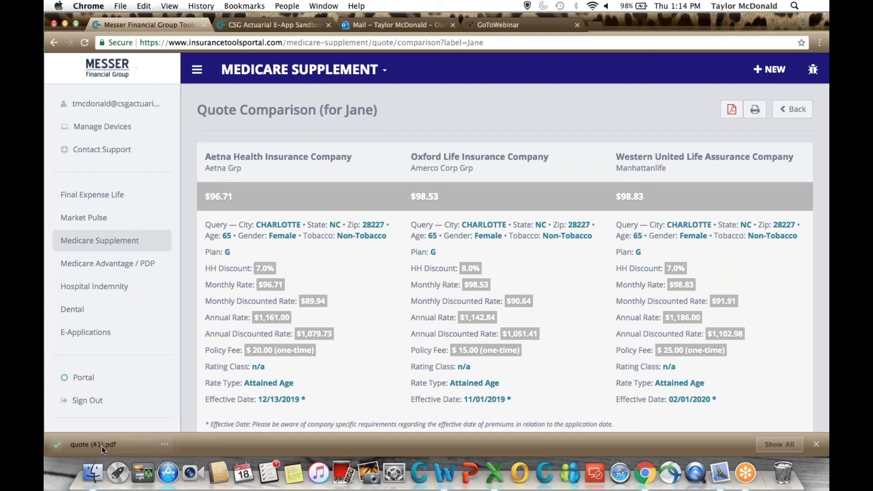
Open the exported comparison PDF, review the rates and disclaimer for the three carriers, and close it.
click(102, 446)
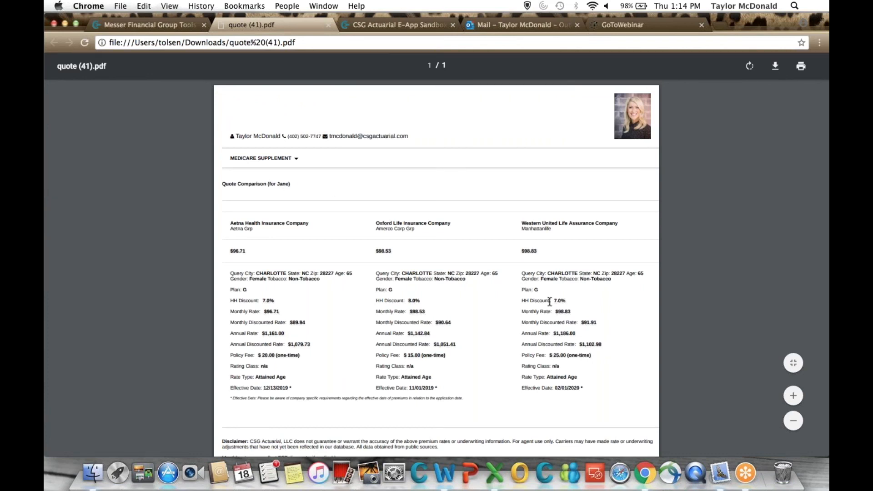
scroll(550, 302, down, 2)
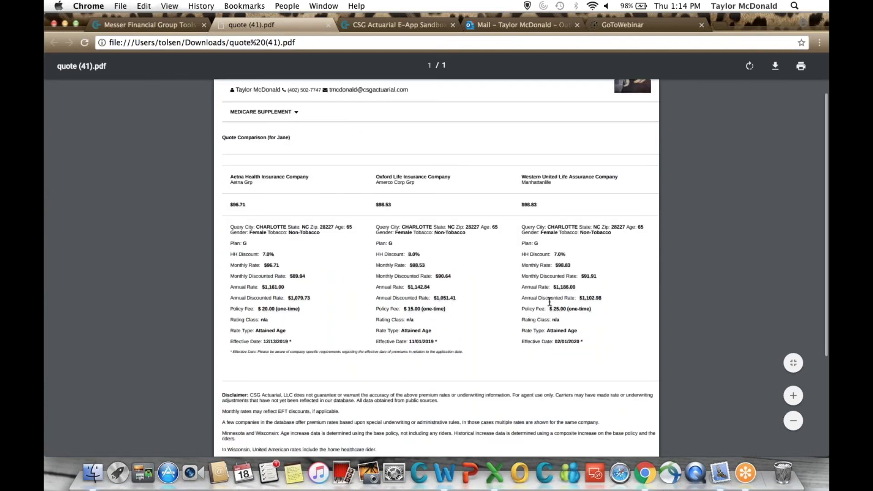
scroll(550, 302, down, 6)
scroll(550, 302, down, 1)
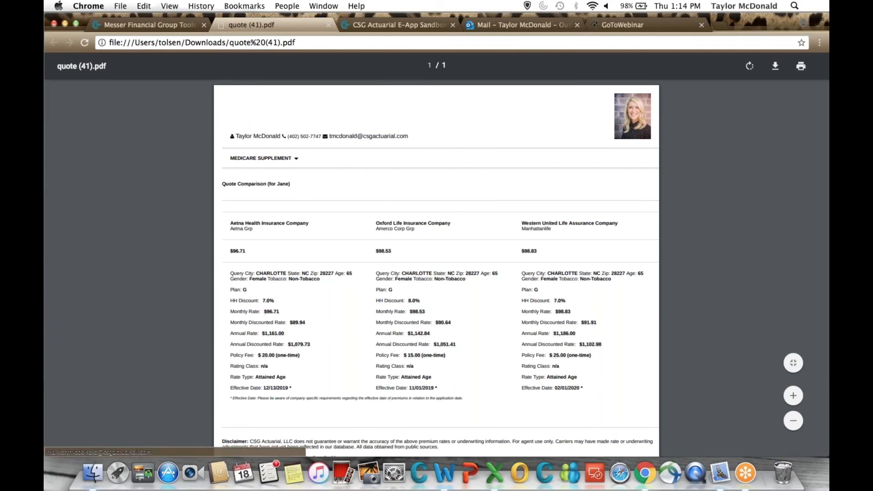
click(328, 25)
Return to the quote list and remove all selected quotes from the comparison.
click(786, 111)
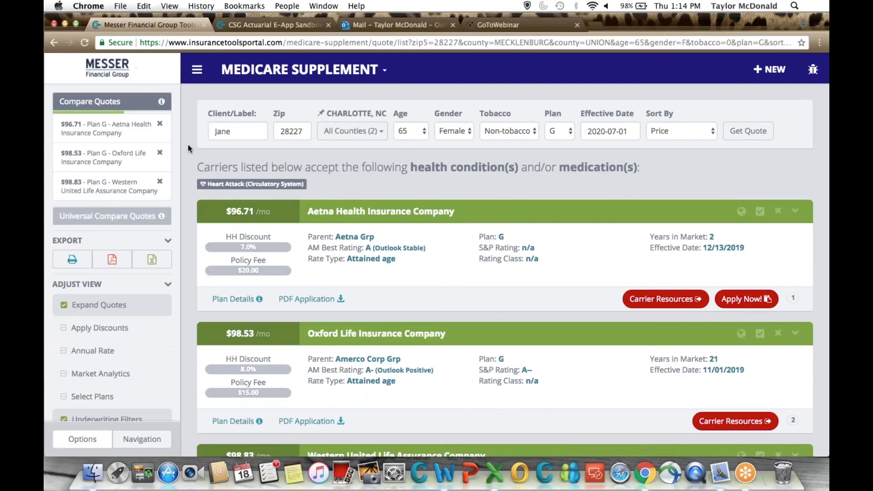
click(160, 124)
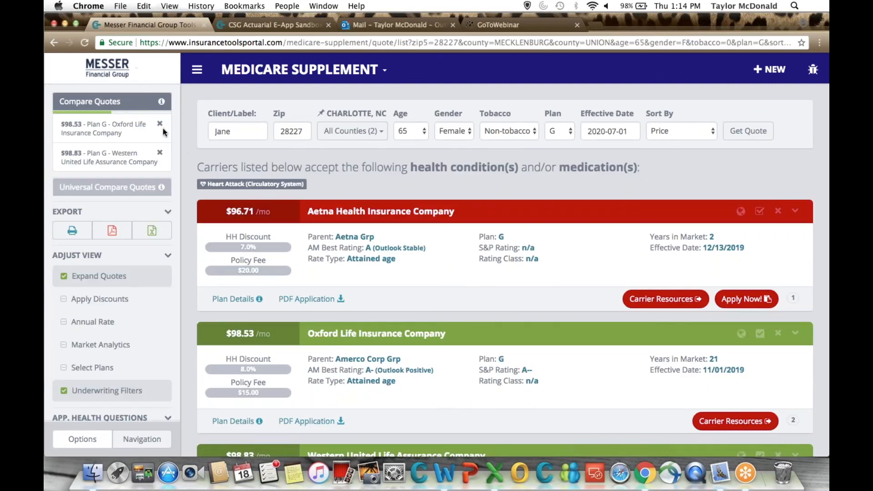
click(160, 124)
click(160, 124)
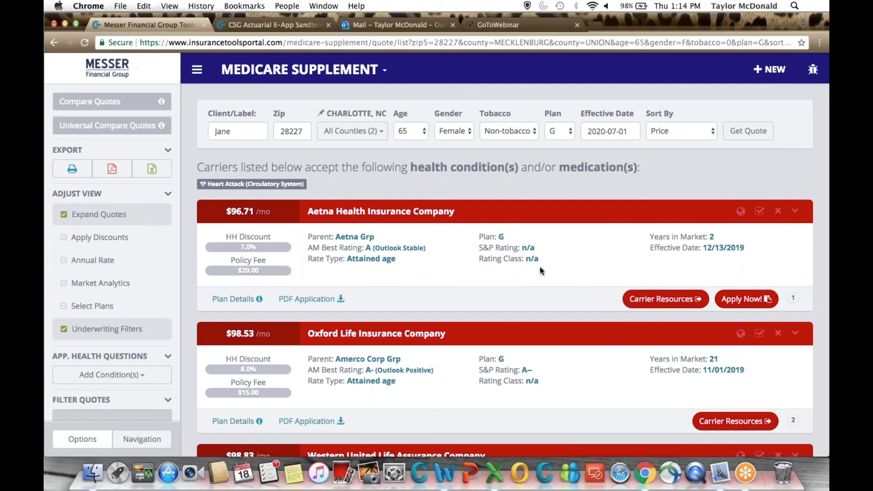
scroll(762, 253, down, 2)
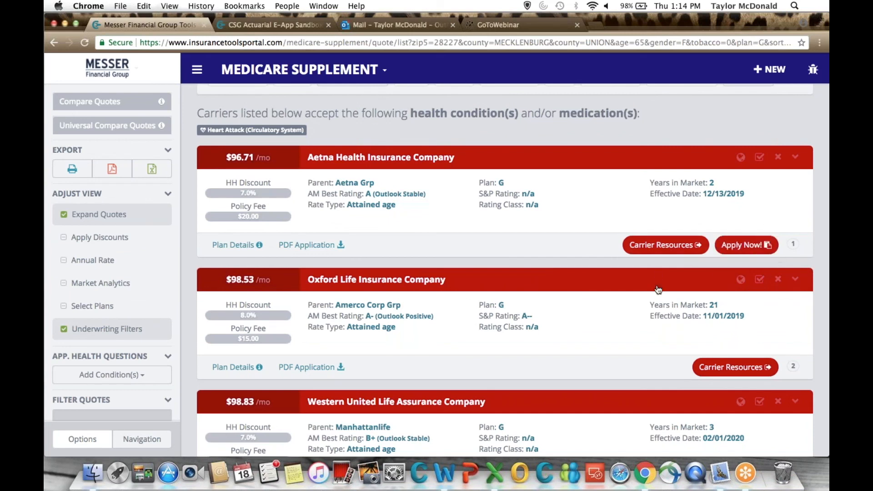
scroll(658, 290, down, 1)
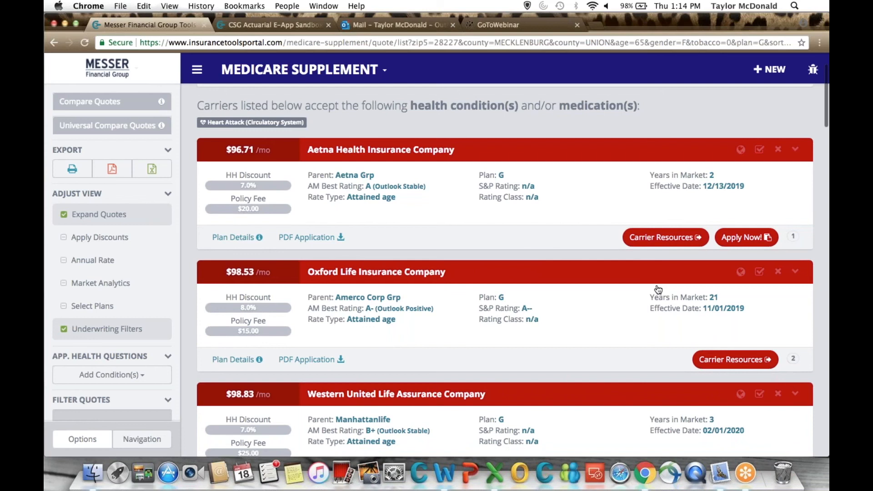
scroll(658, 290, down, 1)
scroll(505, 273, up, 5)
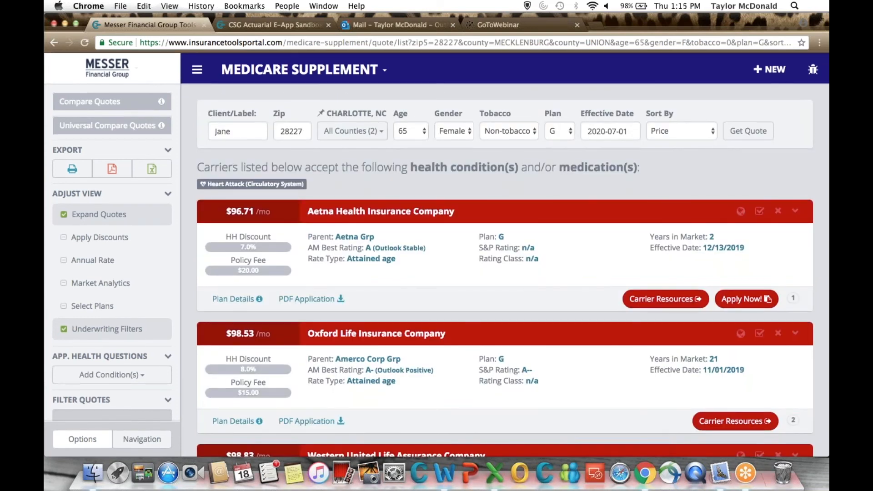
click(311, 72)
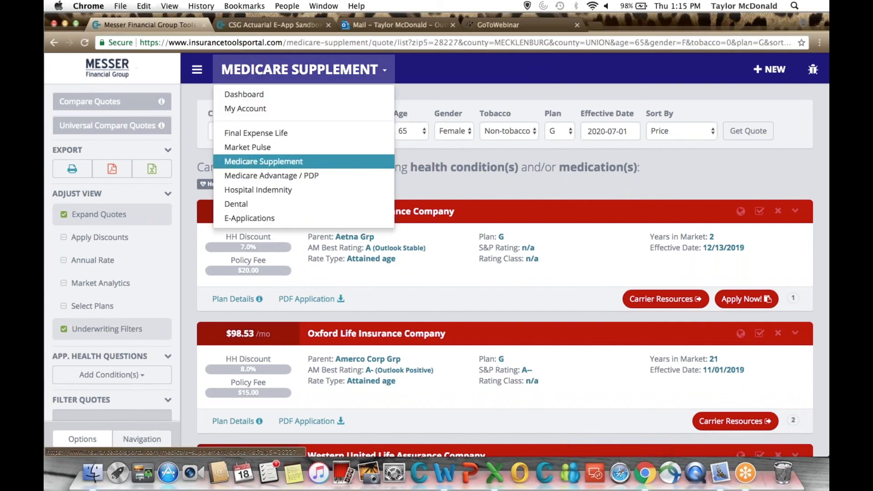
Switch to the CSG Actuarial E-App Sandbox and run a Medicare Supplement Plan G quote for ZIP 68135.
click(268, 26)
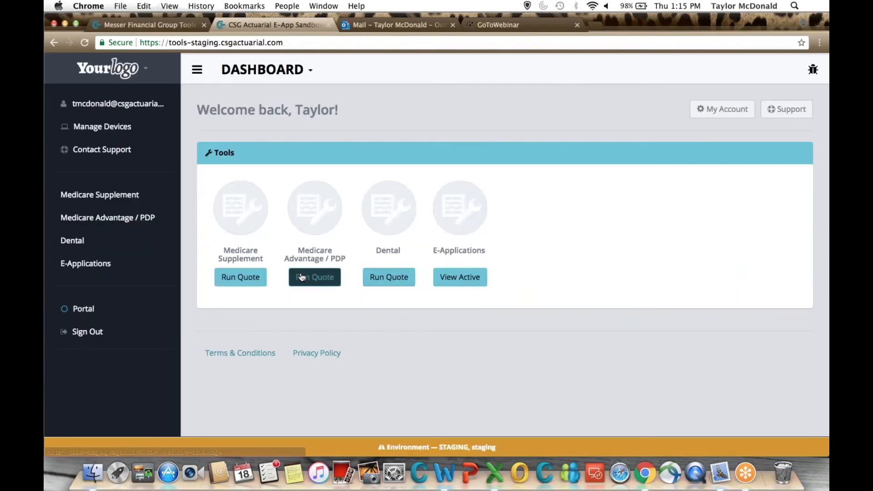
click(244, 285)
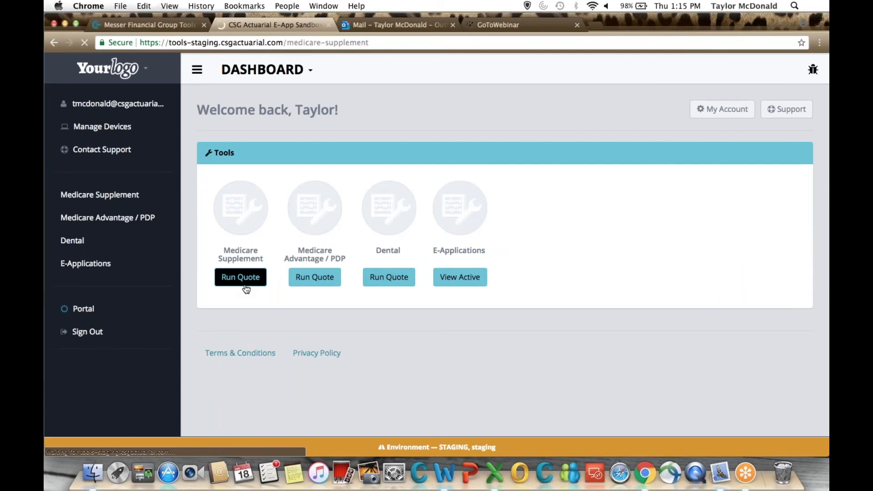
scroll(436, 269, down, 3)
text(68135)
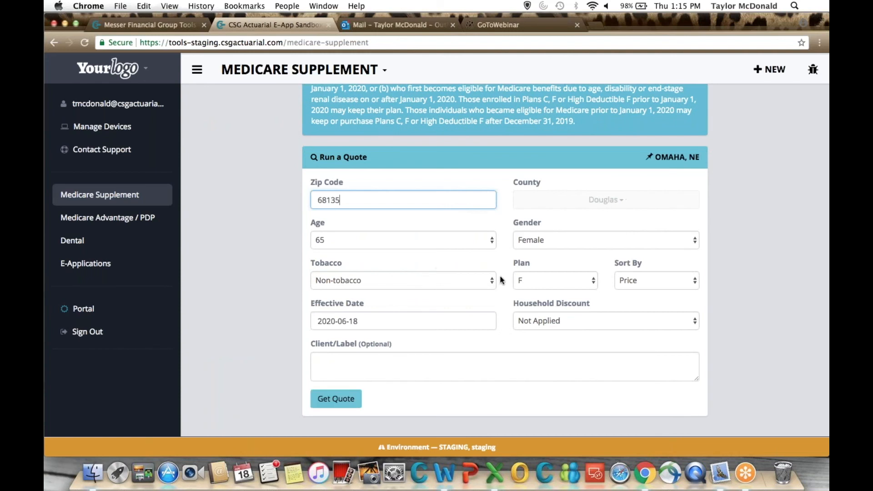
click(537, 275)
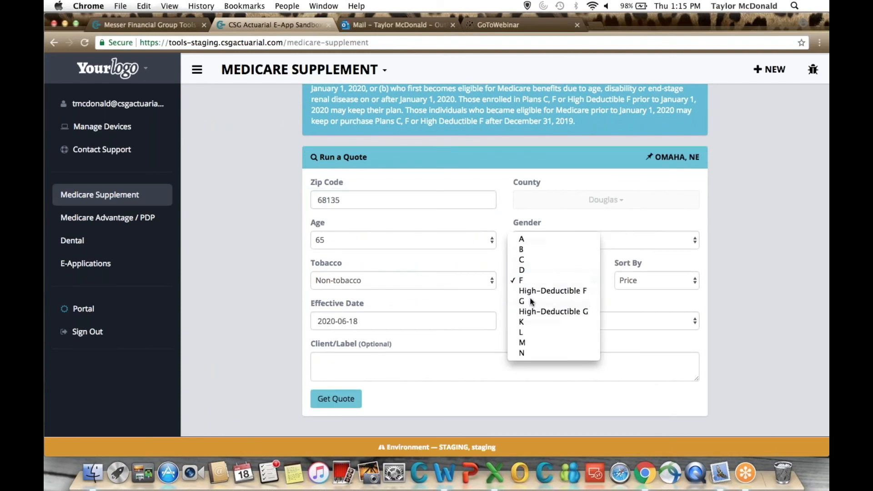
click(532, 301)
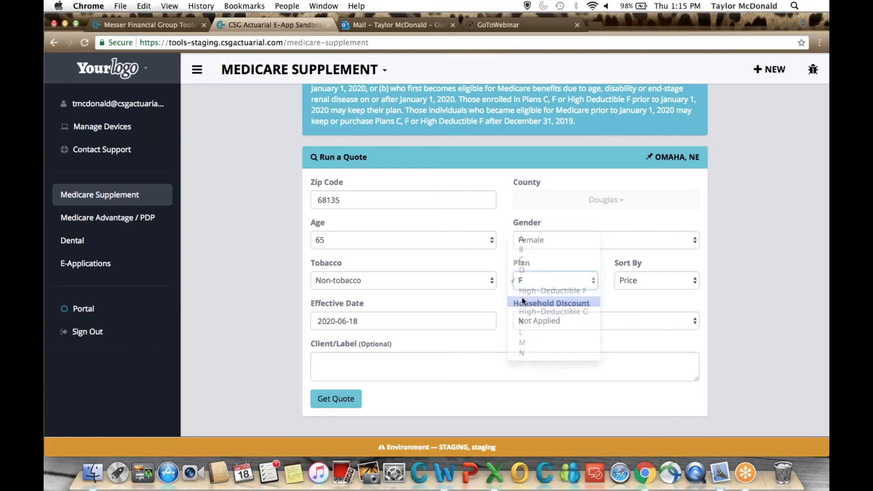
click(325, 355)
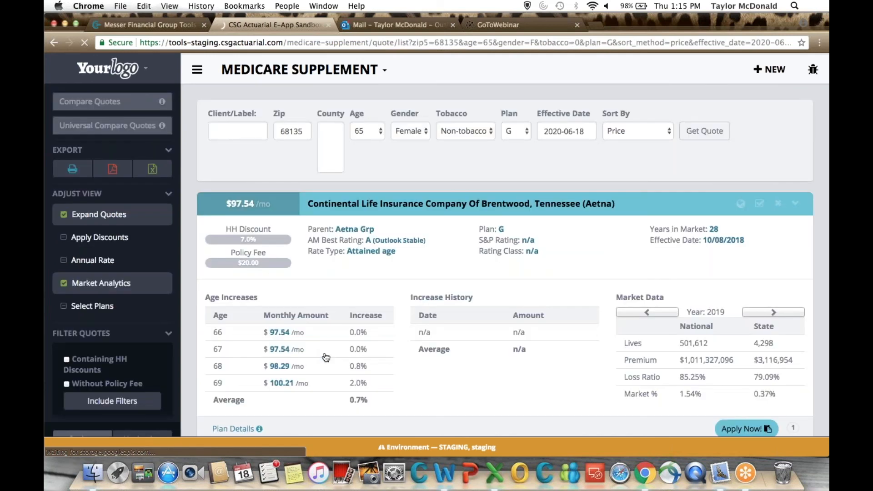
Start an e-application from the $105.16 Mutual of Omaha Grp Plan G quote.
scroll(326, 357, down, 8)
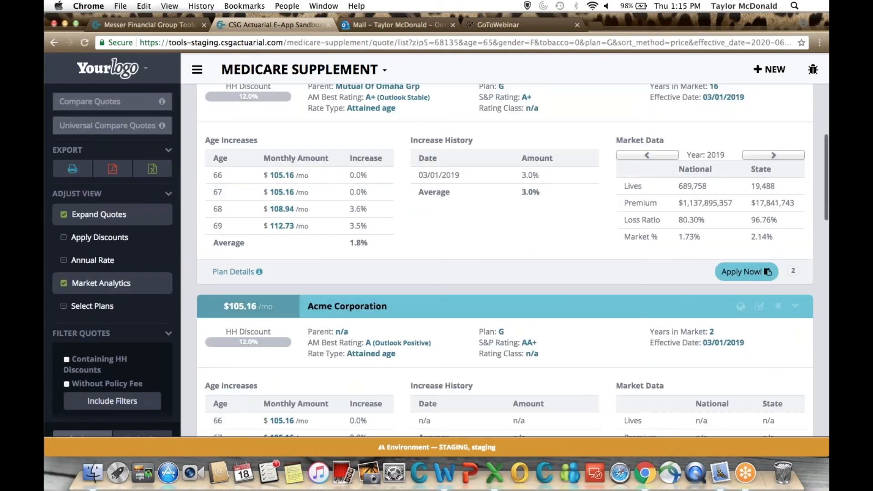
scroll(751, 209, down, 2)
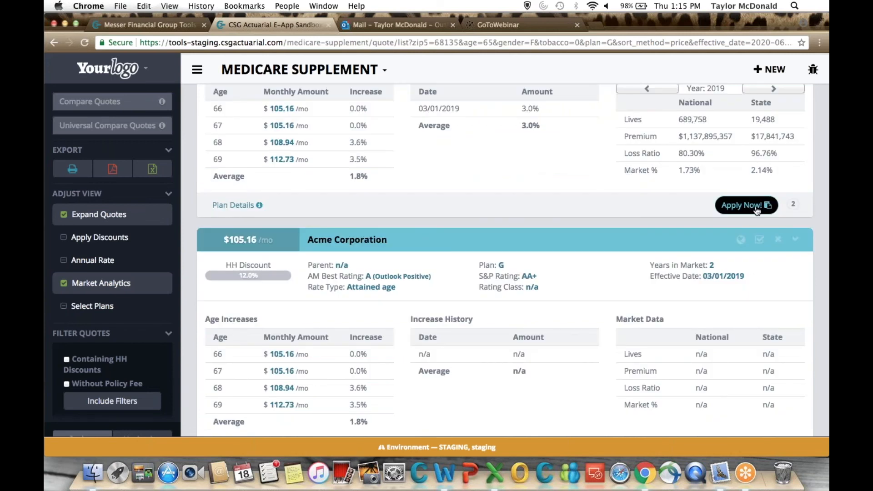
click(757, 210)
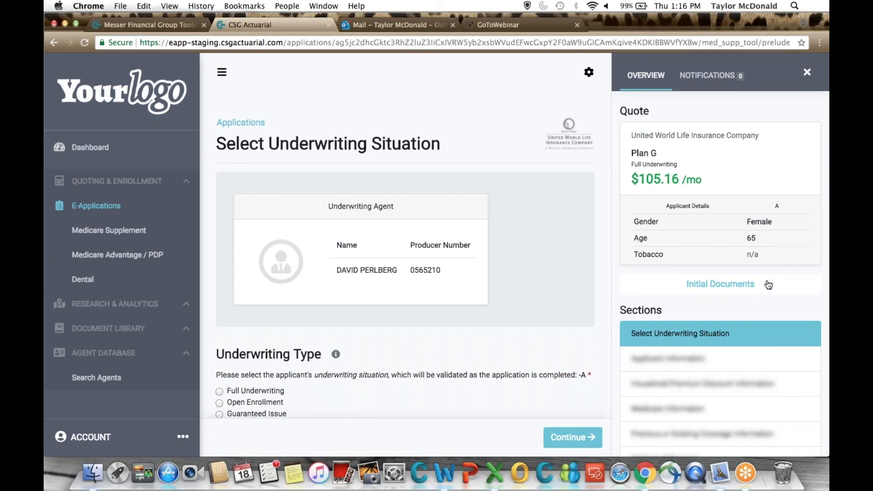
View the application's initial documents, close them, and go to the underwriting type and plan eligibility questions.
click(717, 287)
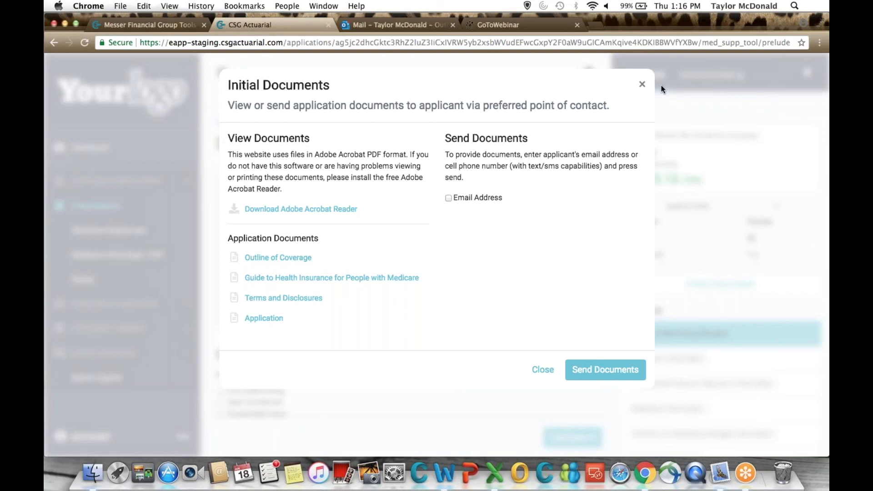
click(643, 85)
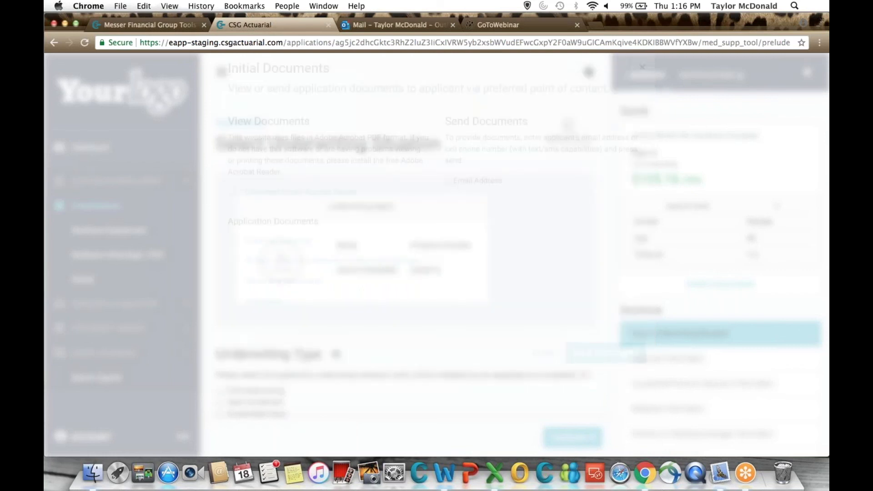
scroll(501, 277, down, 3)
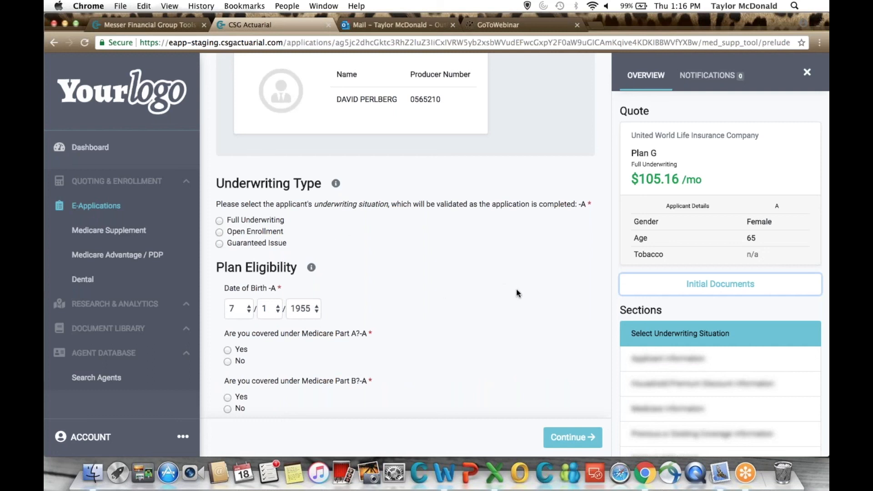
Review the new application's quote overview and section list, and open the active e-applications from the dashboard.
scroll(669, 282, down, 3)
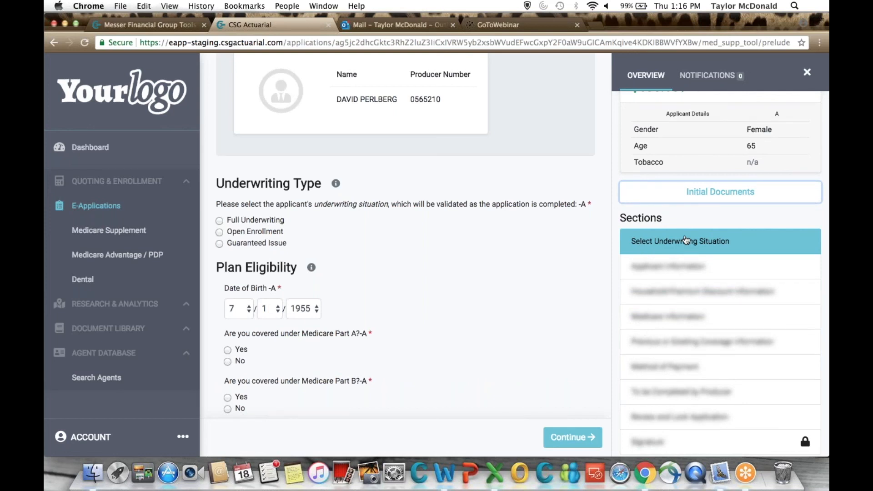
scroll(686, 239, up, 3)
scroll(358, 316, up, 5)
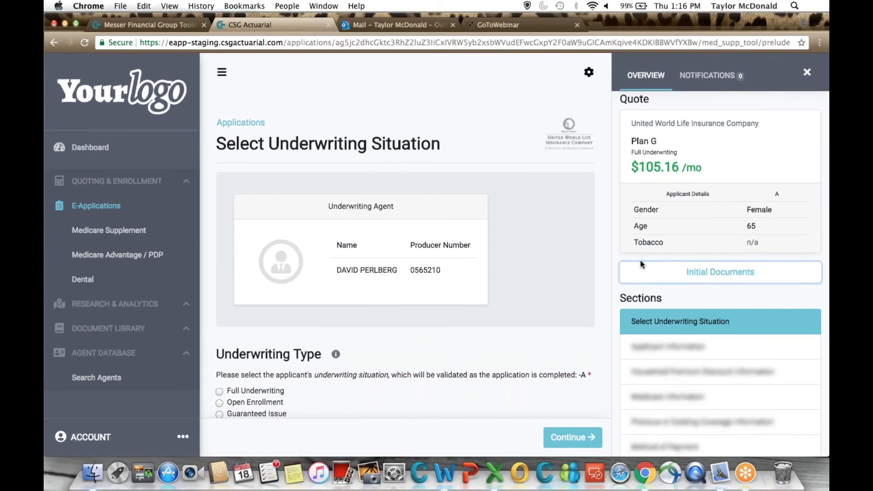
scroll(657, 306, down, 3)
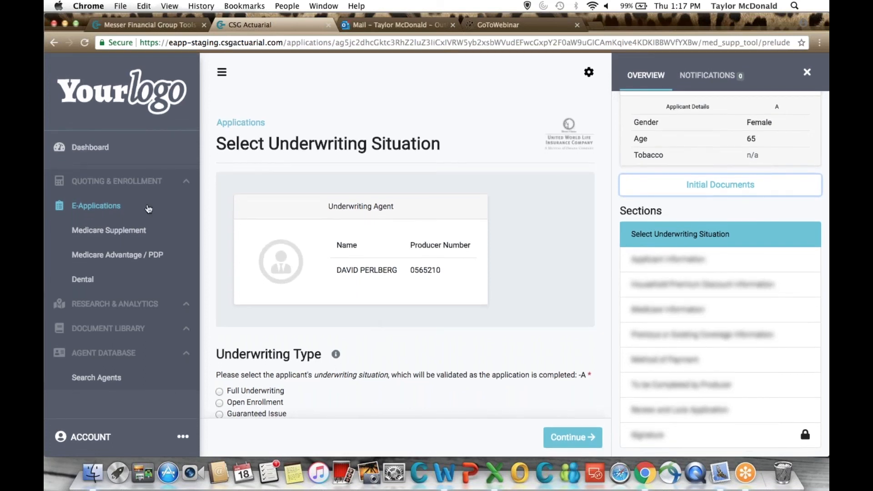
click(91, 147)
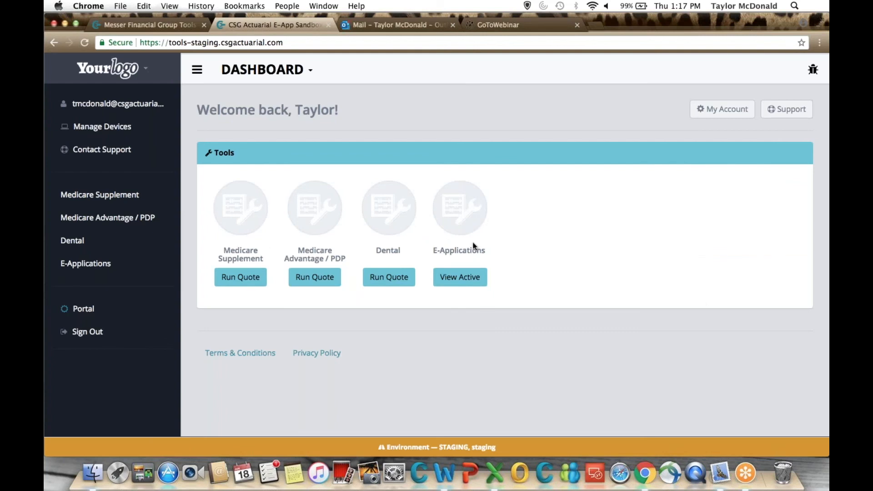
click(465, 282)
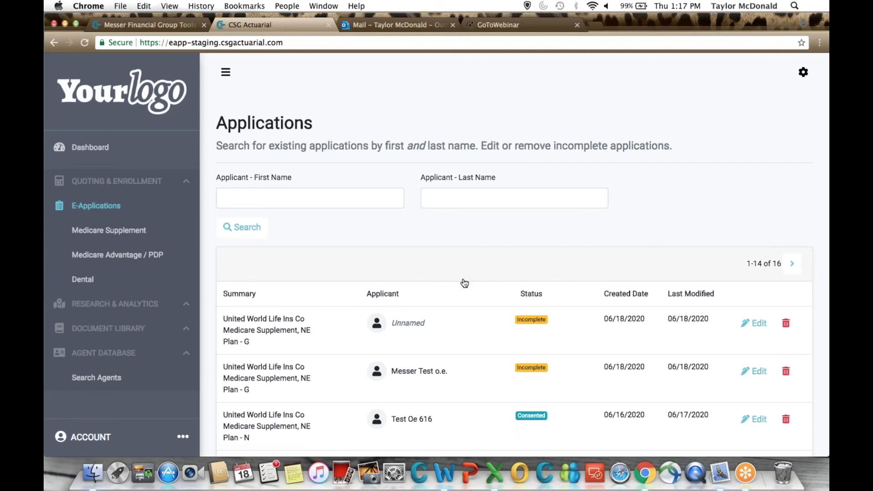
Examine the summaries, applicants, statuses and dates of the existing applications in the list.
scroll(464, 283, down, 2)
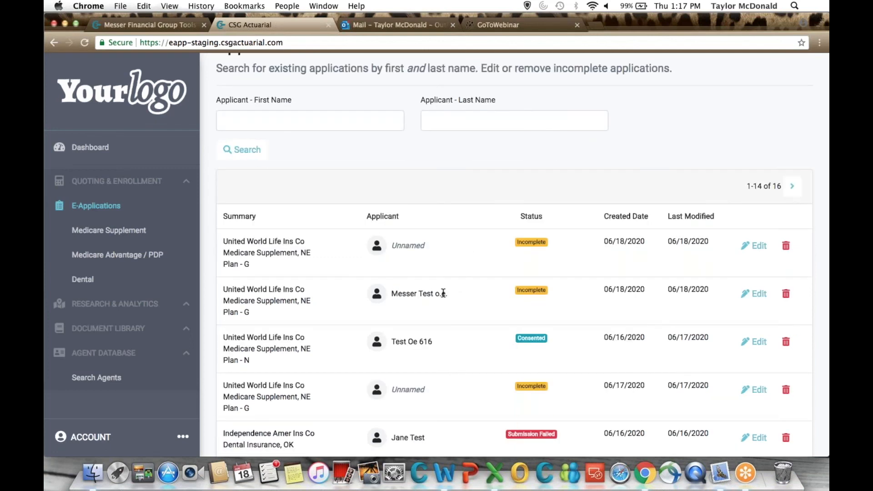
scroll(444, 294, down, 2)
scroll(514, 255, up, 5)
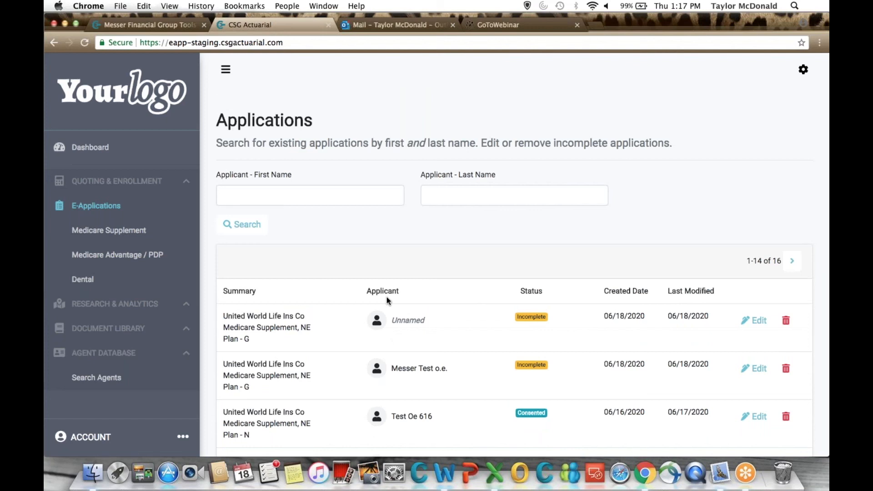
scroll(387, 297, down, 5)
scroll(469, 320, down, 1)
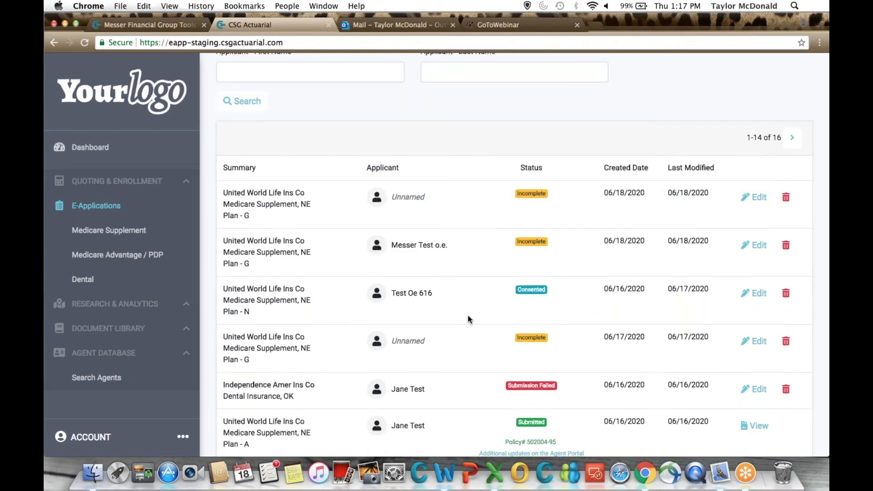
scroll(470, 320, down, 2)
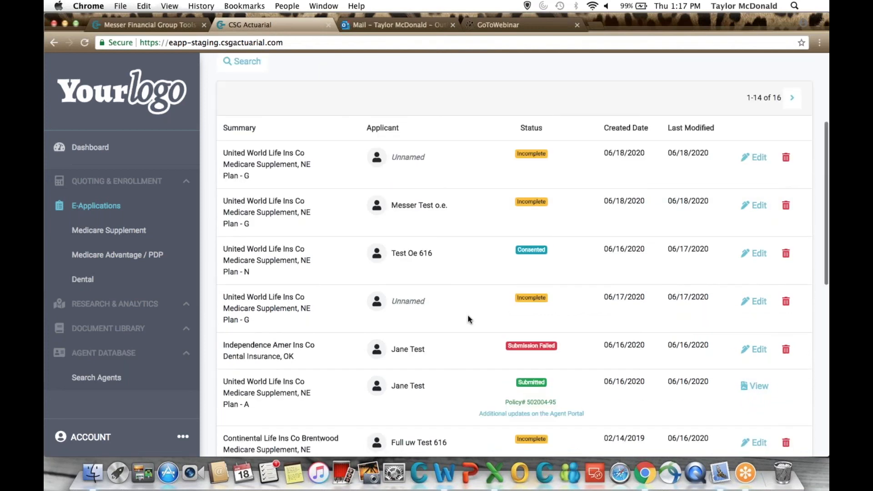
scroll(470, 319, down, 1)
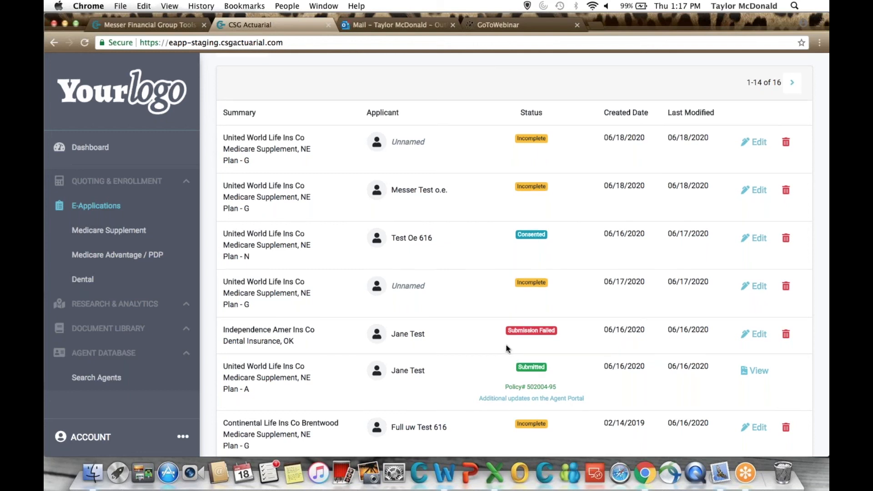
scroll(508, 349, down, 1)
scroll(508, 348, down, 3)
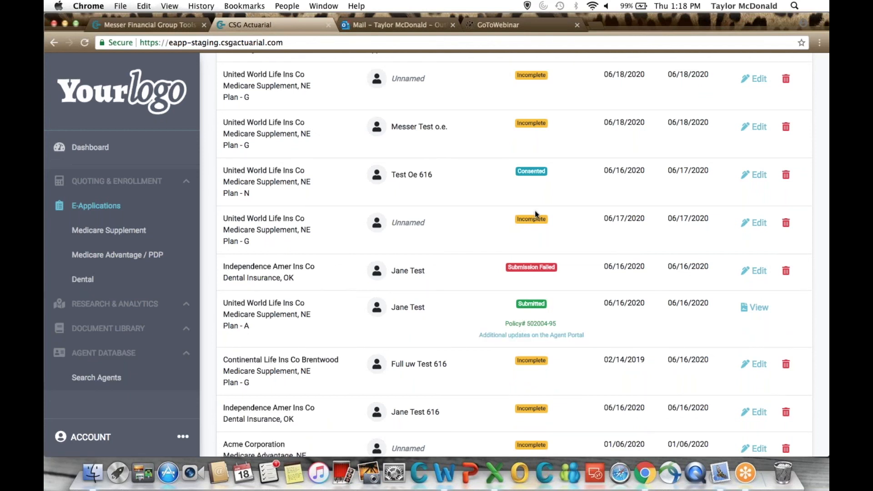
scroll(535, 211, up, 5)
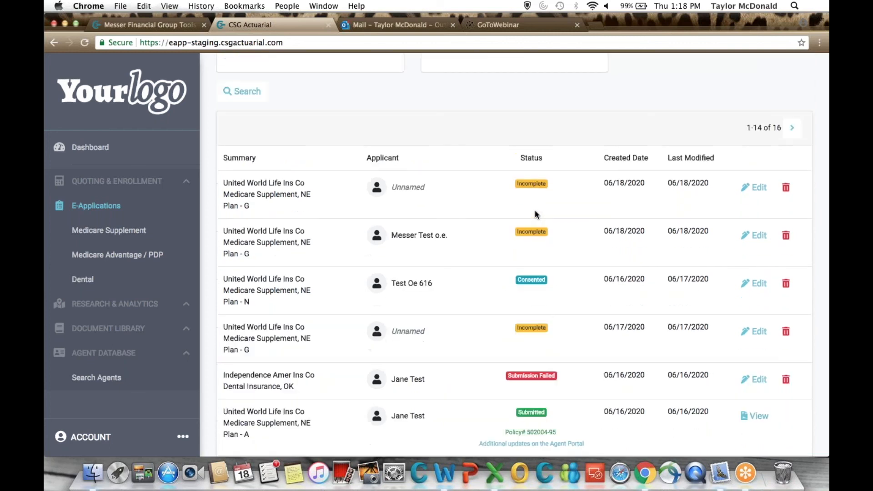
scroll(535, 211, up, 3)
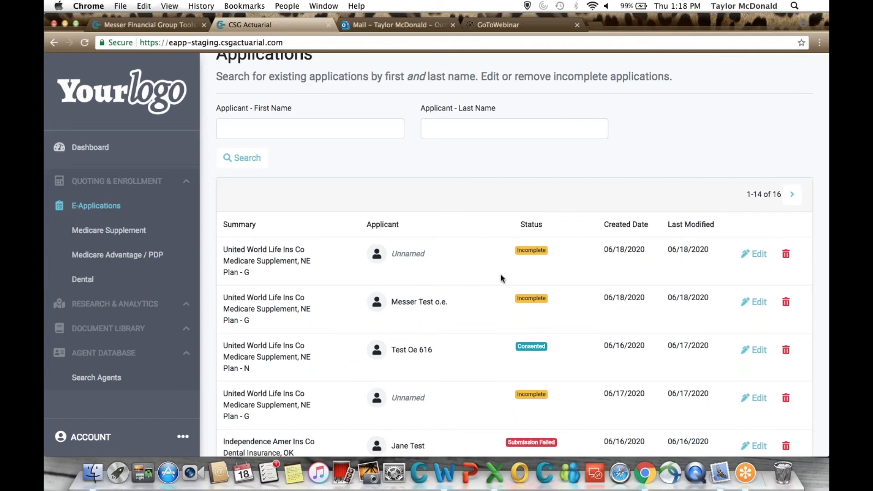
Open the named applicant's incomplete 06/18/2020 Plan G application for editing and go to its Select Underwriting Situation section.
scroll(566, 316, down, 2)
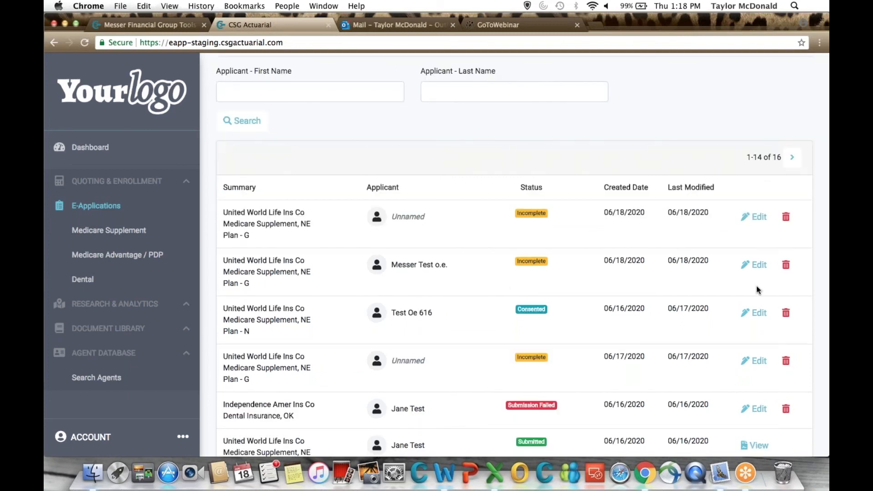
click(755, 269)
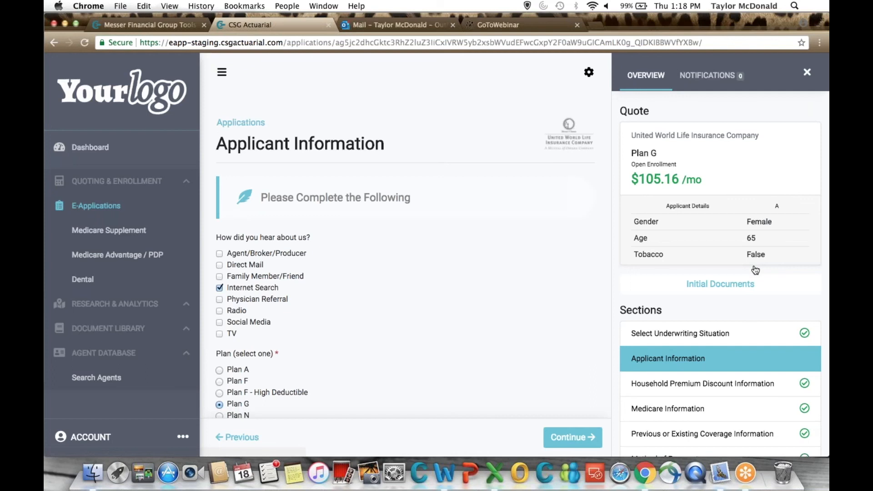
scroll(755, 270, down, 3)
click(658, 270)
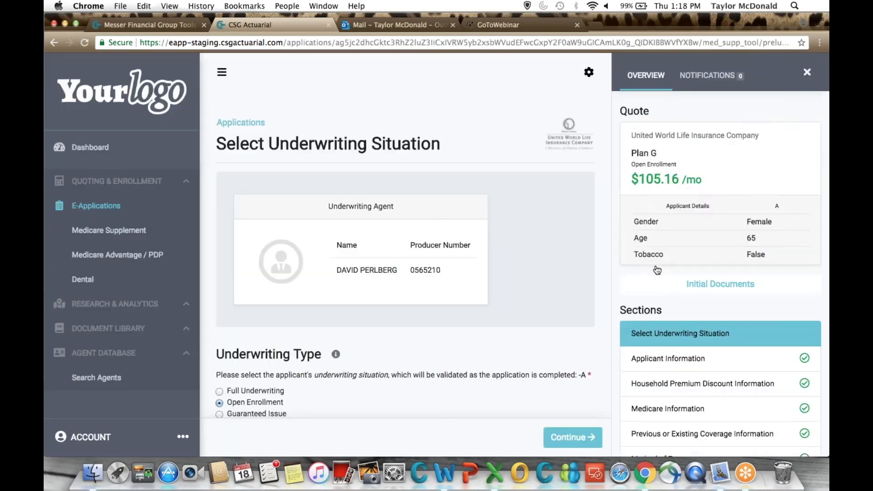
Review the underwriting type and Medicare Part A and B eligibility answers, and continue to Applicant Information.
scroll(790, 275, down, 5)
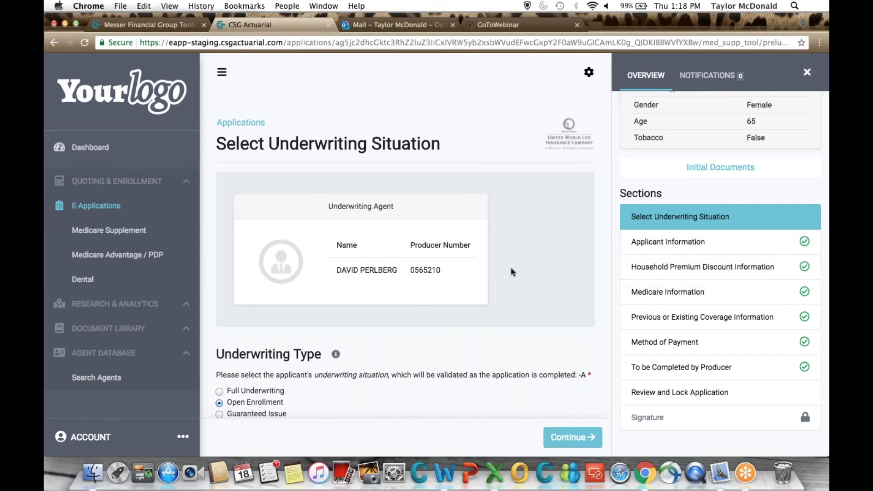
scroll(513, 272, down, 5)
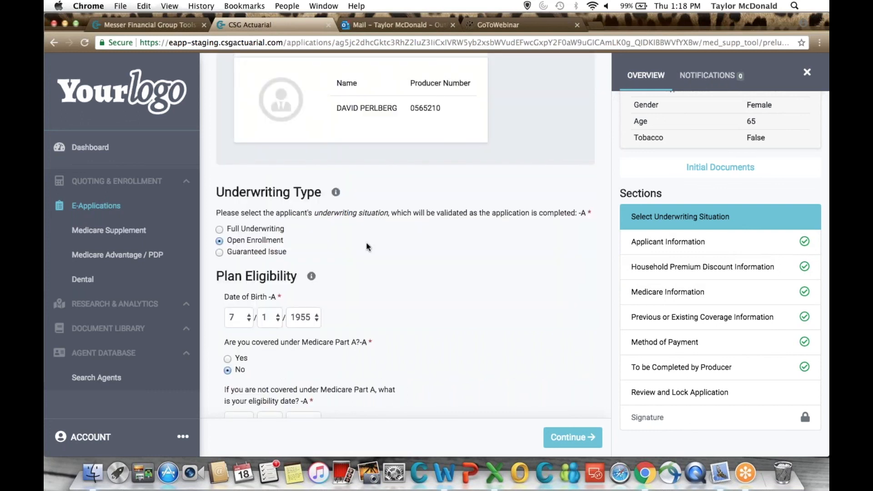
scroll(408, 266, down, 3)
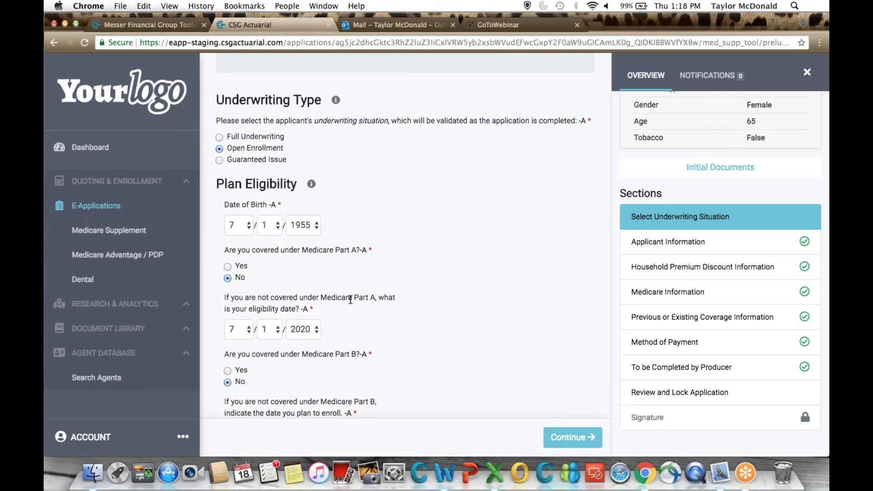
scroll(436, 289, down, 2)
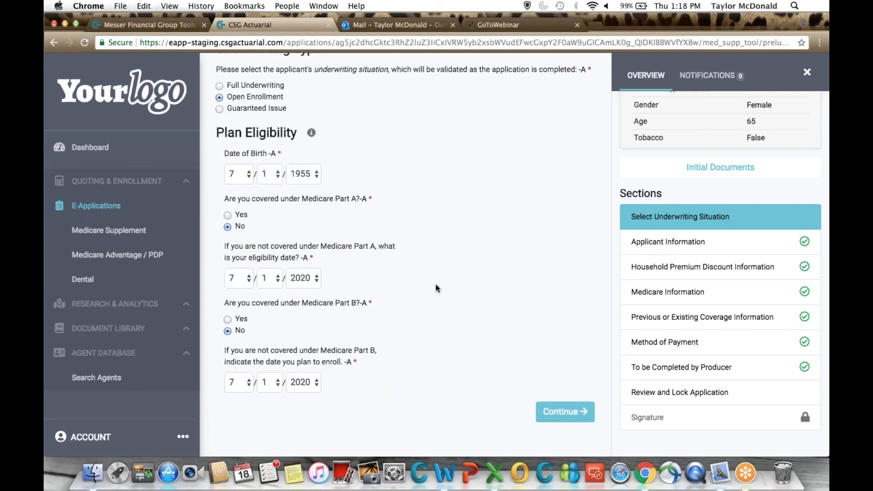
click(554, 414)
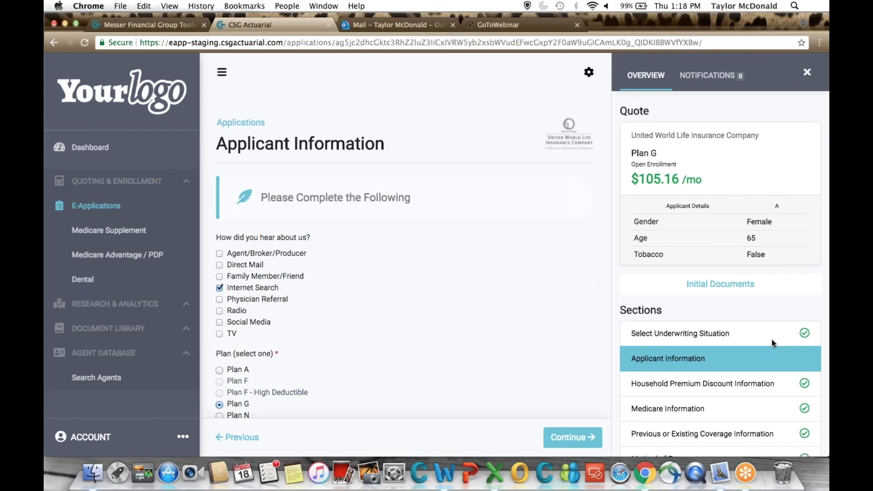
Change the plan selection in Applicant Information to Plan N.
scroll(669, 309, down, 3)
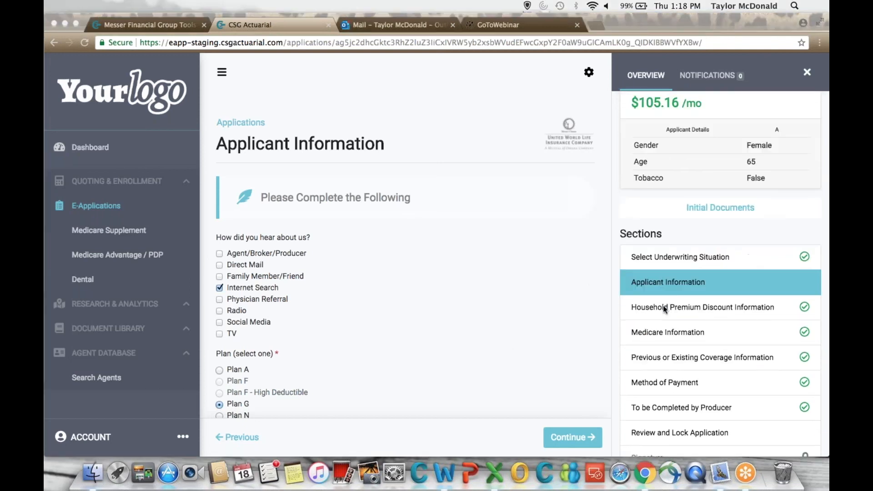
scroll(399, 293, down, 3)
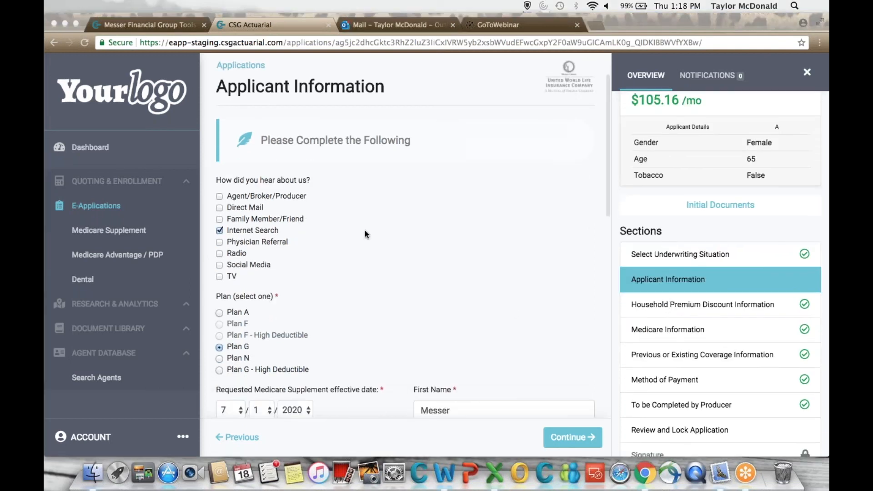
scroll(302, 252, down, 4)
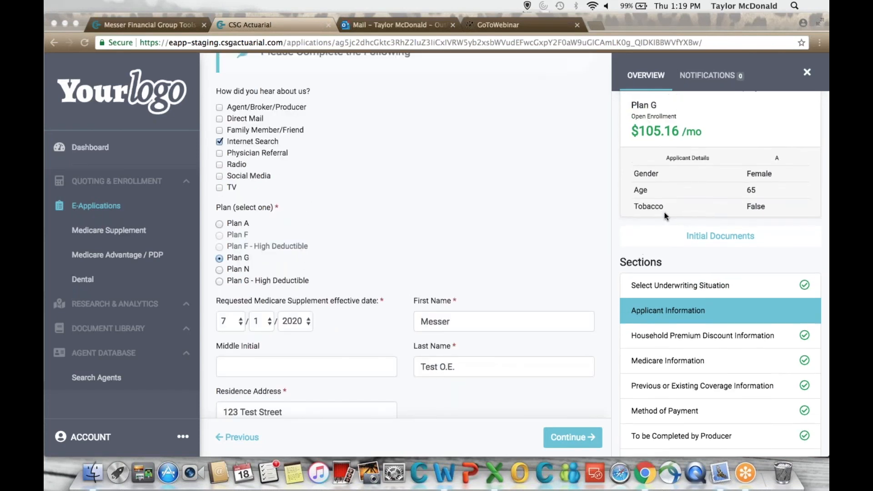
click(225, 261)
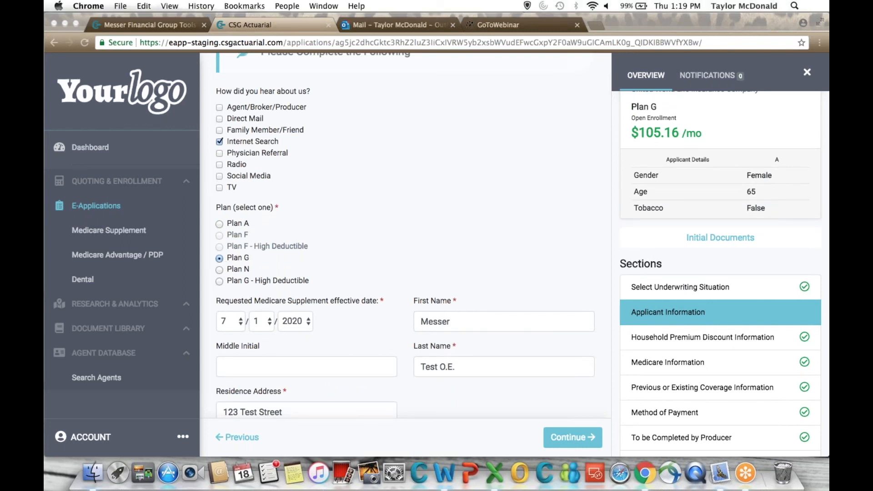
click(220, 269)
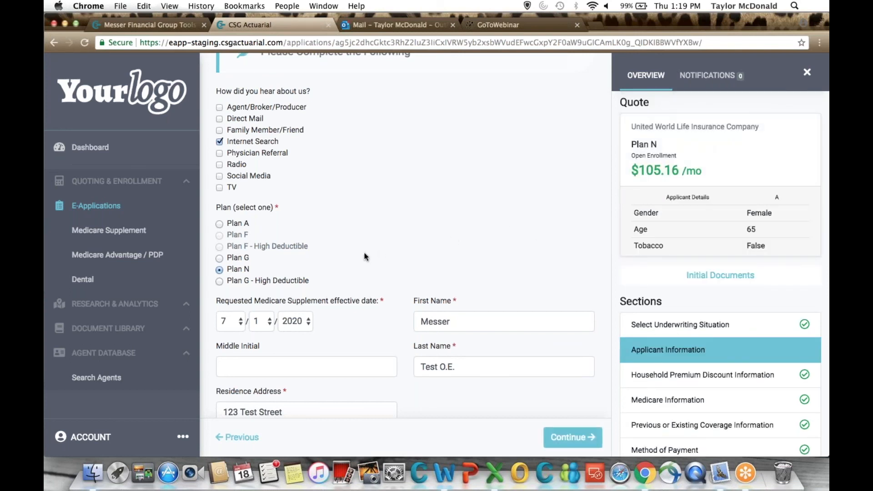
Examine the applicant's effective date, address, contact, height and weight, tobacco, paperless EOB and temporary ID card answers.
scroll(364, 257, down, 3)
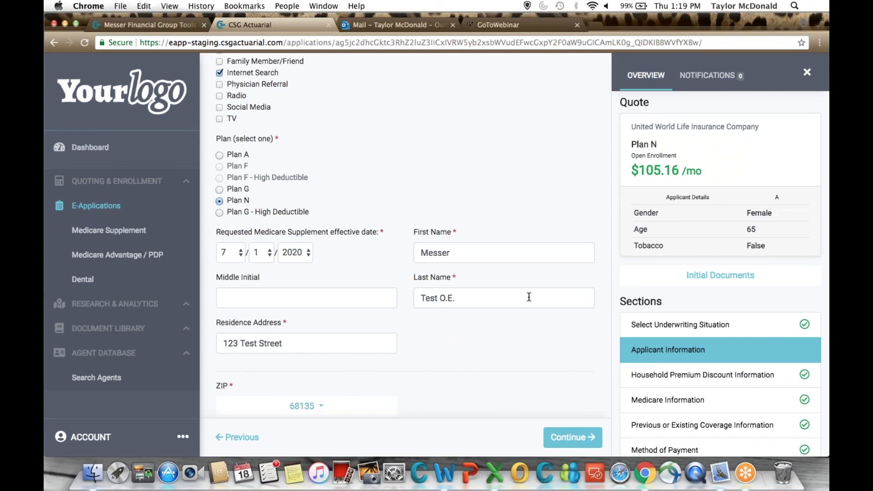
scroll(529, 297, down, 7)
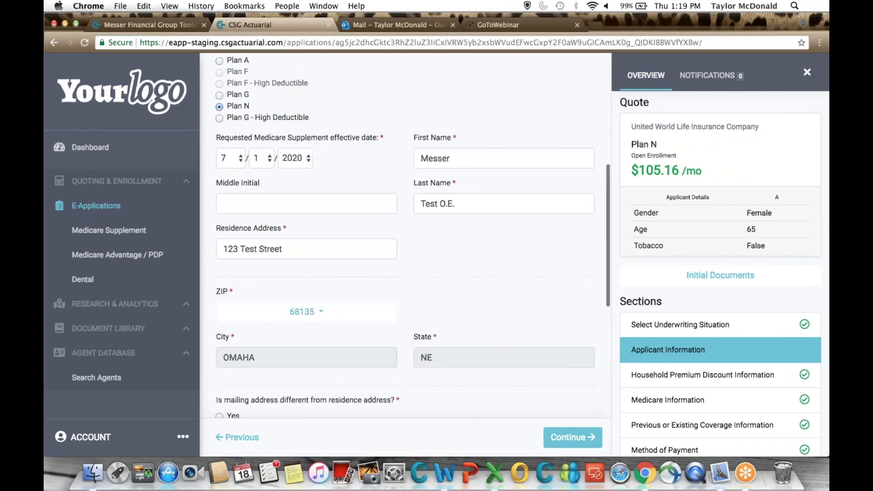
scroll(414, 234, down, 8)
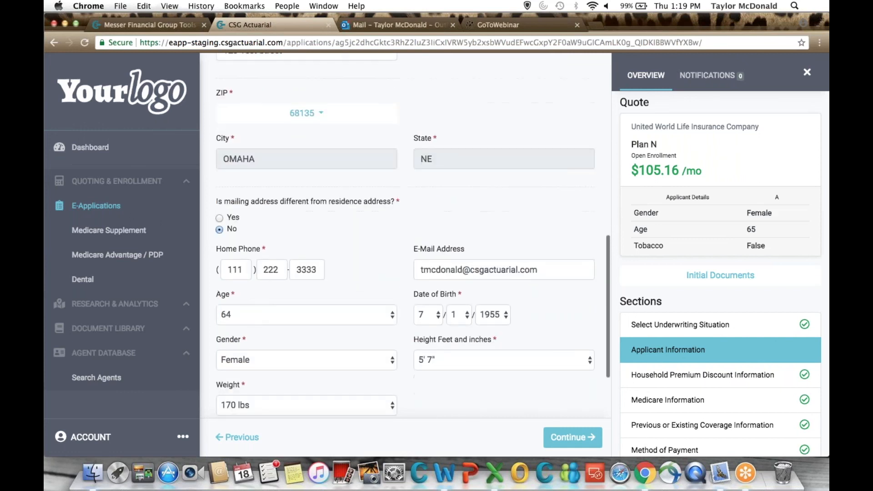
scroll(413, 235, down, 1)
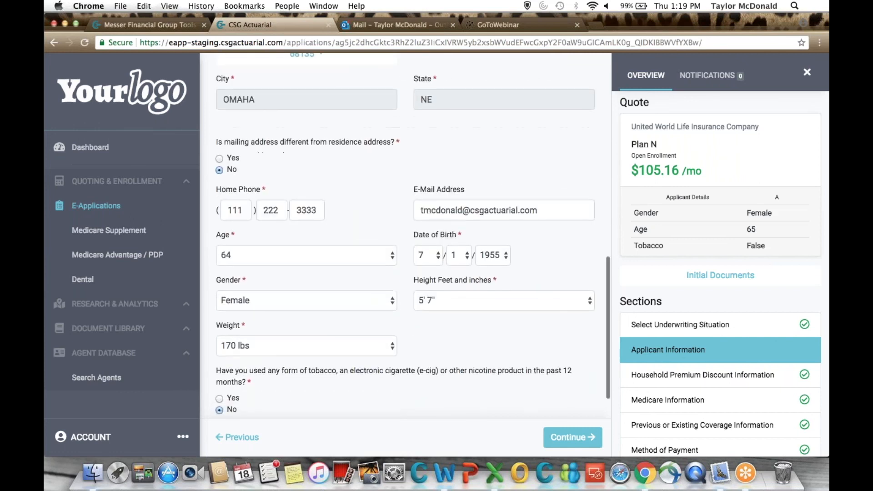
scroll(414, 236, down, 2)
scroll(413, 235, down, 4)
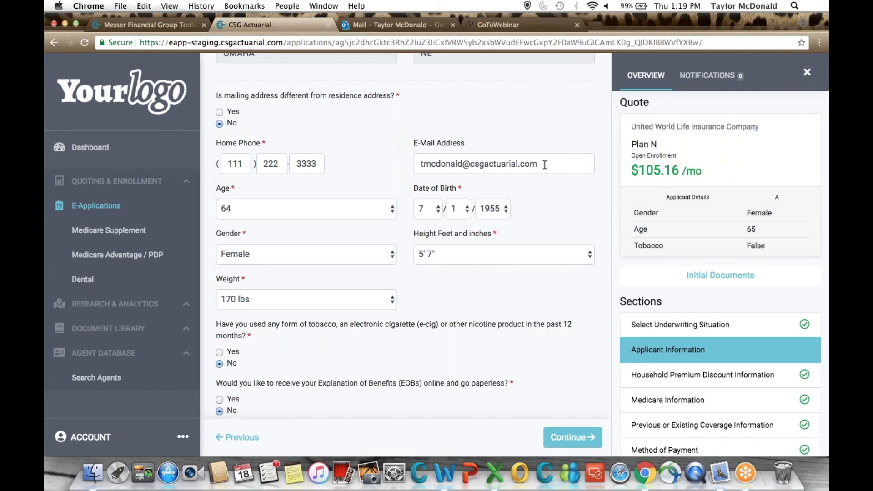
scroll(409, 274, down, 1)
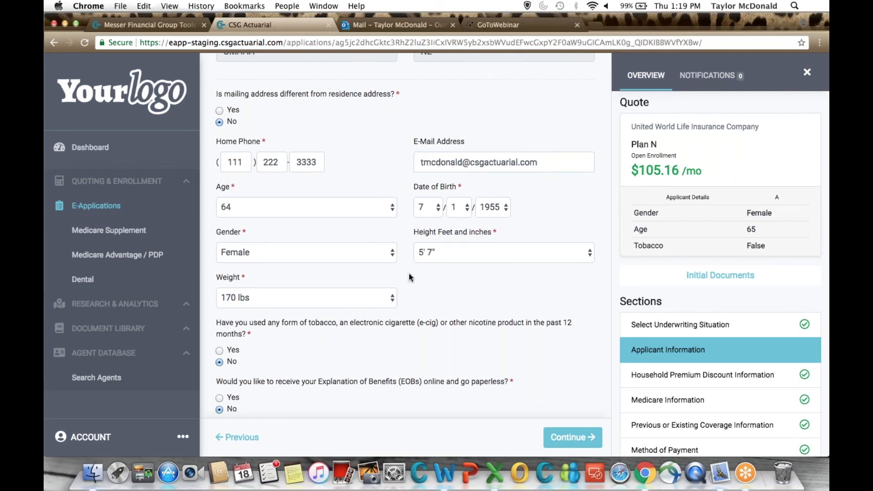
scroll(408, 276, down, 2)
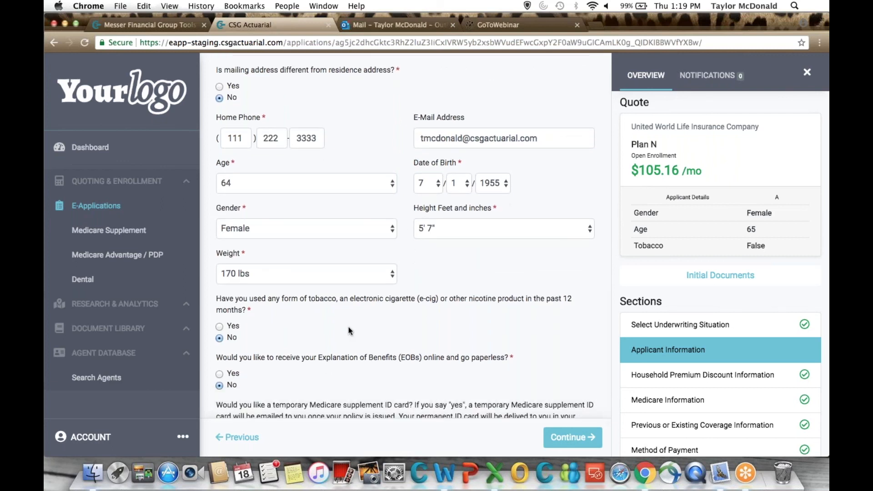
scroll(349, 326, down, 3)
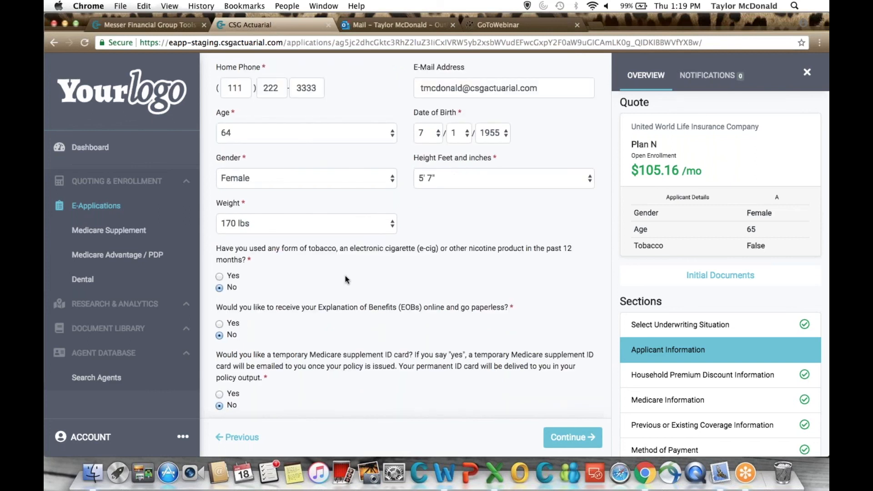
scroll(346, 279, down, 1)
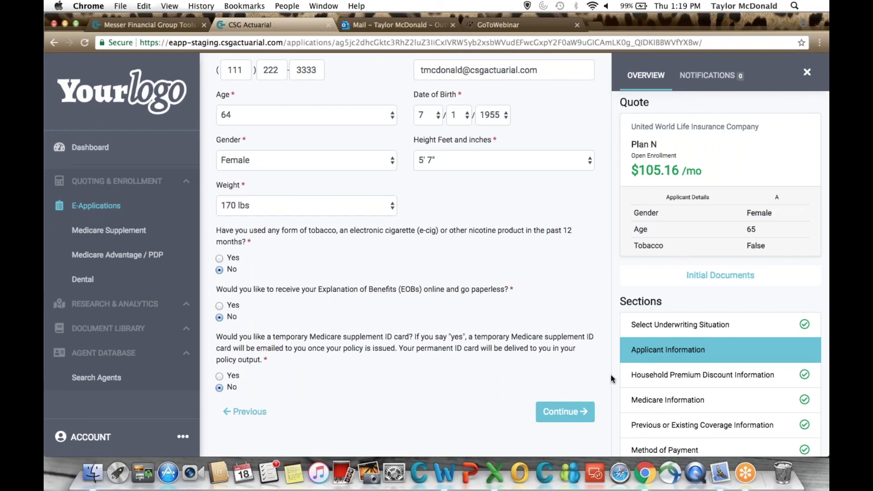
Open the Household Premium Discount Information section, review the household resident answer, and continue to Medicare Information.
scroll(692, 367, down, 5)
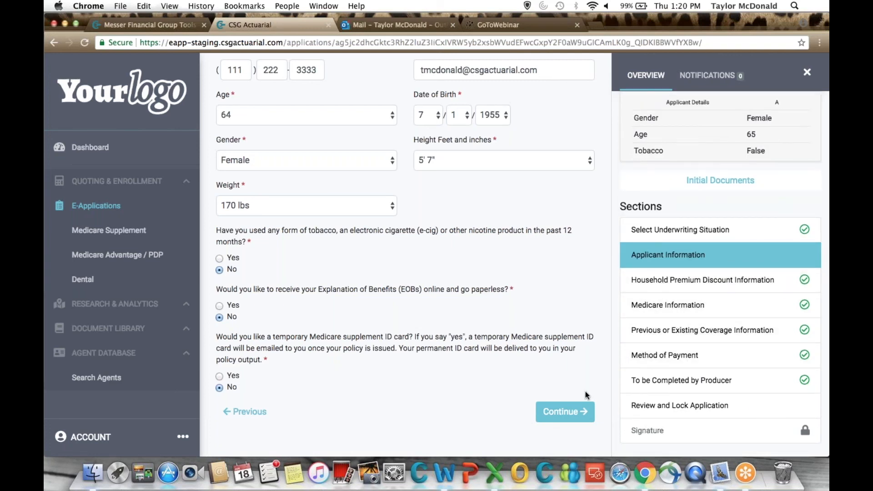
click(682, 283)
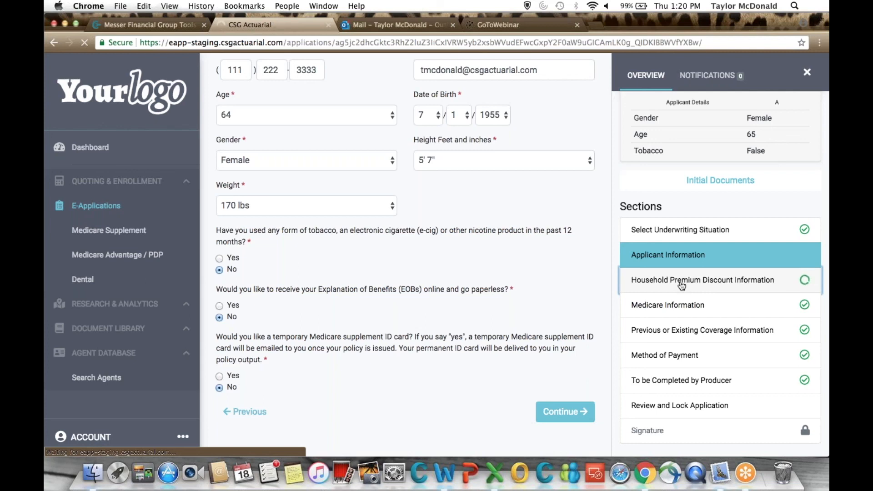
scroll(682, 286, down, 3)
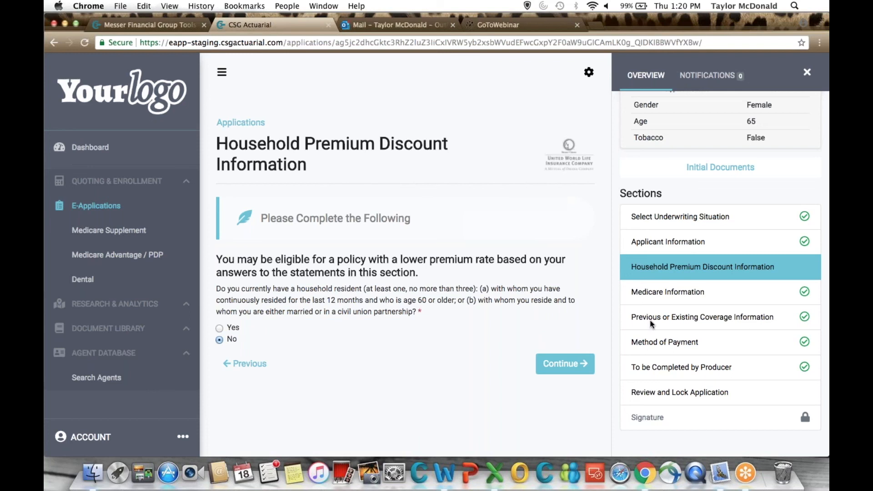
click(577, 366)
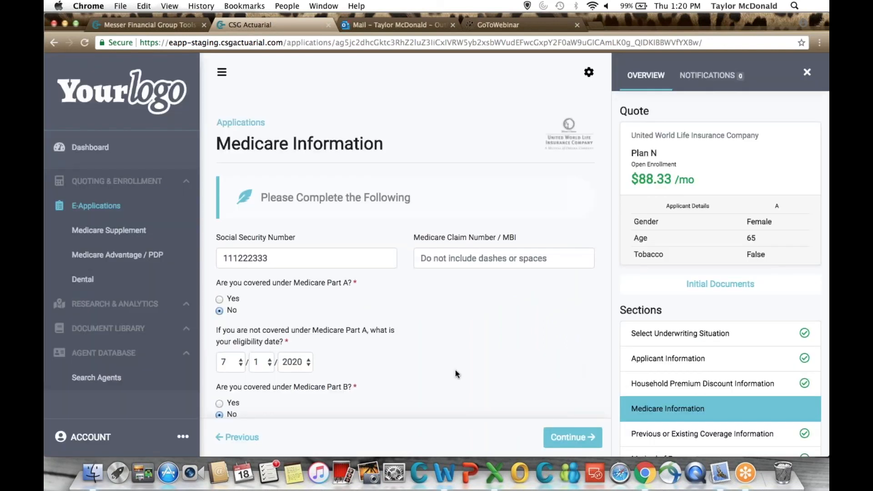
Review the Medicare Part A and B coverage, guaranteed issue and open enrollment answers, and continue to Previous or Existing Coverage Information.
scroll(455, 370, down, 5)
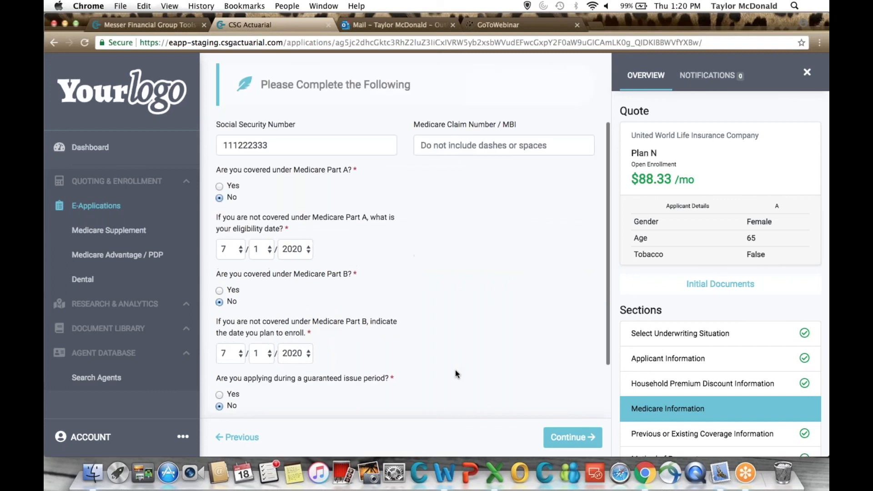
scroll(455, 370, down, 1)
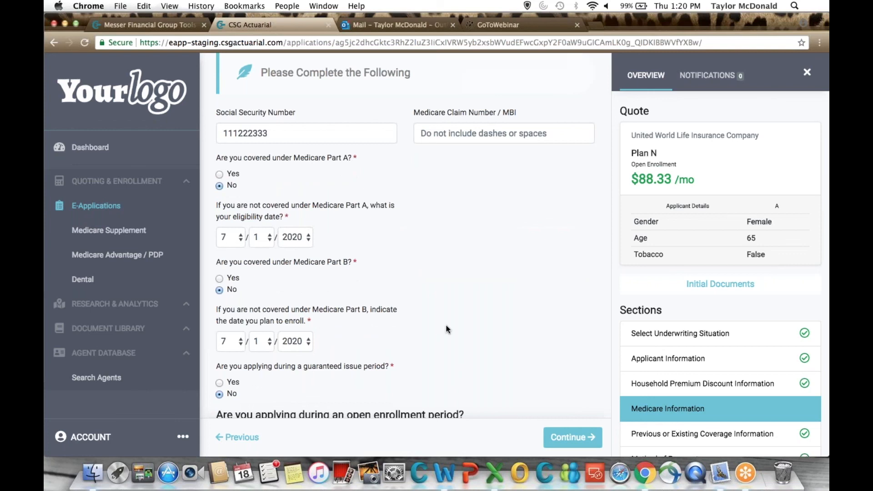
scroll(446, 325, down, 5)
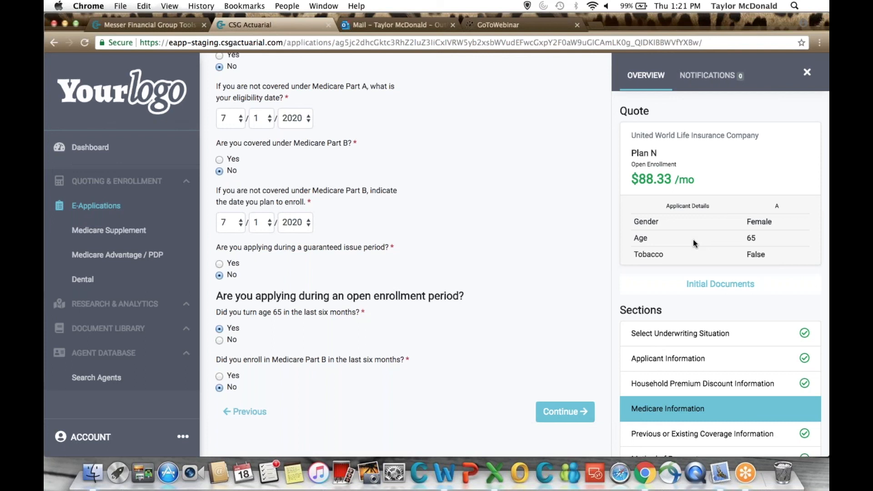
click(553, 412)
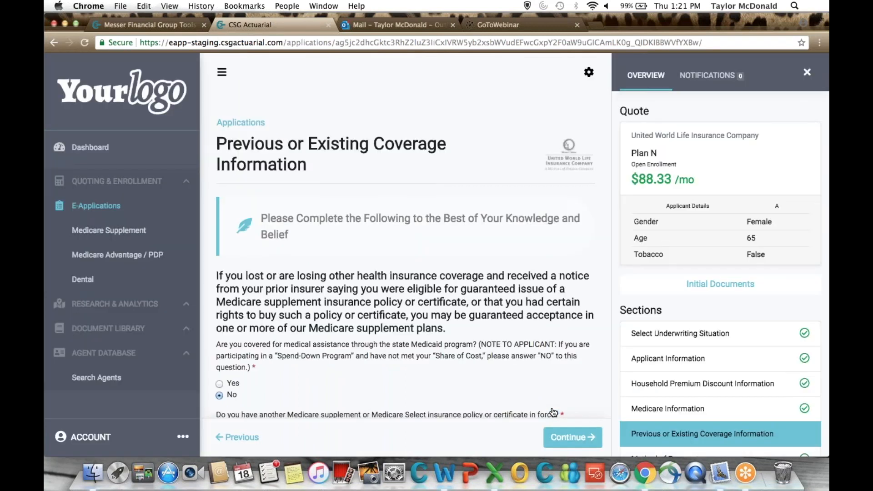
Review the Medicaid, Medicare supplement and other health coverage answers, and continue to Method of Payment.
scroll(431, 335, down, 3)
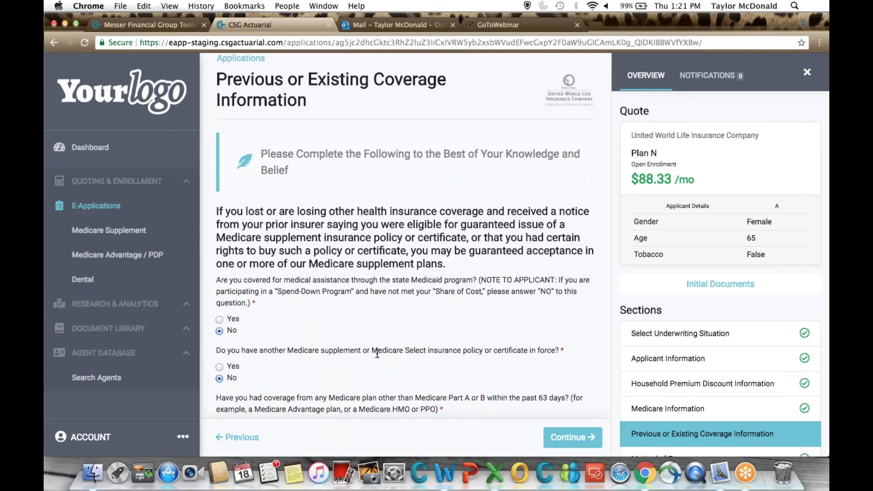
scroll(377, 353, down, 4)
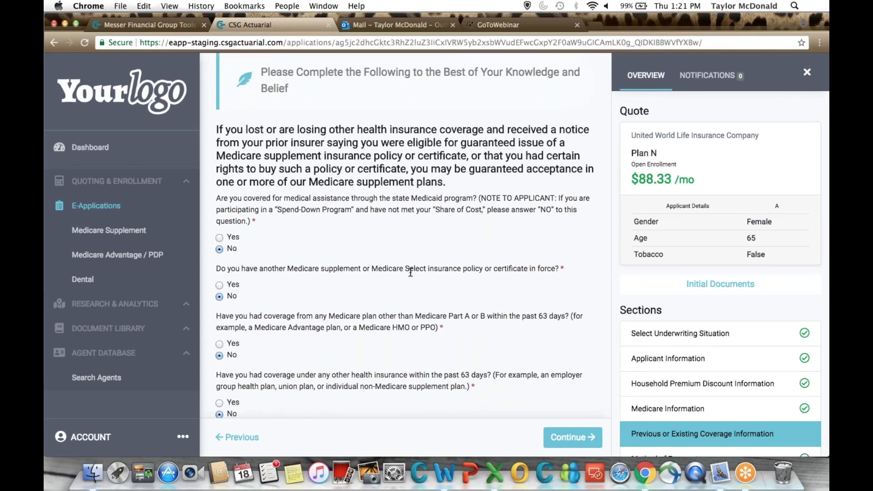
scroll(411, 272, down, 1)
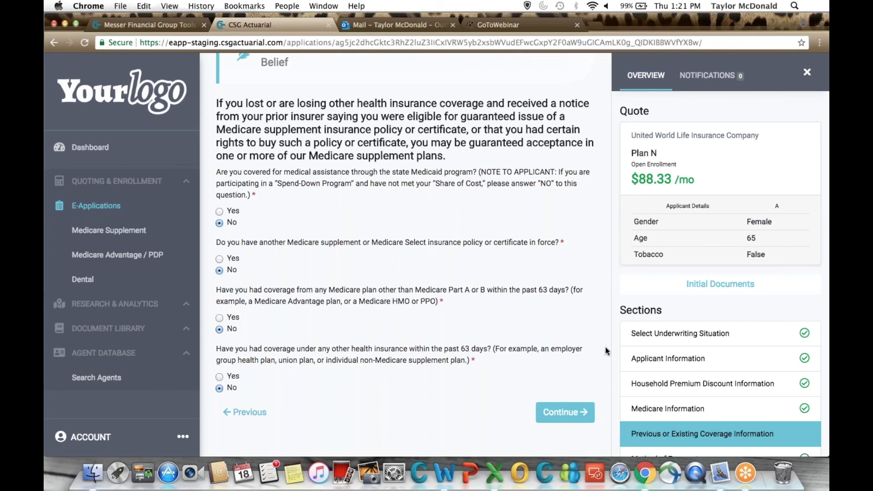
scroll(728, 332, down, 3)
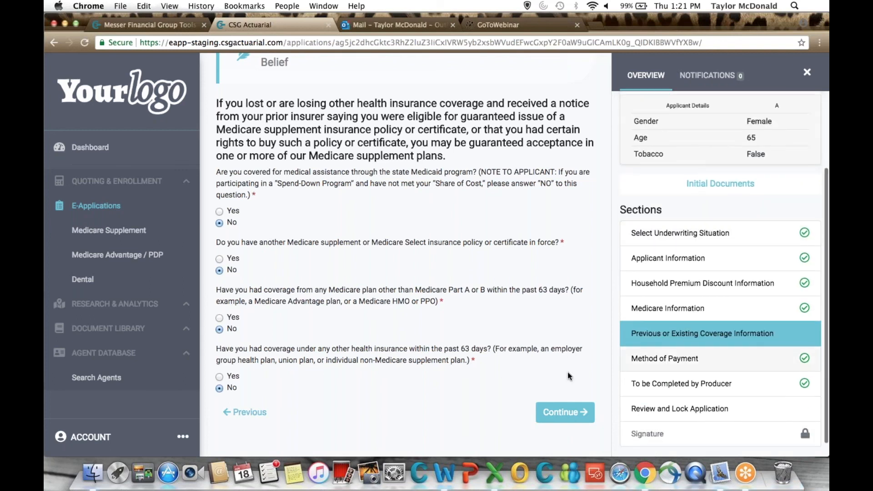
click(561, 419)
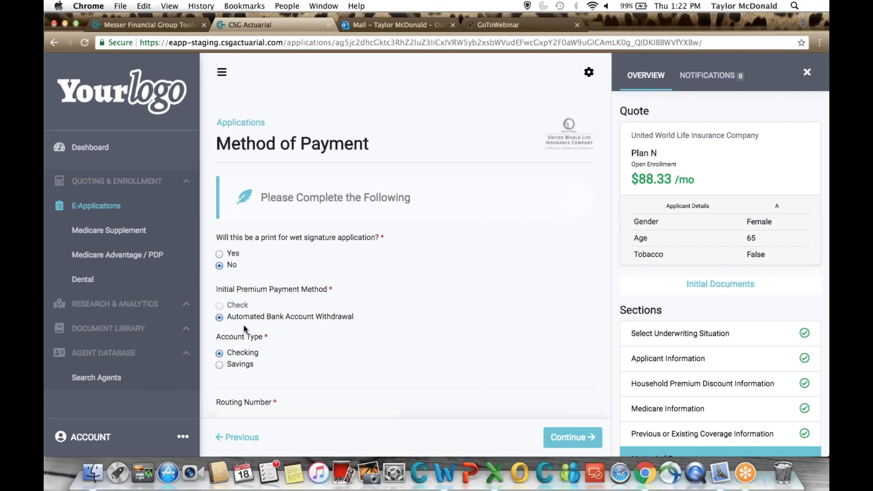
Review the initial premium payment, bank account and ongoing withdrawal answers, and continue to To be Completed by Producer.
scroll(254, 323, down, 3)
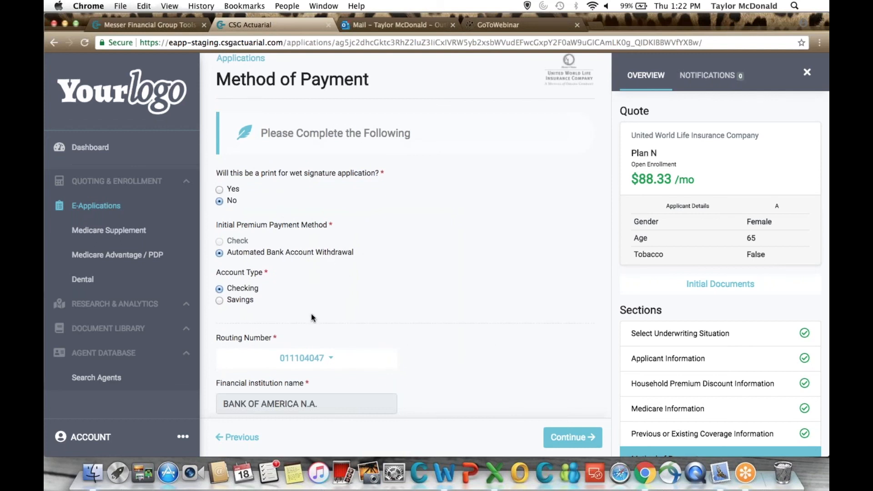
scroll(313, 314, down, 5)
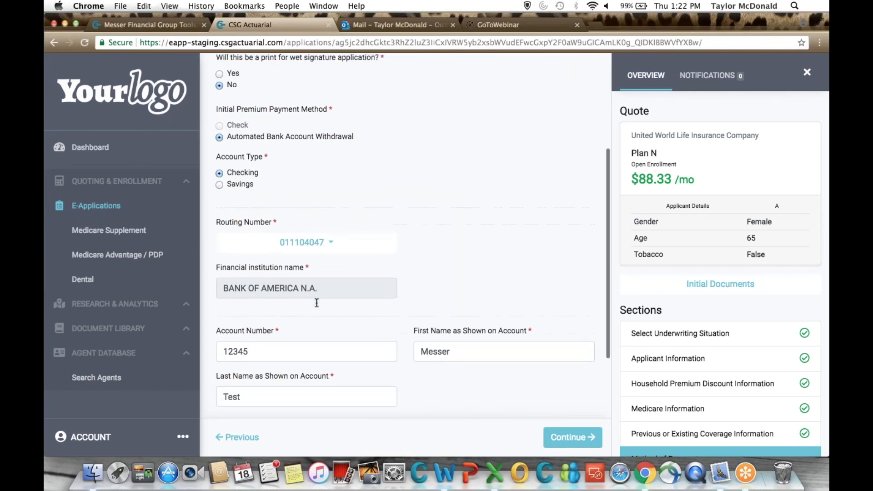
scroll(317, 303, down, 3)
scroll(388, 314, down, 1)
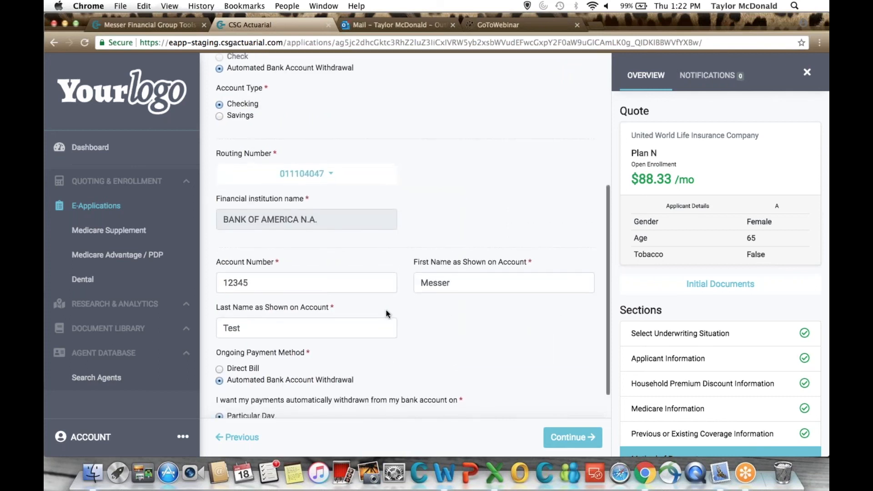
scroll(387, 314, down, 4)
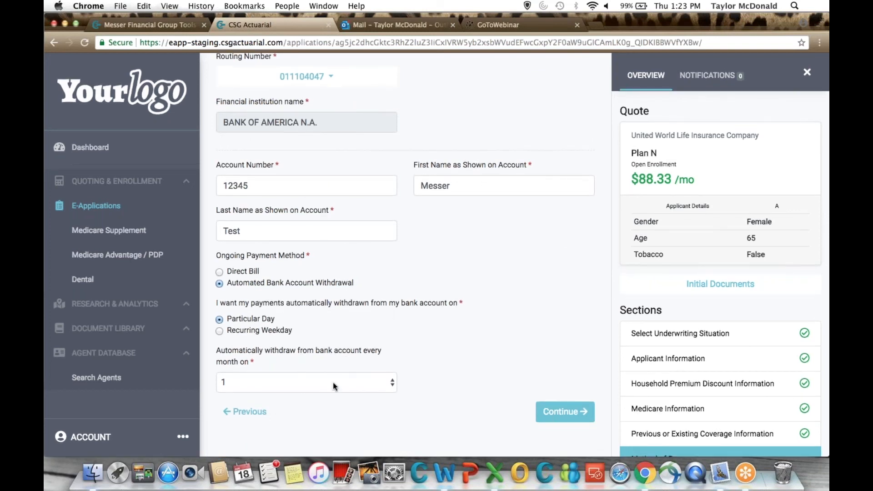
scroll(646, 372, down, 4)
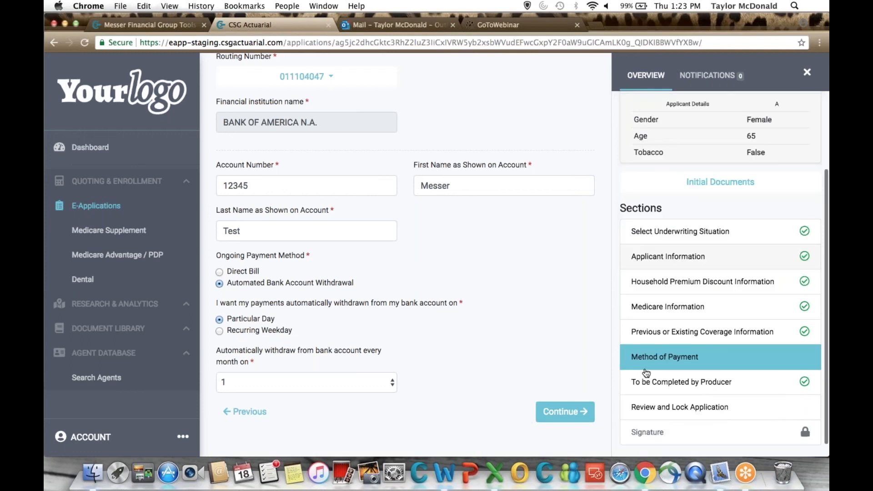
scroll(647, 373, down, 1)
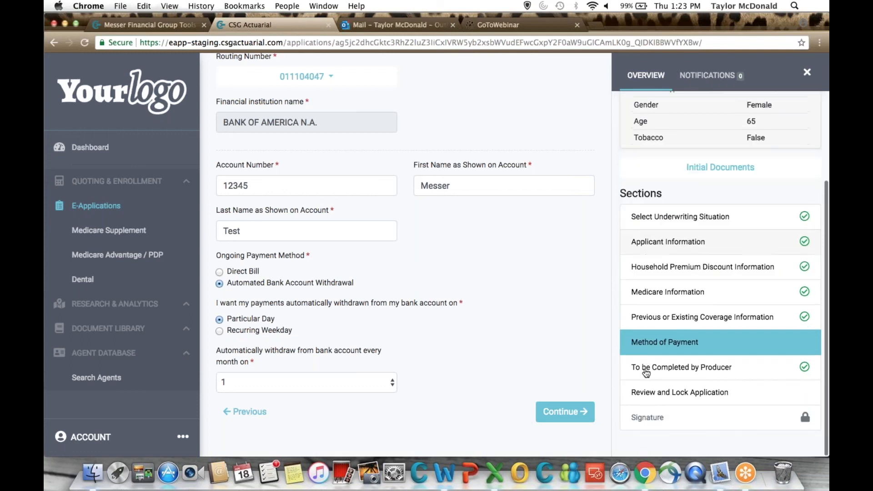
click(562, 414)
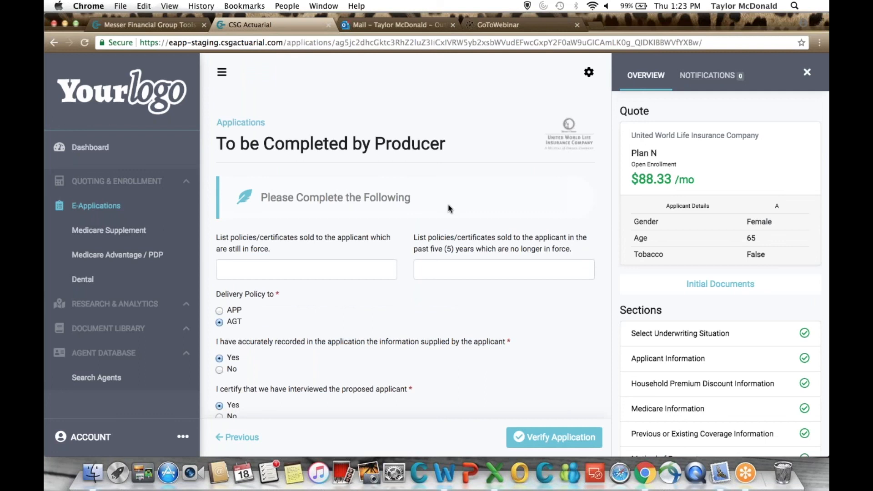
Examine the producer section's policies sold, policy delivery, certification answers, Notes to Underwriting and document upload area.
scroll(448, 208, down, 3)
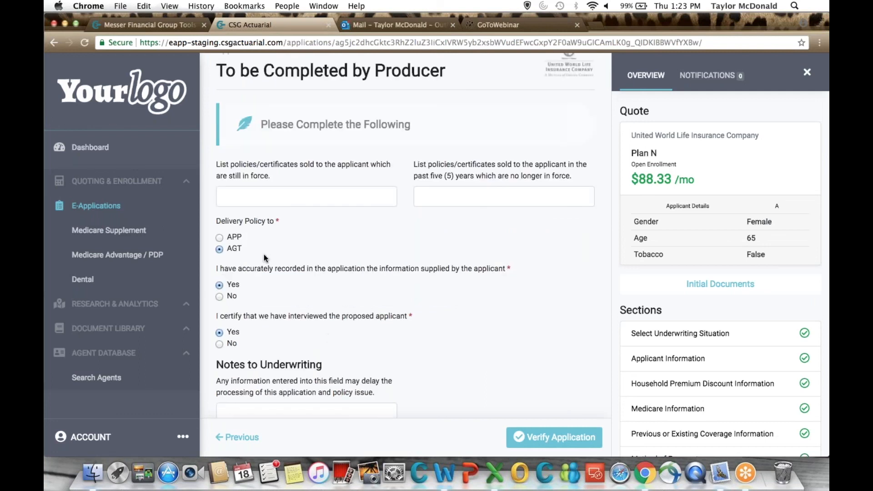
scroll(261, 318, down, 1)
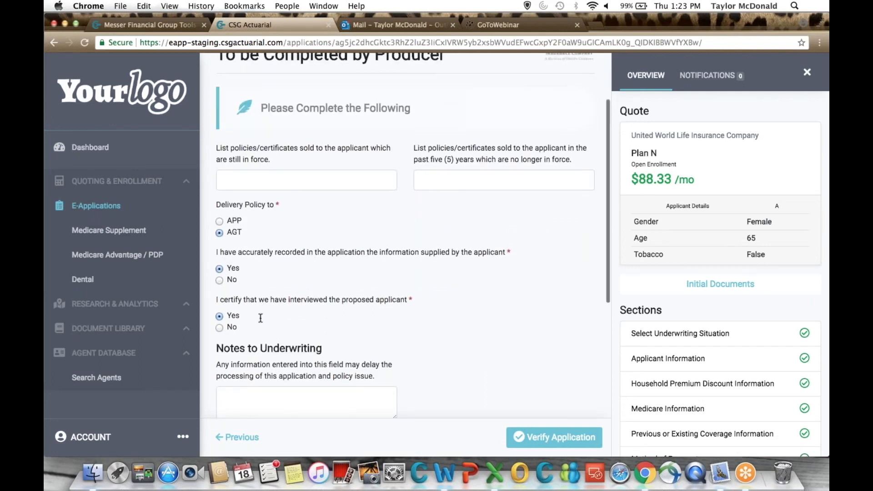
scroll(261, 318, down, 3)
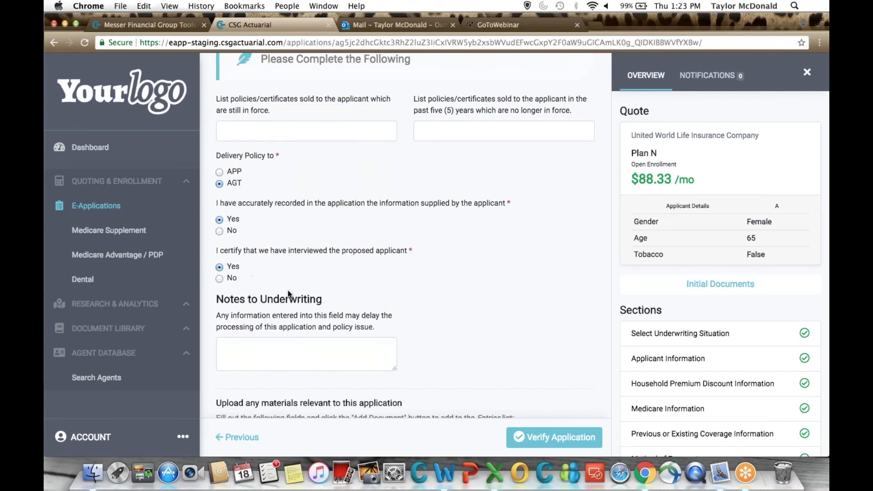
scroll(287, 293, down, 7)
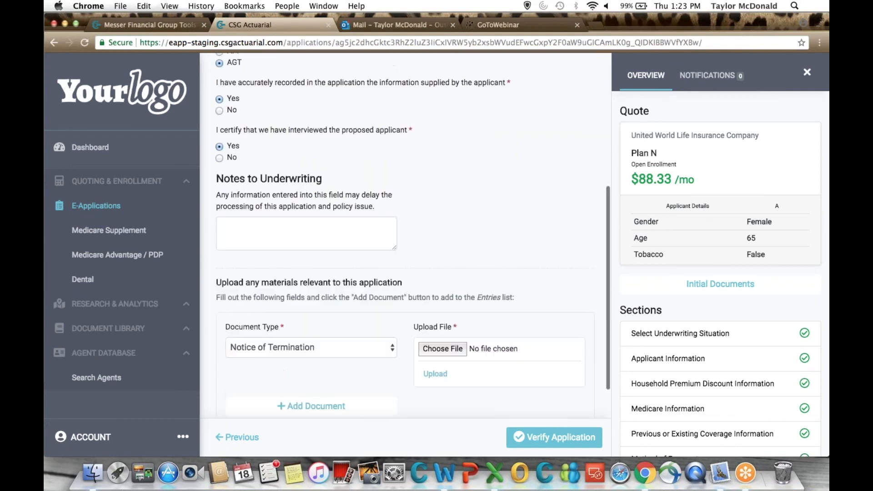
scroll(405, 254, down, 2)
scroll(288, 193, down, 1)
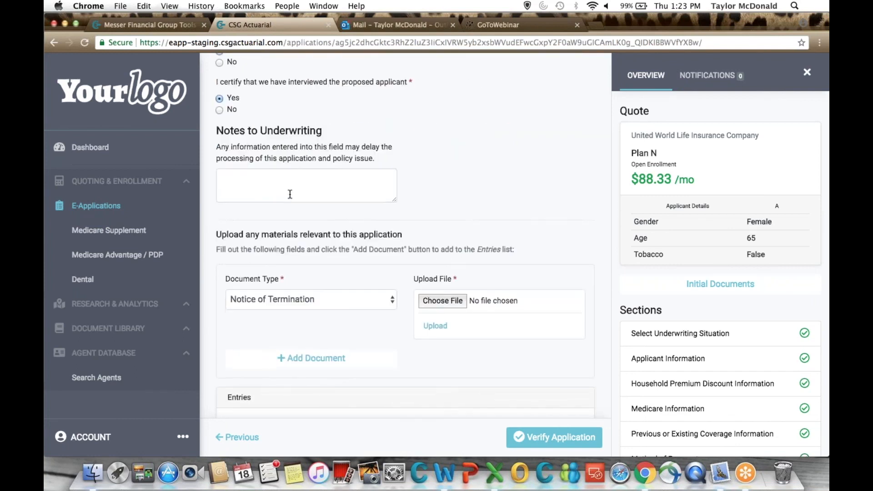
scroll(290, 270, down, 1)
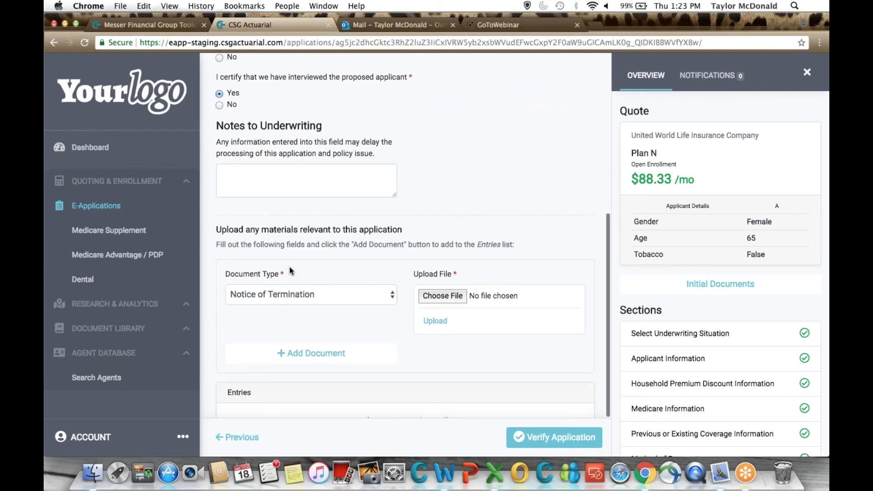
Check the document type choices for uploads, keep Notice of Termination selected, and verify the application.
scroll(289, 267, down, 3)
click(300, 246)
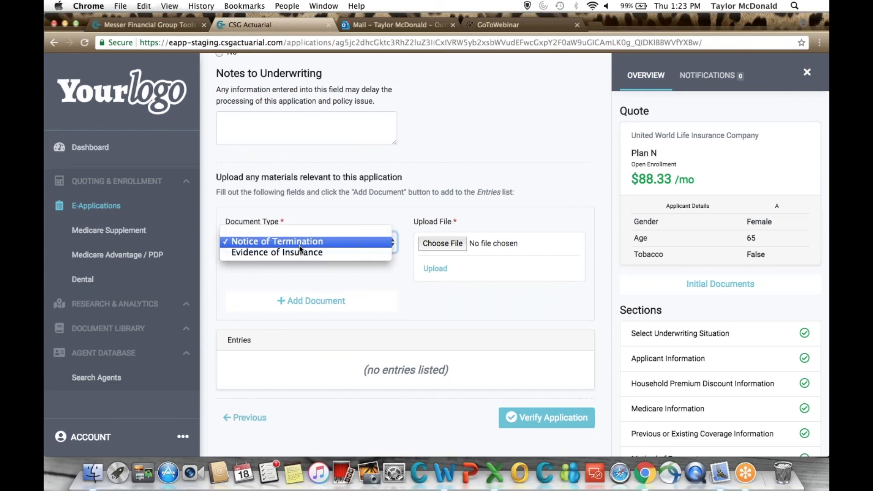
click(373, 217)
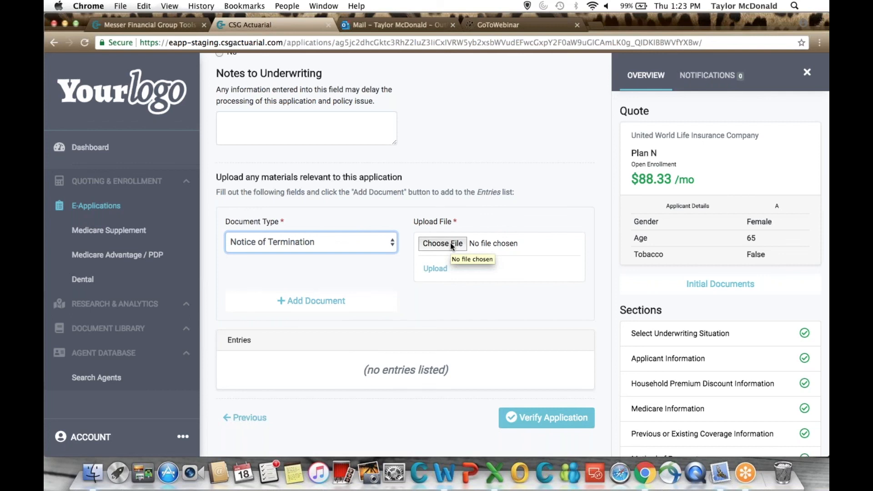
click(510, 313)
scroll(535, 310, down, 1)
click(548, 415)
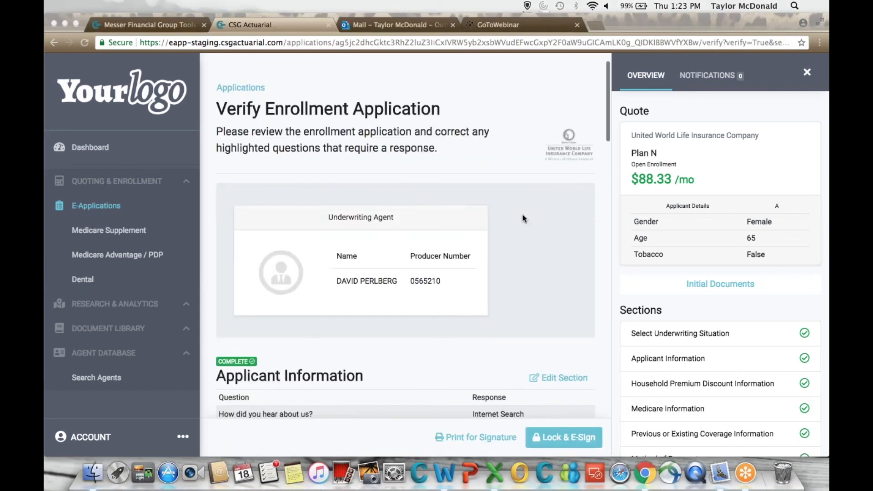
Review the underwriting agent, Applicant Information and Household Premium Discount Information responses on the verification page.
scroll(230, 246, down, 5)
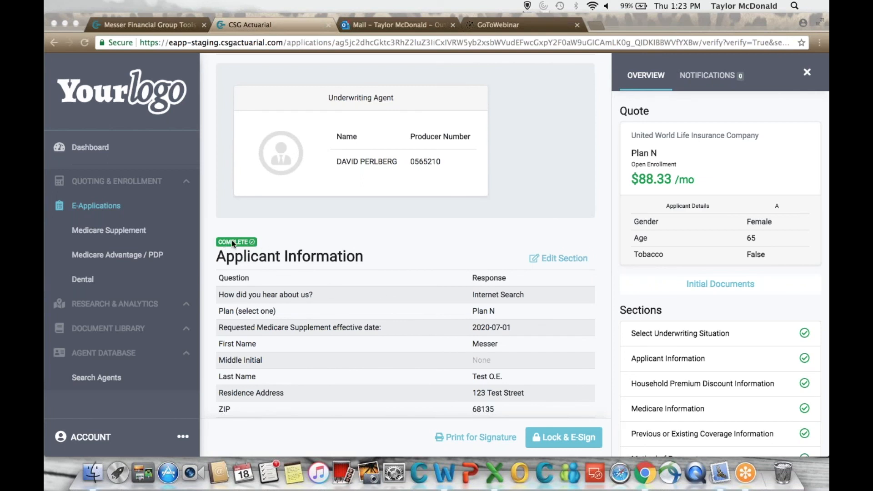
scroll(278, 241, down, 5)
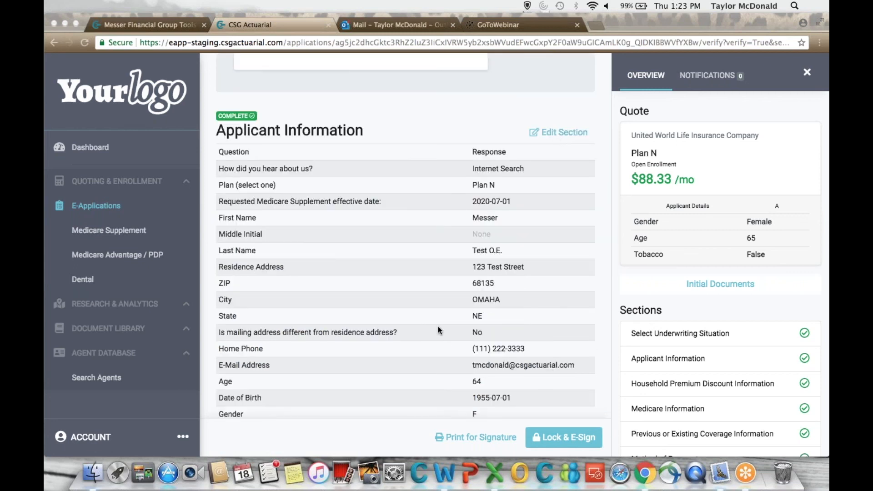
scroll(438, 327, down, 3)
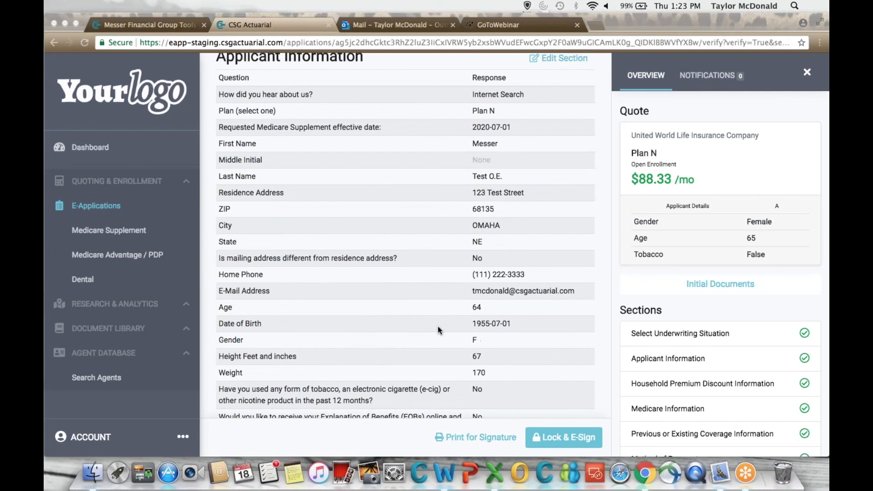
scroll(438, 326, up, 2)
scroll(438, 327, down, 8)
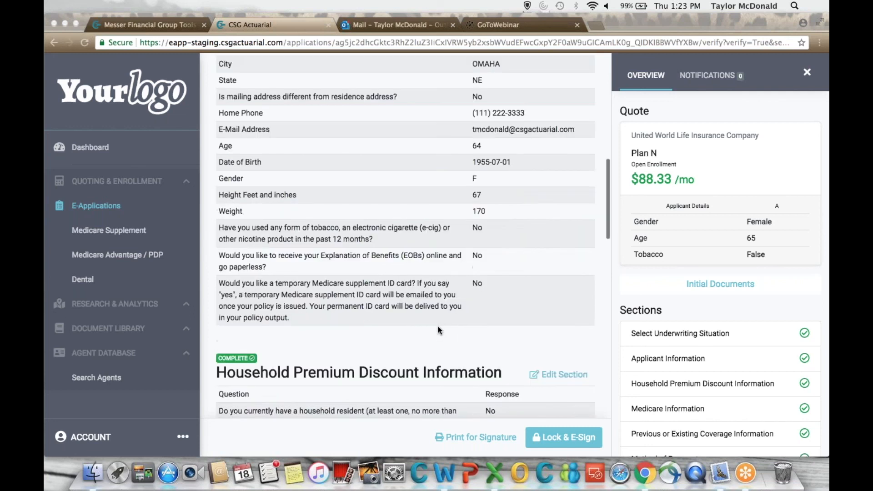
scroll(416, 272, down, 6)
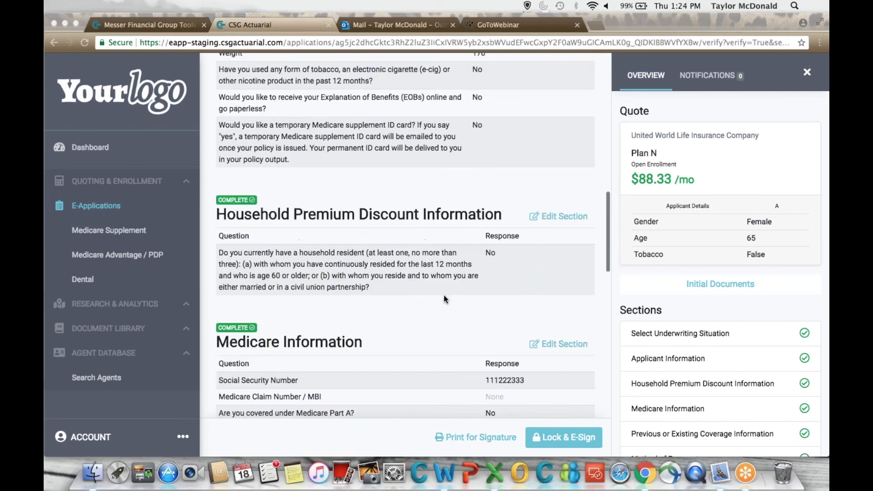
Review the Medicare, existing coverage, payment and producer responses, and lock the application for e-signing.
scroll(444, 299, down, 4)
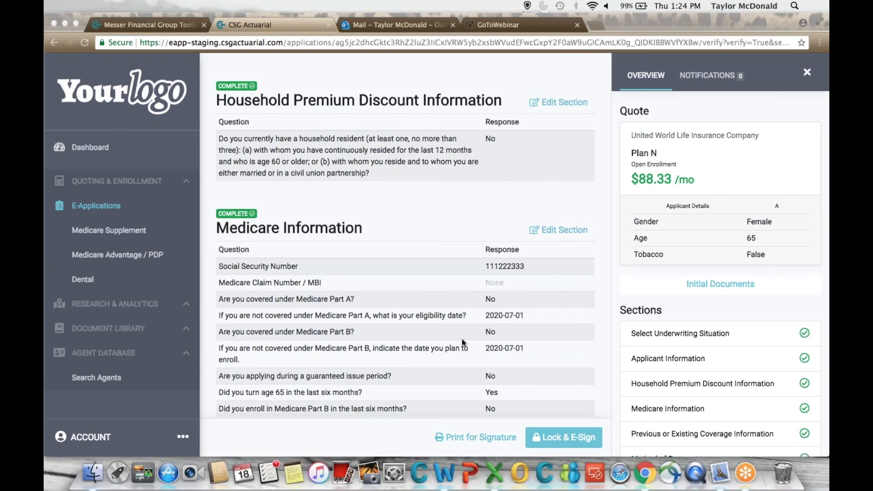
scroll(464, 343, down, 1)
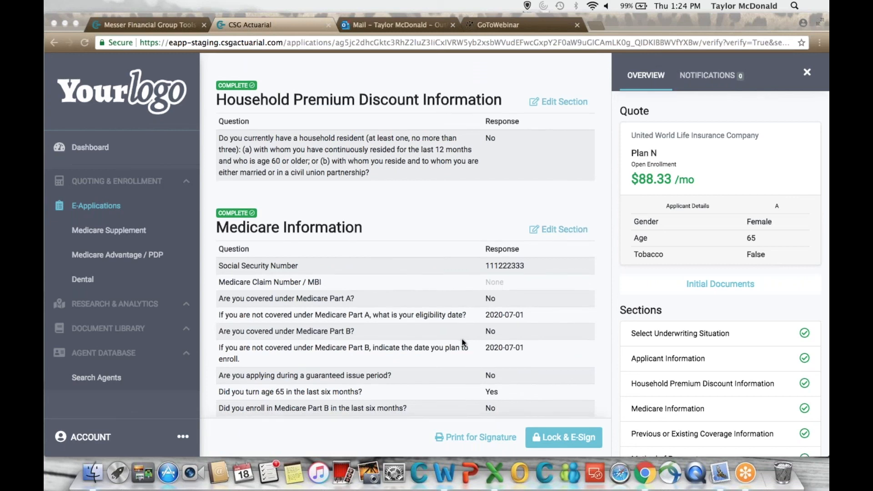
scroll(463, 343, down, 10)
scroll(463, 342, down, 3)
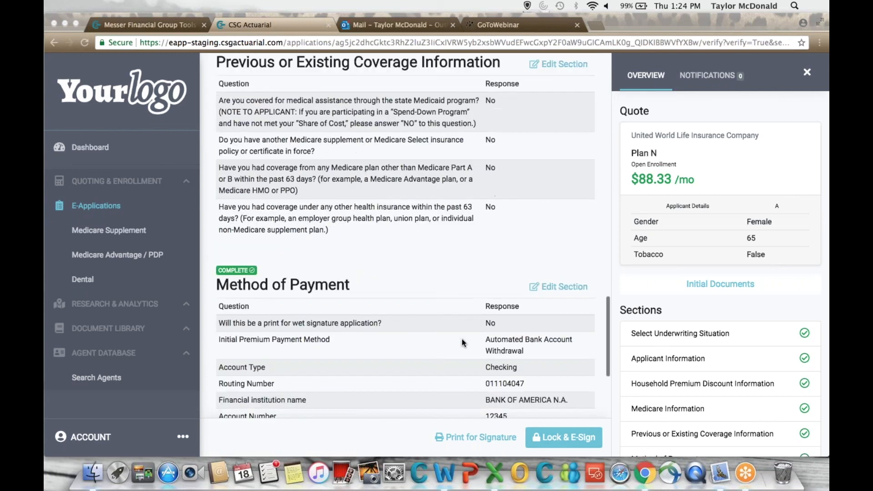
scroll(463, 343, down, 3)
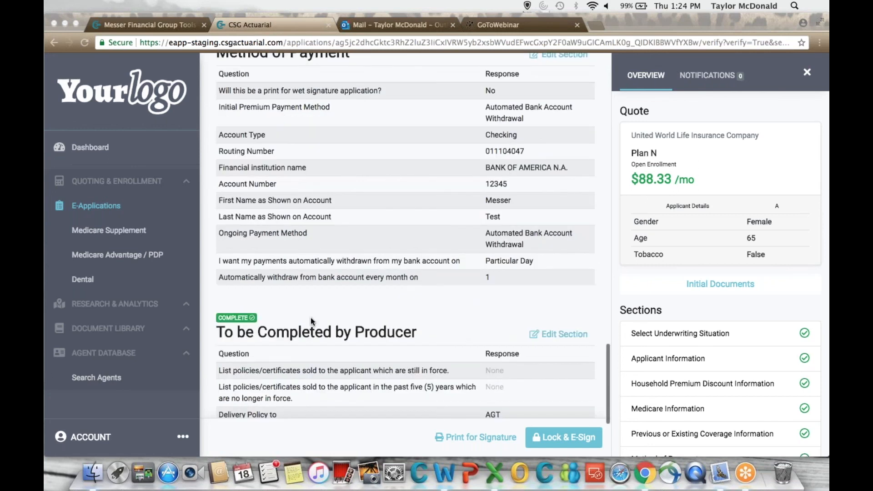
scroll(311, 318, down, 3)
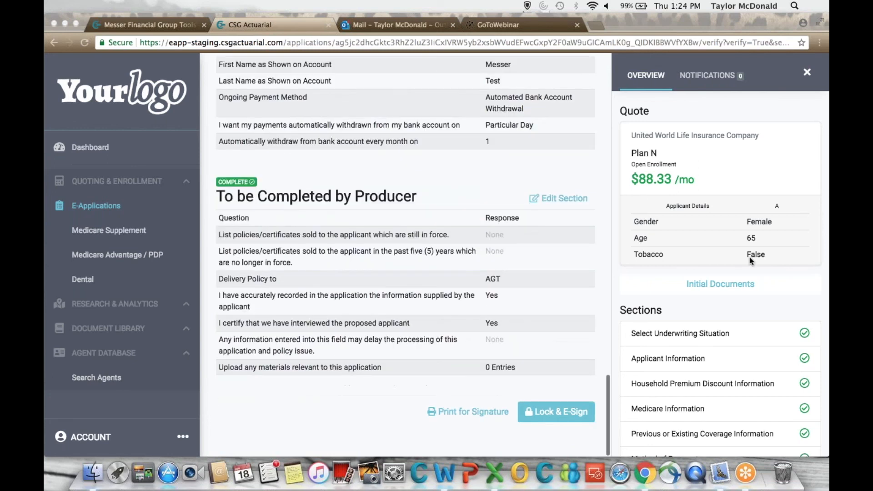
click(506, 432)
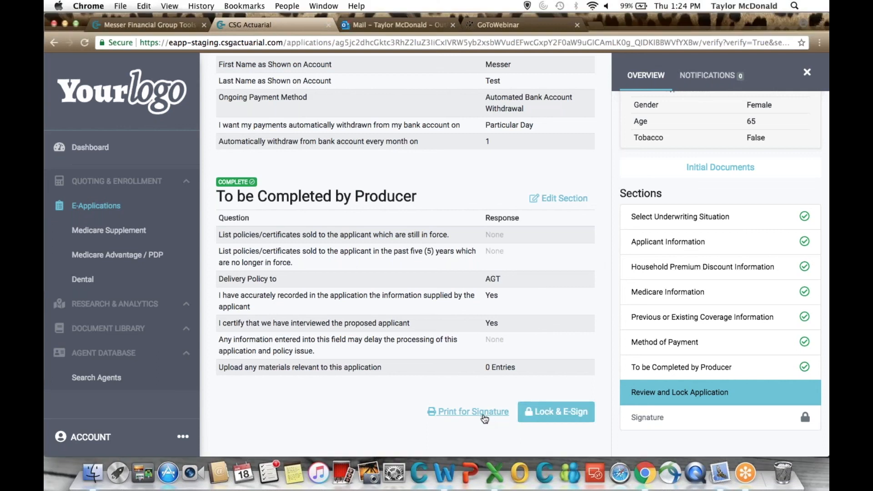
click(567, 420)
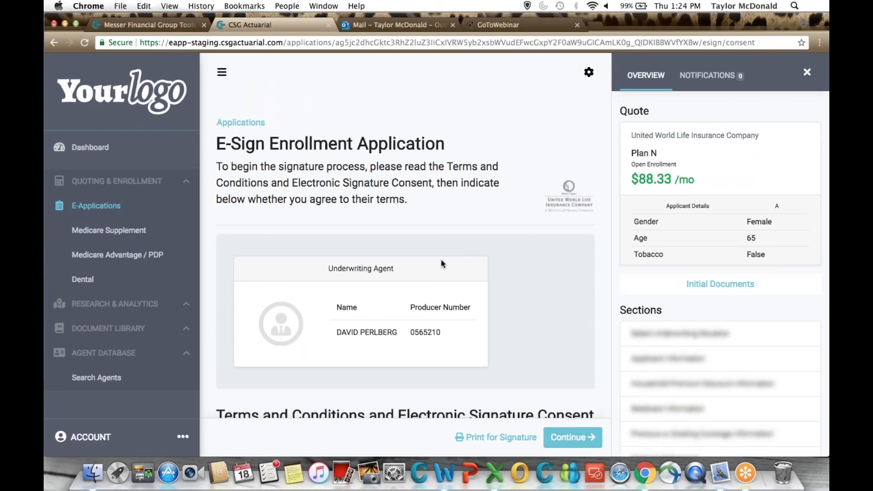
Read through the Terms and Conditions and Electronic Signature Consent, agree for the applicant, and continue to the Statement of Signature.
scroll(441, 264, down, 5)
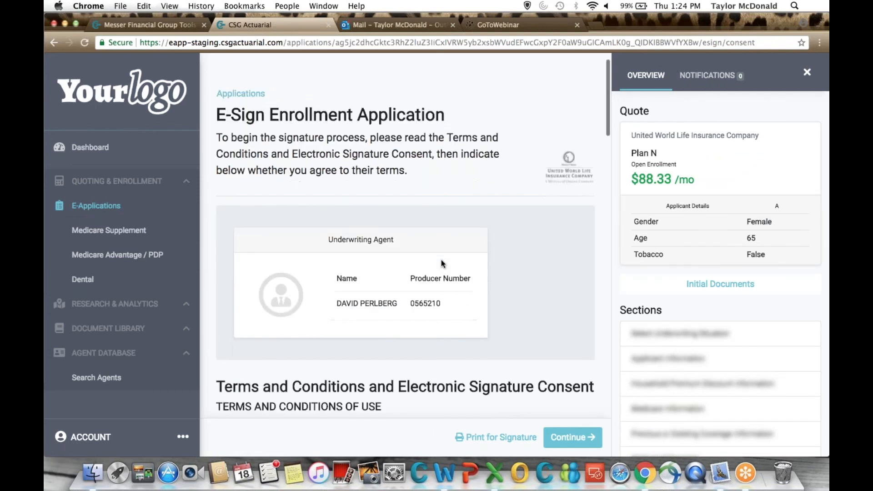
scroll(442, 263, down, 5)
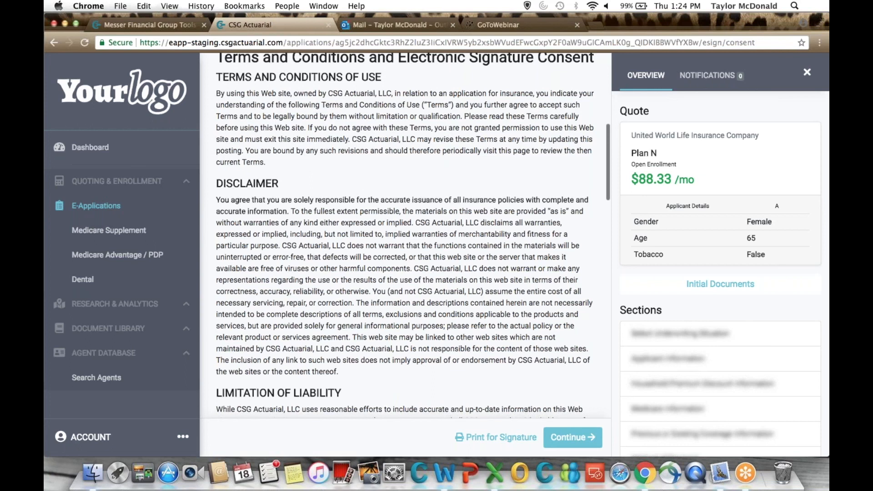
scroll(441, 263, up, 7)
scroll(405, 263, down, 1)
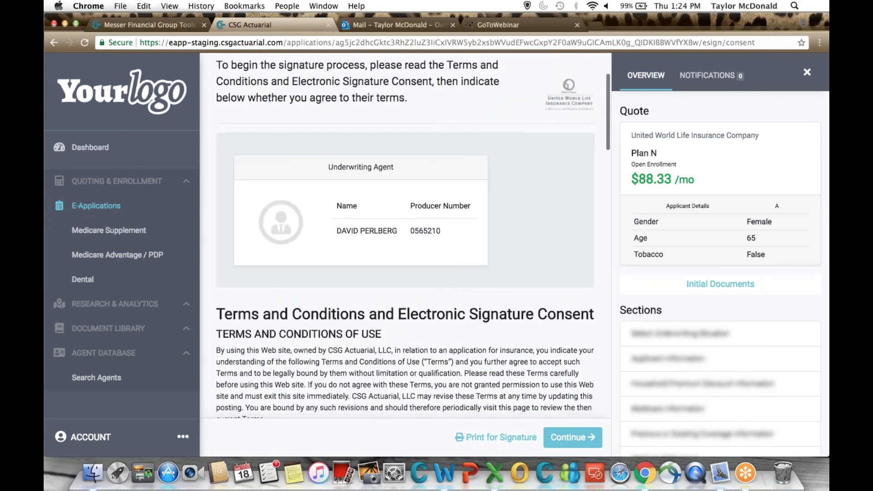
scroll(405, 263, down, 10)
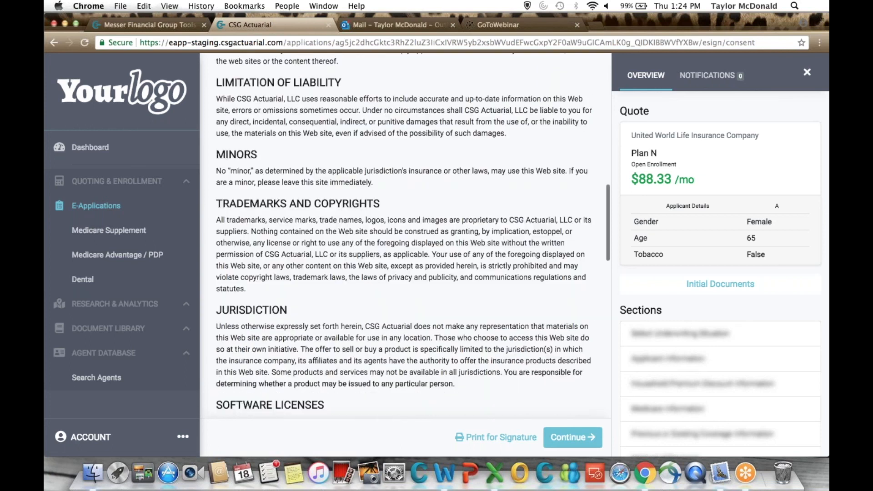
scroll(405, 262, down, 15)
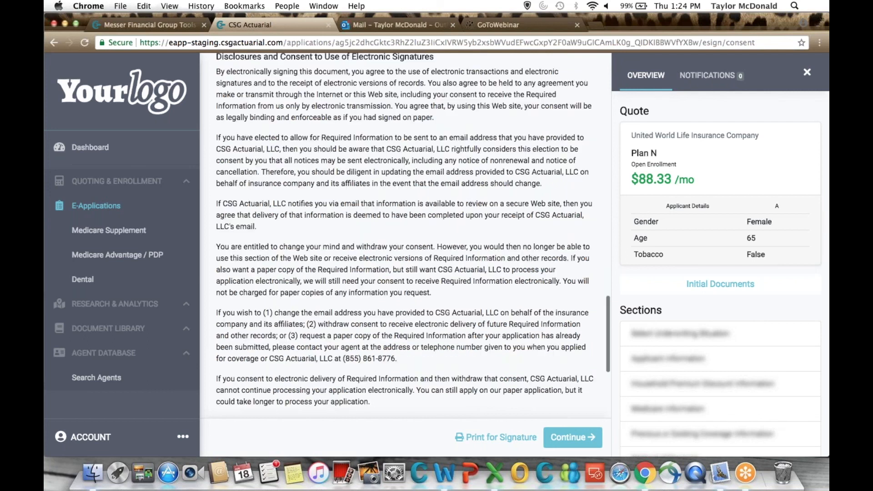
scroll(404, 263, down, 10)
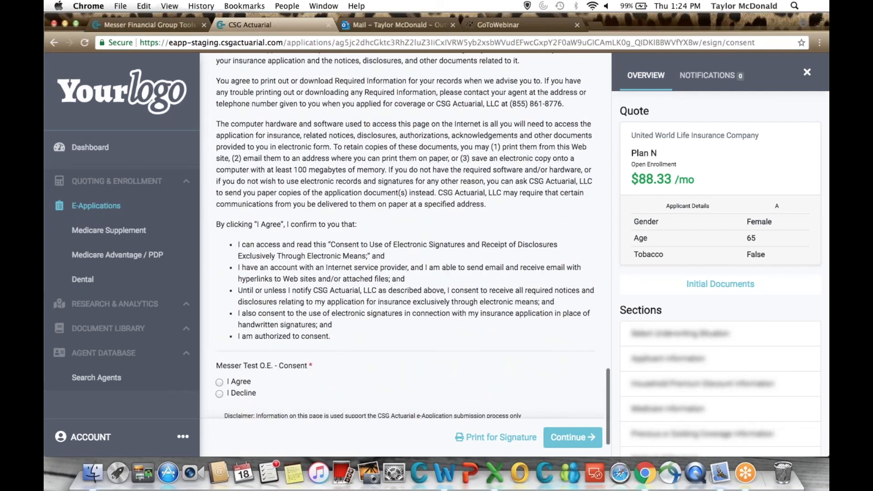
click(219, 382)
scroll(311, 372, down, 2)
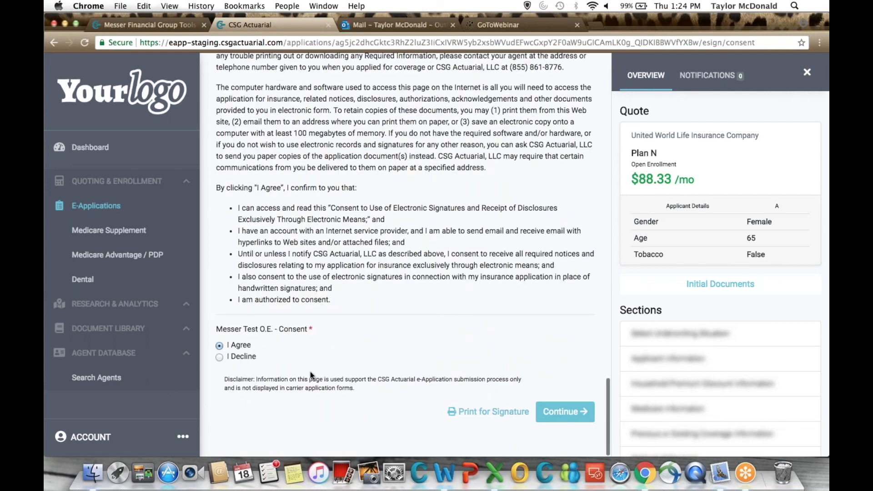
click(564, 412)
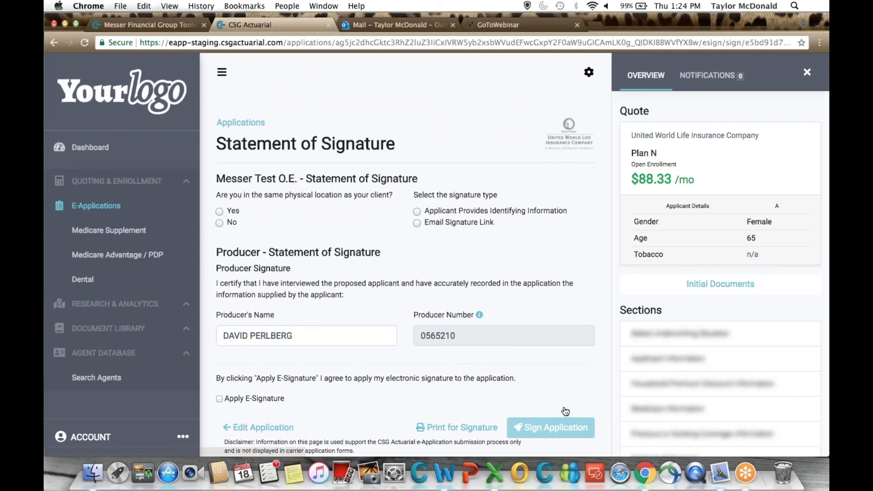
Answer Yes to being in the client's physical location, and review the required documents and applicant signature fields.
click(220, 211)
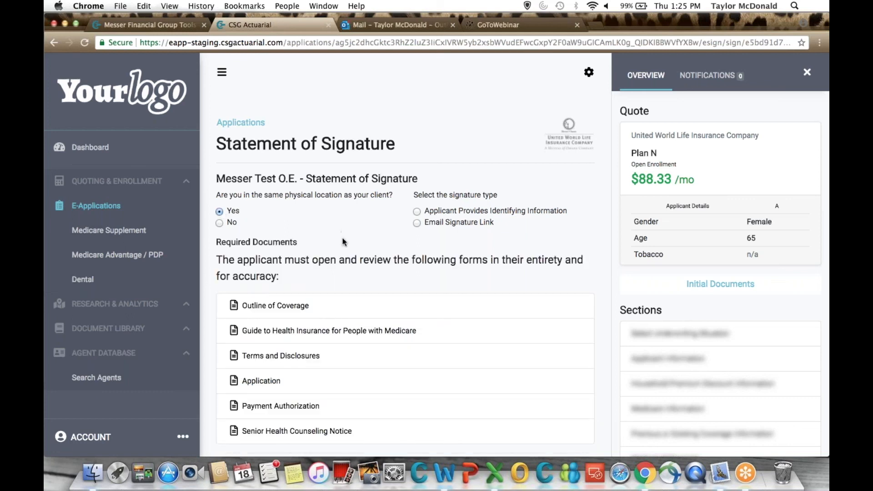
scroll(344, 242, down, 4)
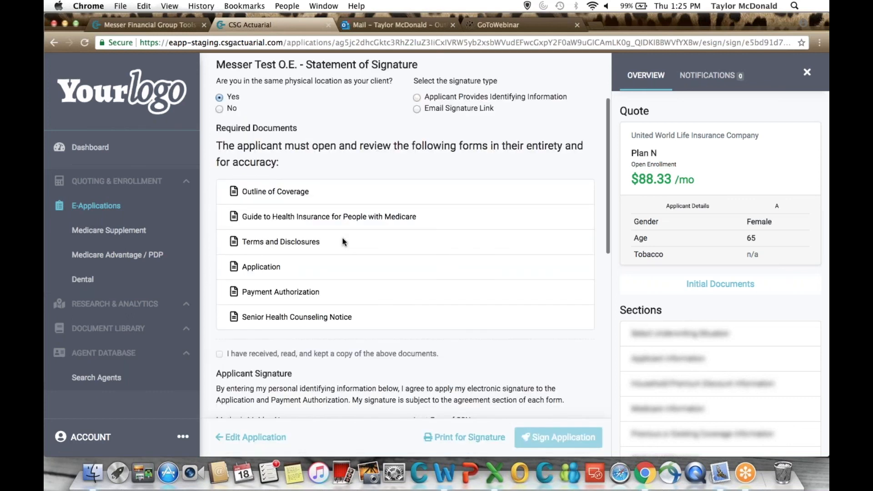
scroll(344, 242, down, 2)
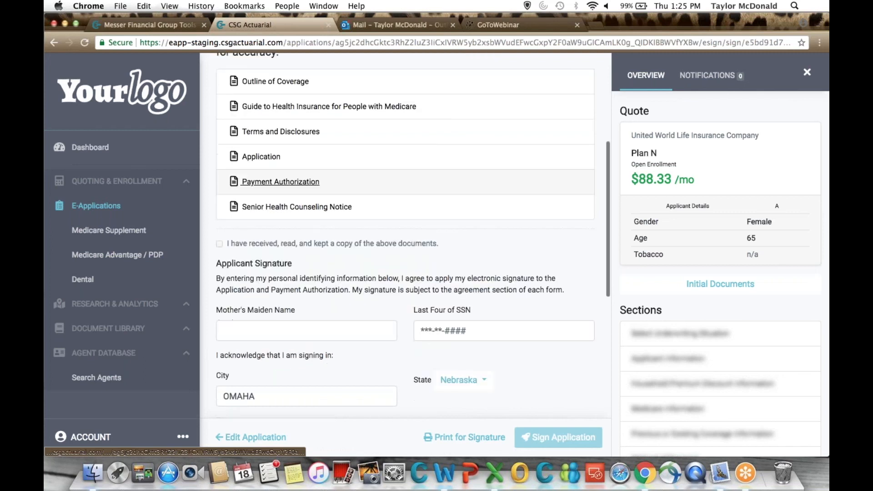
click(256, 332)
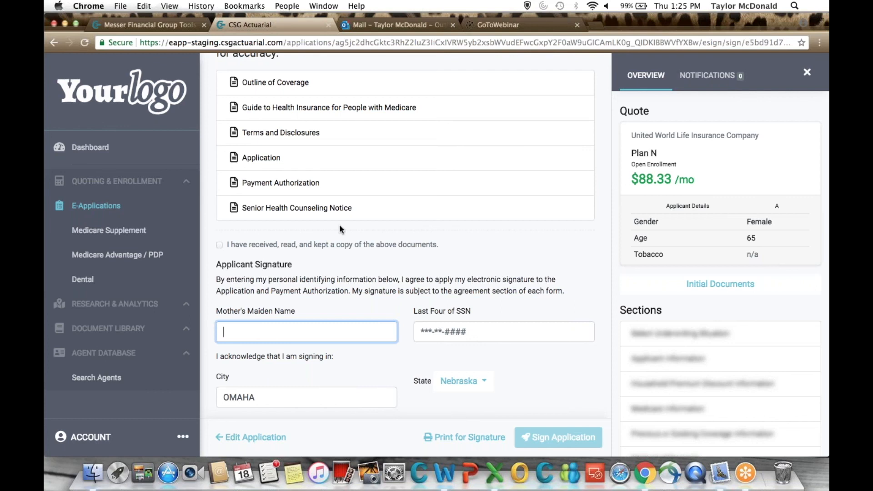
scroll(339, 225, up, 3)
scroll(340, 229, up, 4)
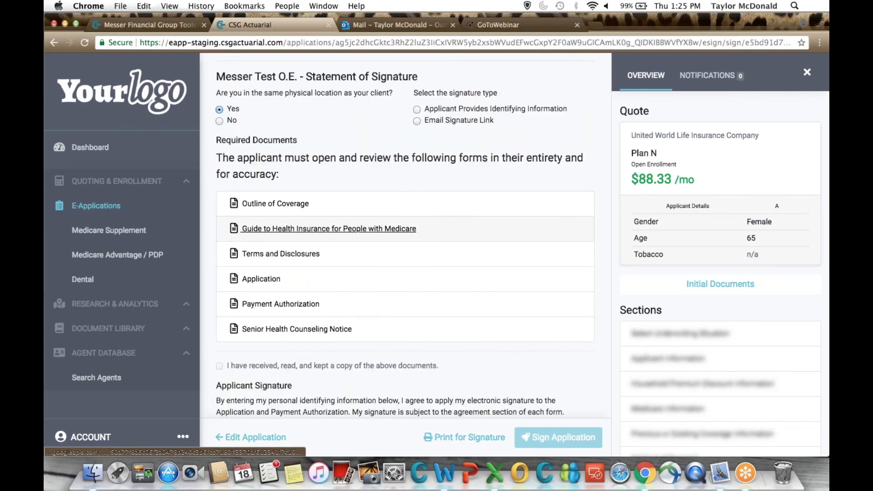
scroll(329, 235, up, 2)
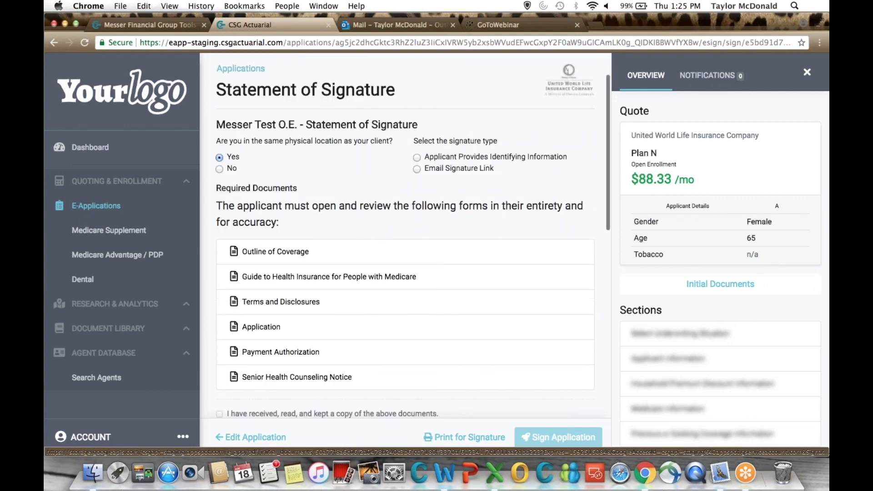
scroll(264, 163, up, 3)
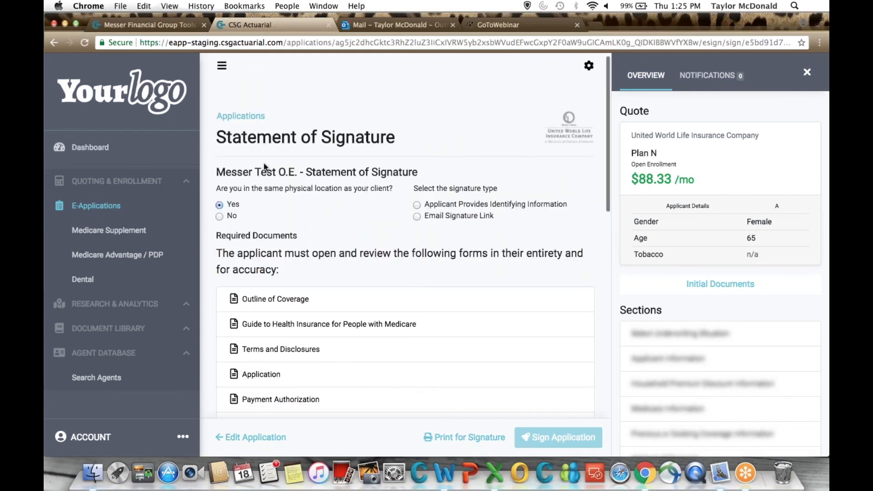
Answer No to being in the client's location, choose Email Signature Link, and review the applicant and producer signature sections.
click(220, 224)
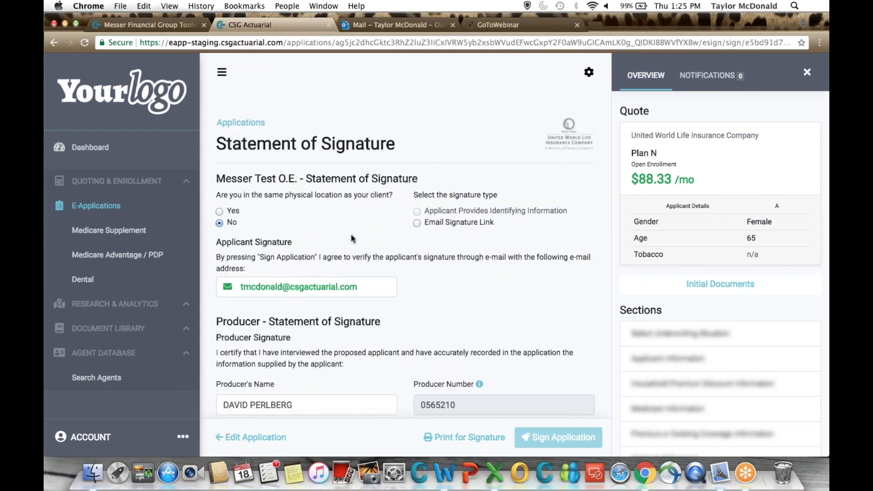
click(417, 224)
scroll(360, 316, down, 3)
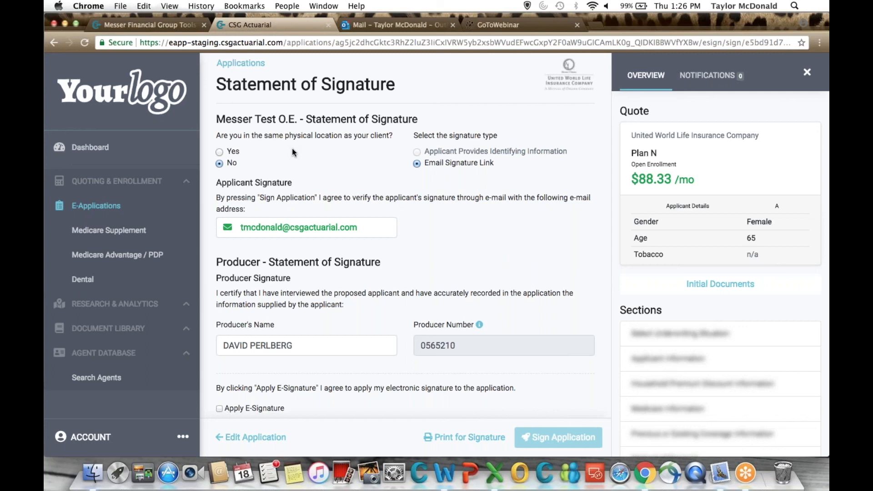
scroll(371, 283, down, 3)
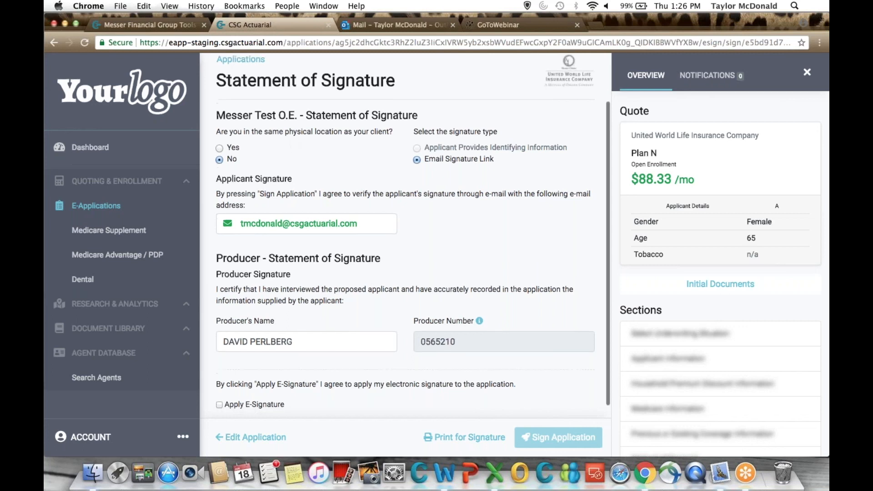
scroll(405, 255, up, 1)
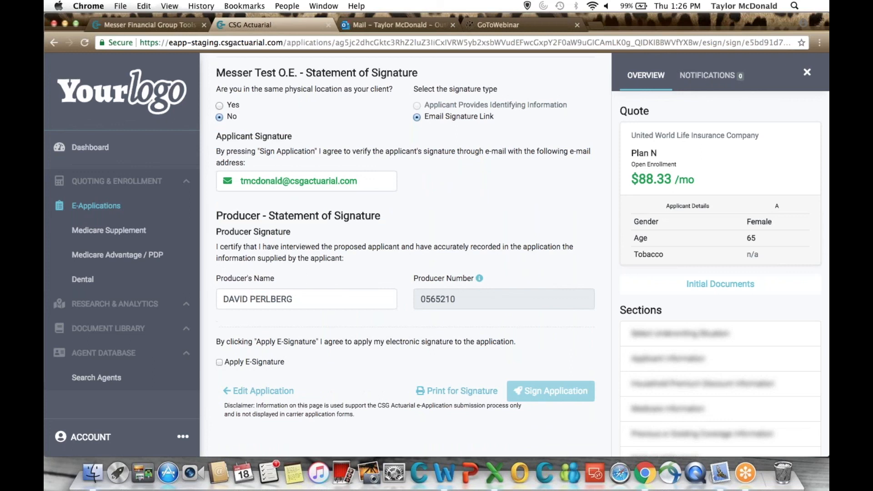
scroll(405, 255, up, 5)
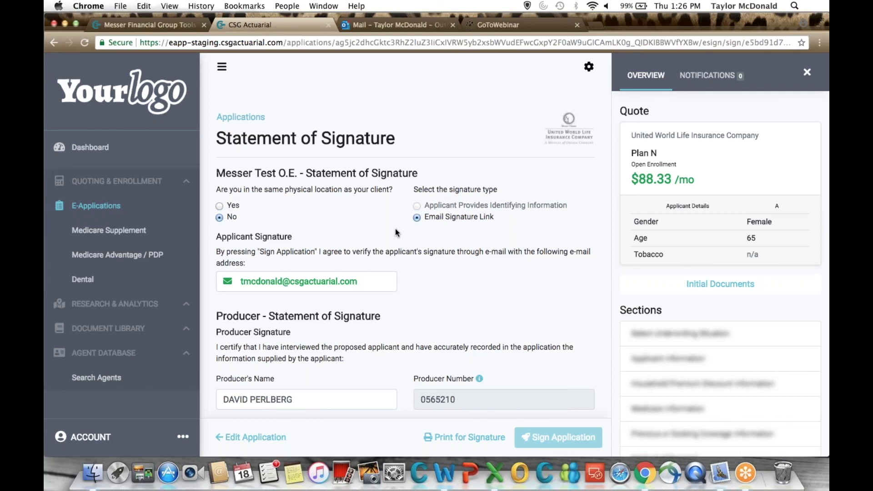
Set the same-location answer to Yes and the signature type to Applicant Provides Identifying Information.
scroll(228, 160, down, 2)
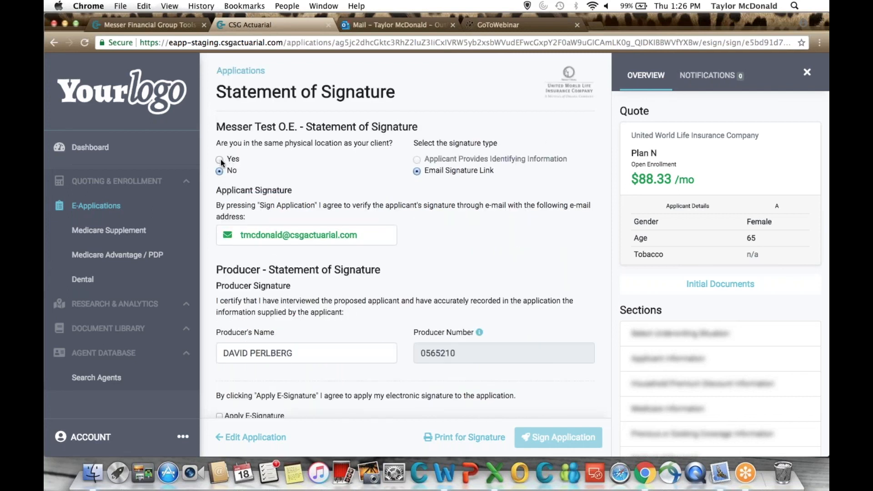
click(220, 159)
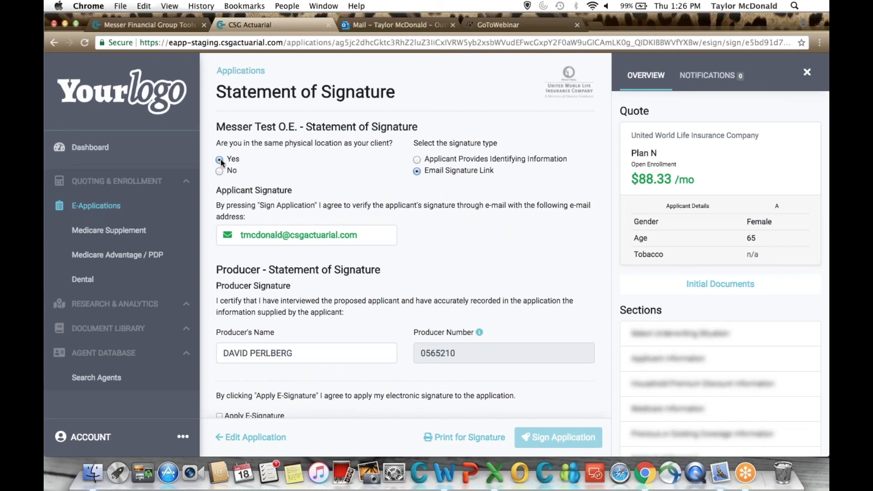
click(427, 161)
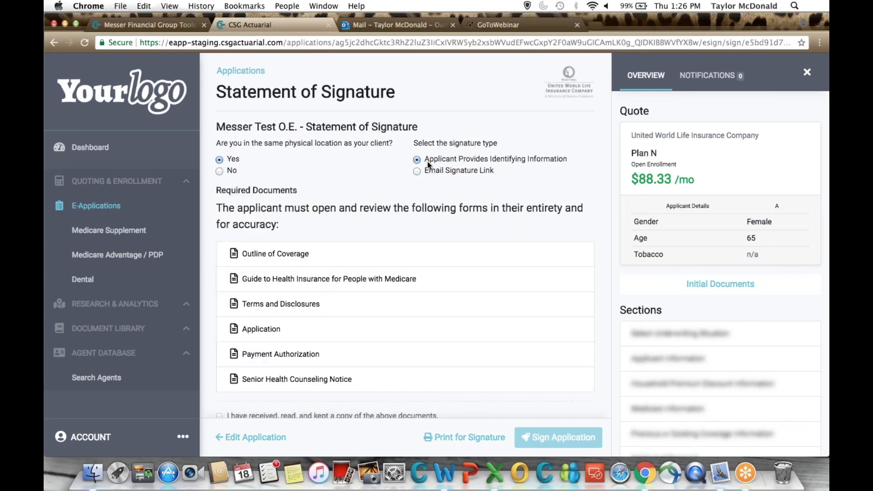
Open all six required documents from Outline of Coverage to Senior Health Counseling Notice and confirm they were received, read, and kept.
scroll(444, 263, down, 5)
scroll(269, 176, up, 3)
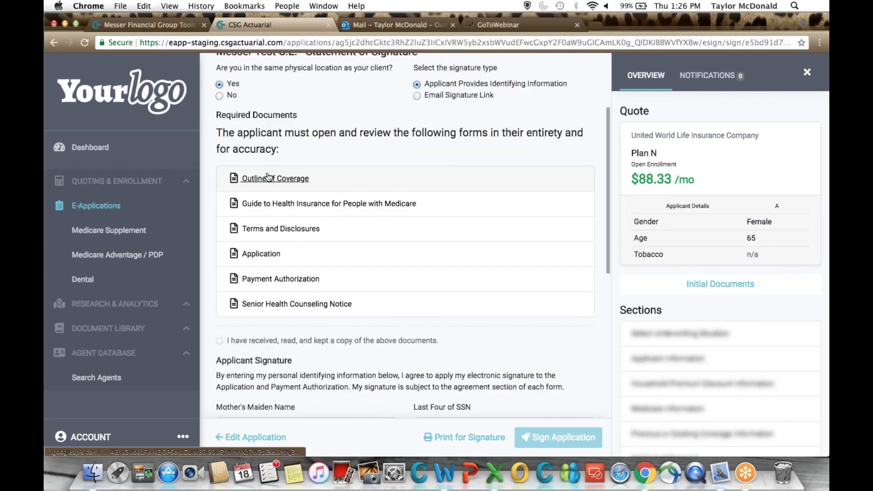
click(268, 178)
click(272, 204)
click(271, 228)
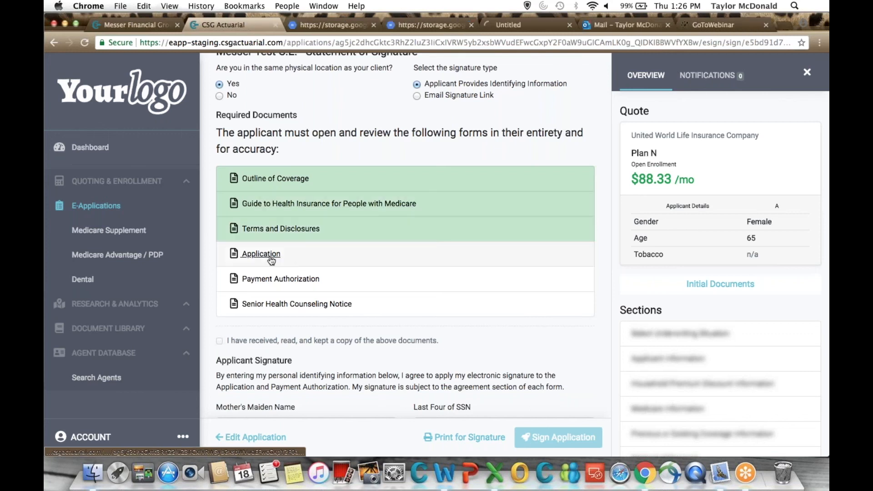
click(272, 255)
click(274, 278)
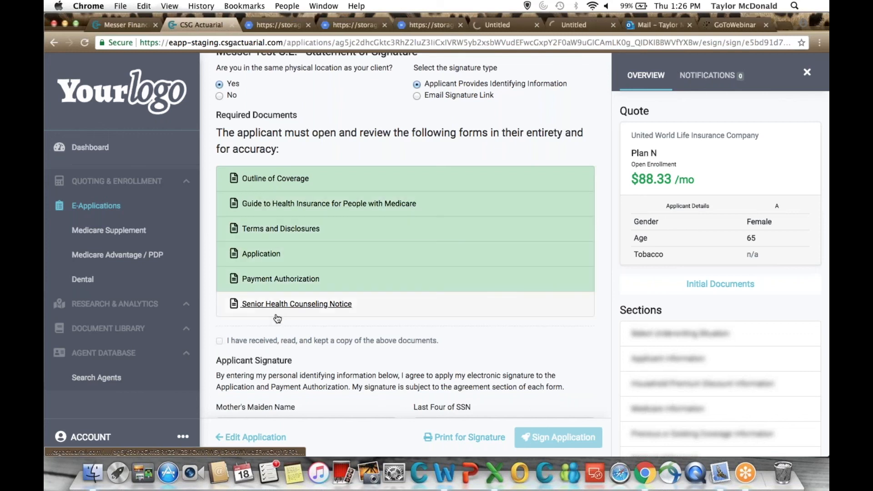
click(276, 314)
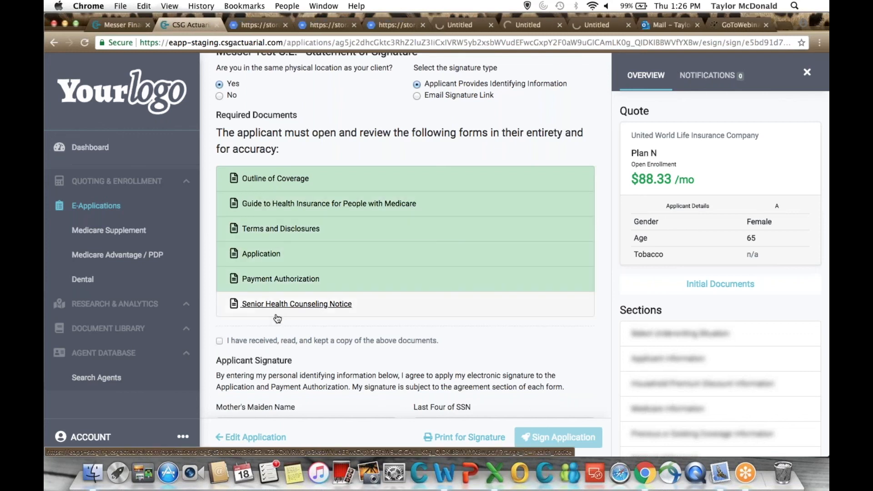
scroll(221, 260, down, 4)
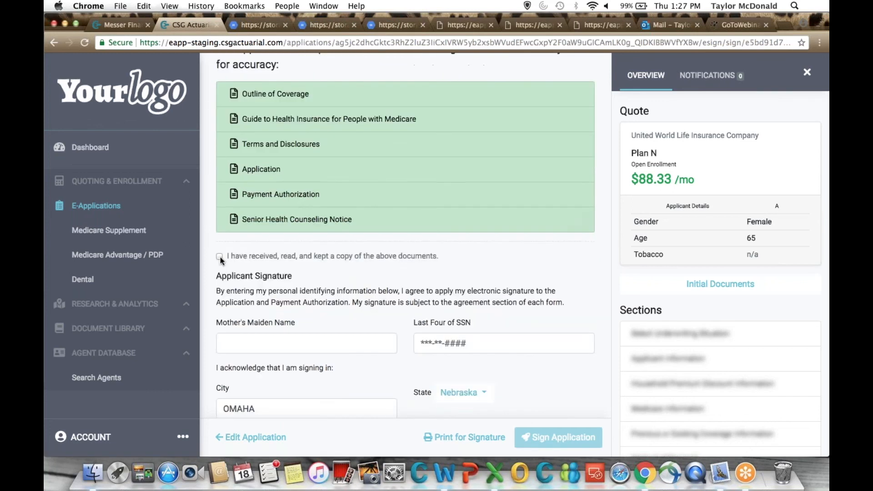
click(219, 257)
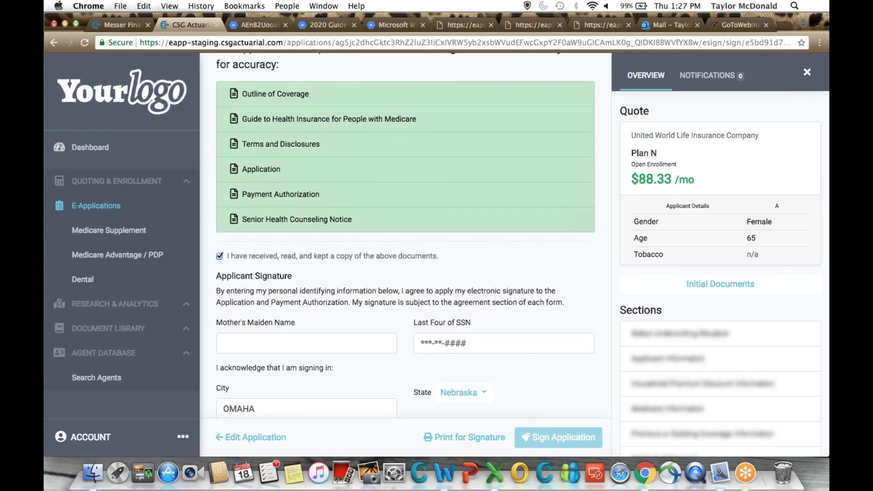
Fill in the applicant's mother's maiden name and the last four digits of the SSN in the Applicant Signature section.
scroll(220, 260, down, 1)
scroll(405, 237, down, 3)
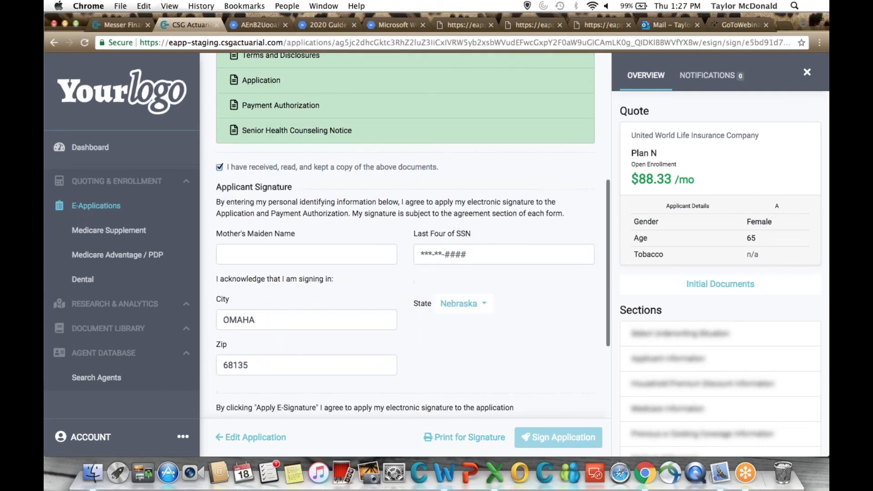
scroll(368, 219, down, 2)
click(368, 219)
text(Wilson)
click(459, 211)
text(1234)
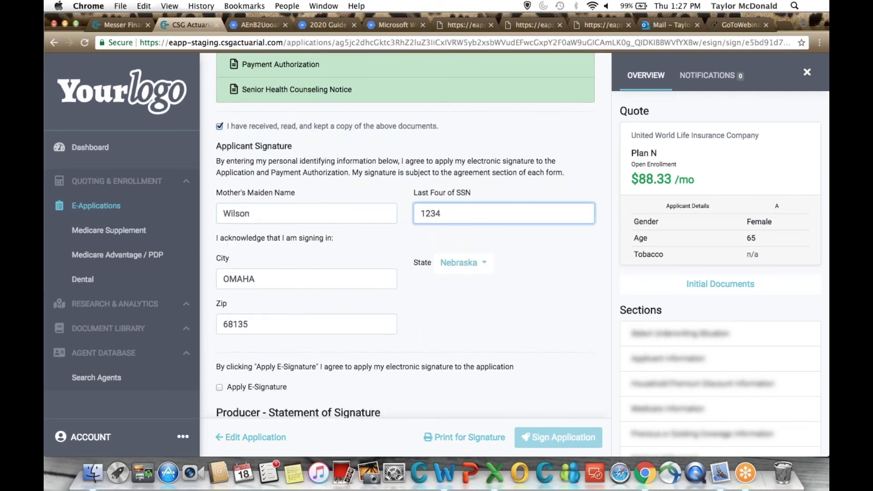
Apply the e-signature for both the applicant and the producer, and sign the application.
scroll(405, 236, down, 2)
scroll(228, 300, down, 2)
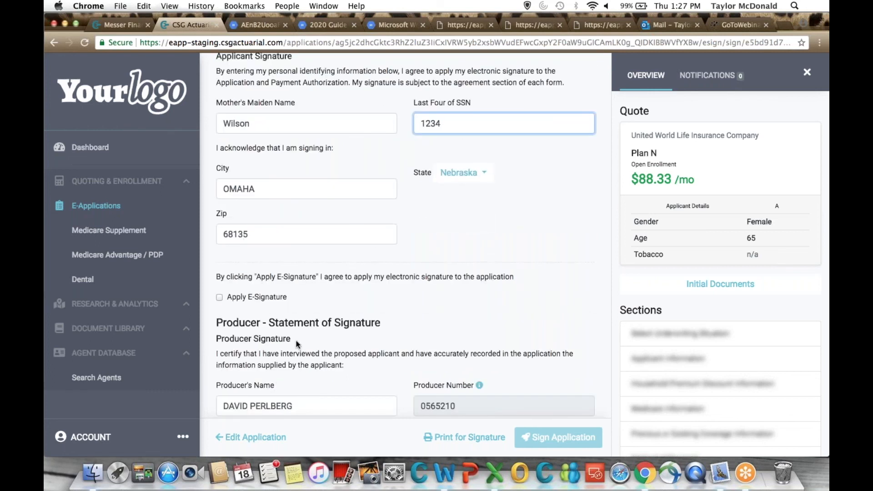
click(219, 298)
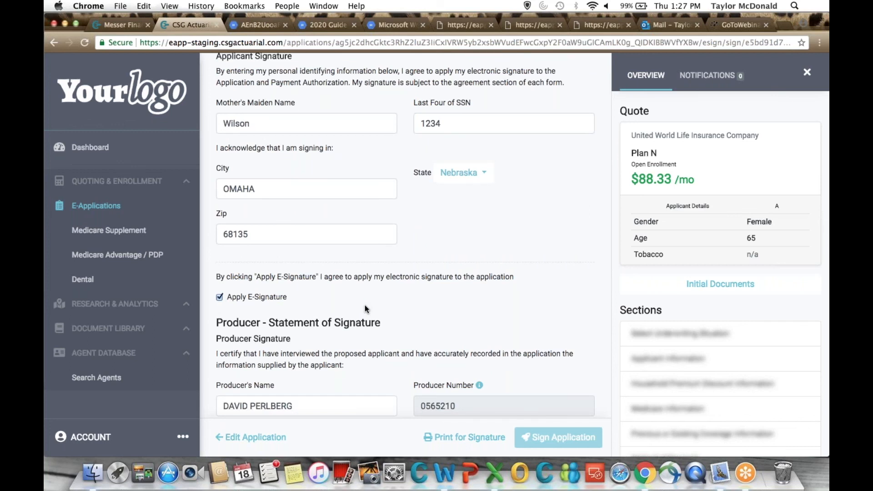
scroll(365, 305, down, 1)
scroll(365, 305, down, 4)
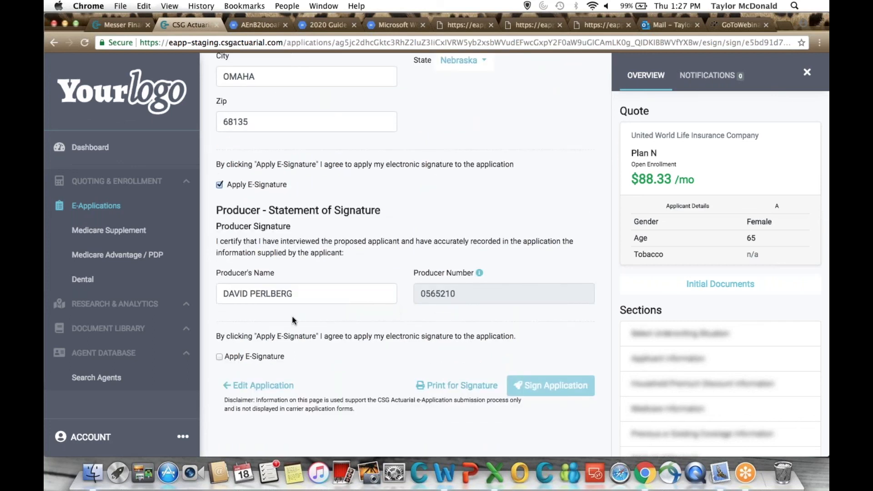
click(217, 358)
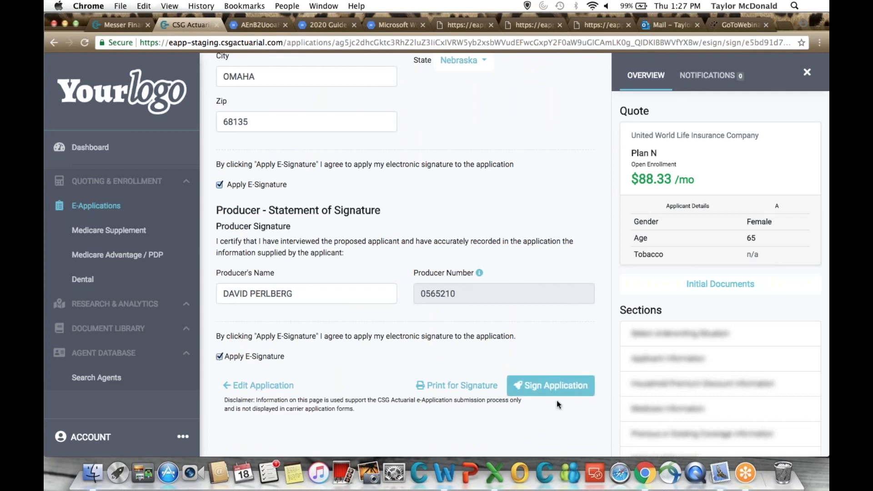
click(555, 391)
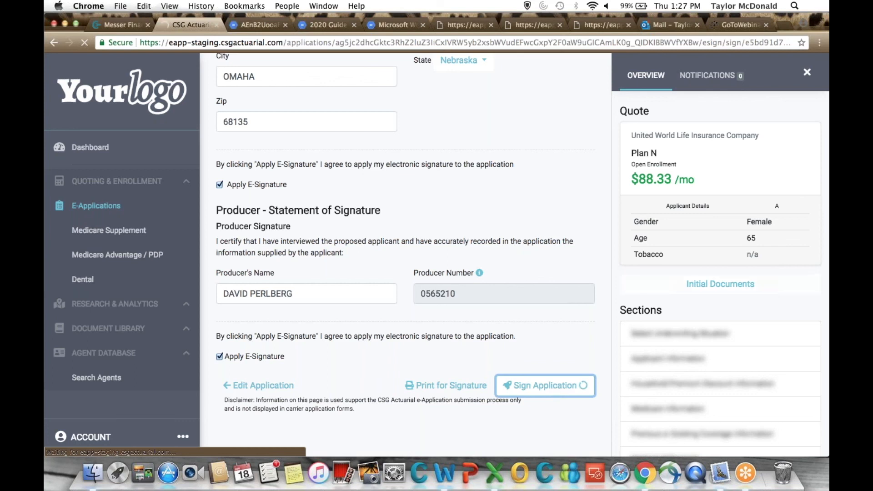
Close the browser tabs of the required documents while staying on the Enrollment Application Status page.
scroll(721, 291, down, 3)
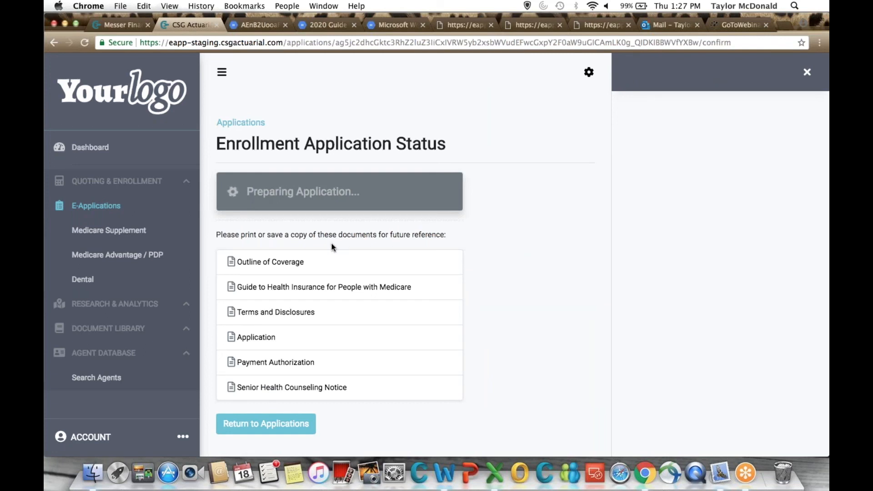
click(285, 25)
click(285, 25)
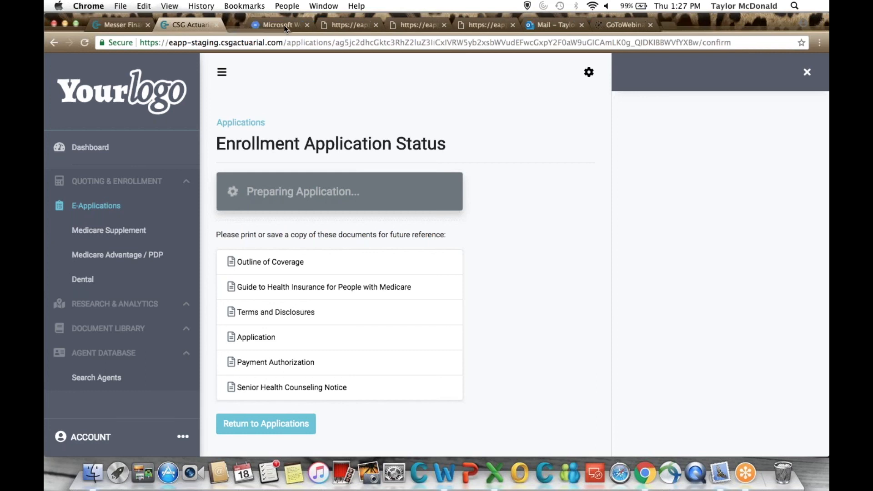
click(284, 25)
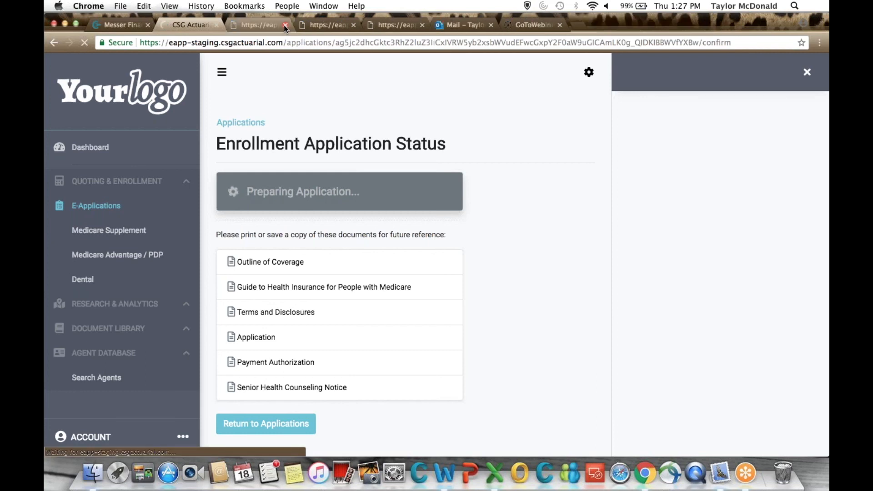
click(285, 25)
click(285, 25)
click(285, 25)
Open the Application document and review its plan, applicant, Medicare, household discount, and existing coverage sections.
click(256, 337)
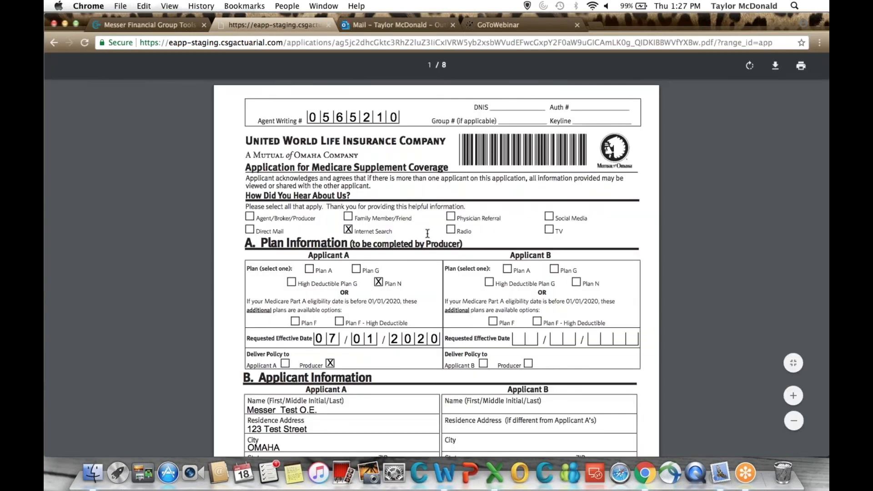
scroll(428, 234, down, 5)
scroll(428, 233, down, 5)
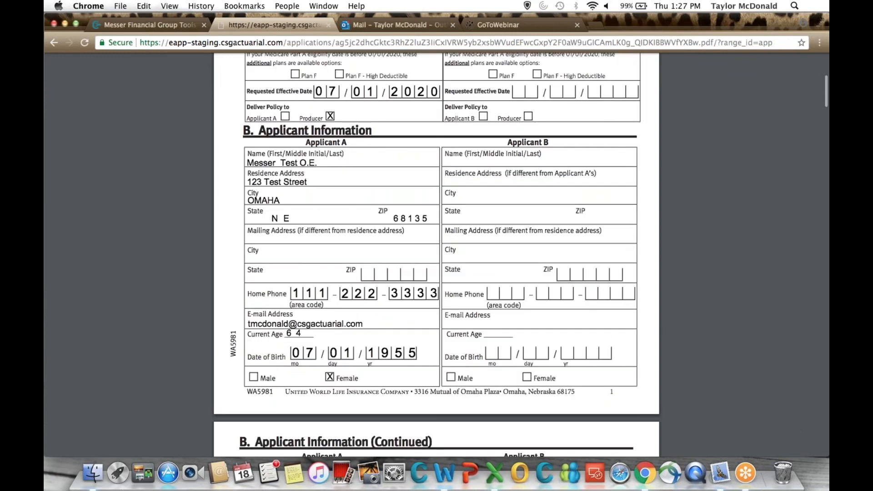
scroll(436, 255, down, 5)
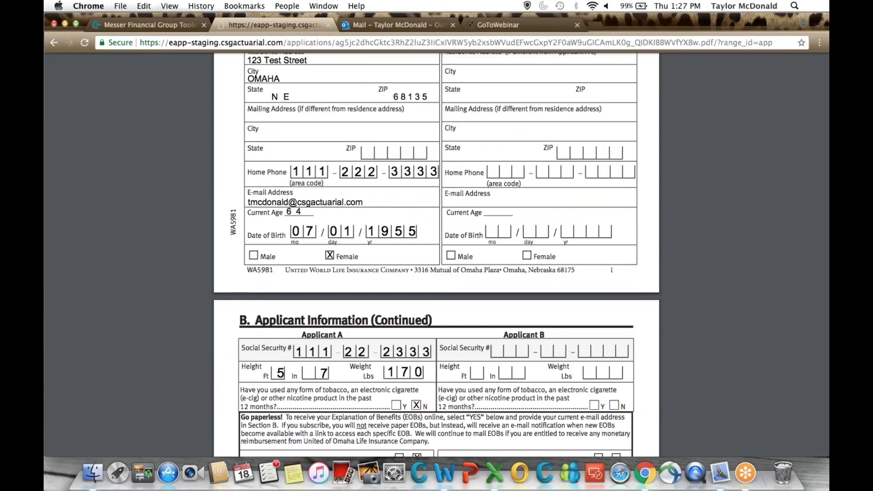
scroll(436, 254, down, 1)
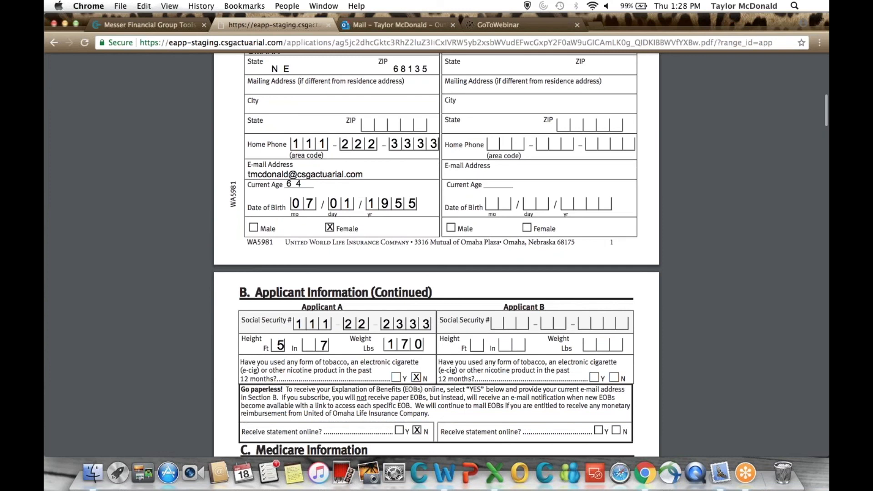
scroll(437, 255, down, 10)
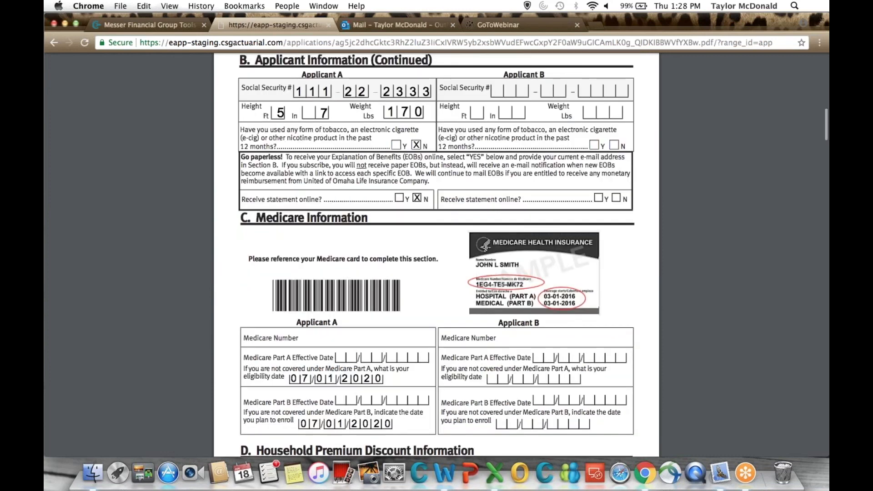
scroll(429, 367, down, 15)
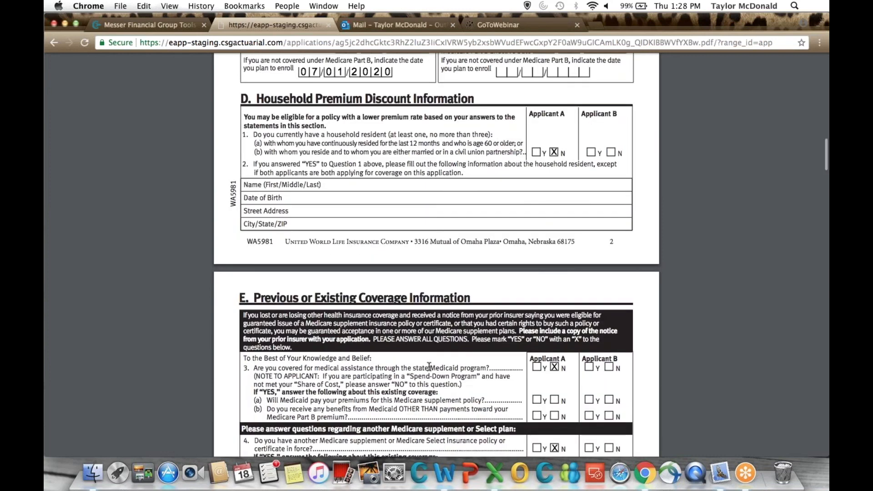
Return to the Enrollment Application Status page and highlight the policy number in the submission message.
click(56, 47)
click(56, 47)
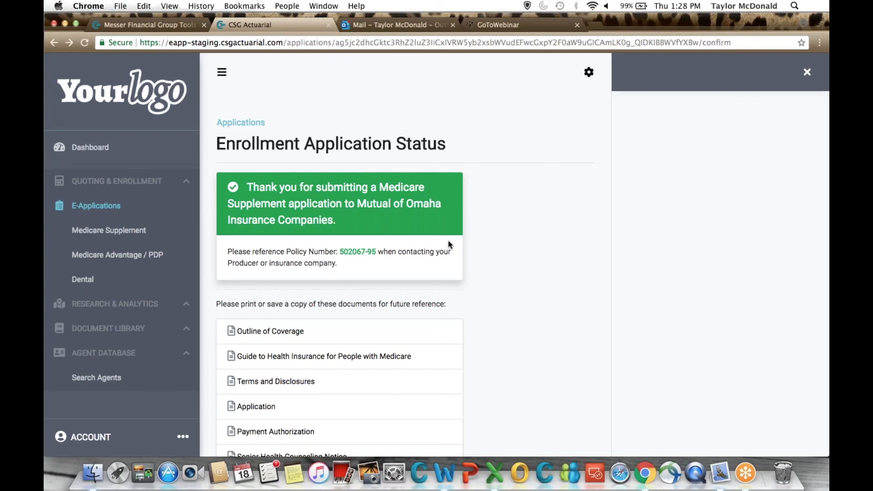
double_click(370, 251)
scroll(444, 277, up, 1)
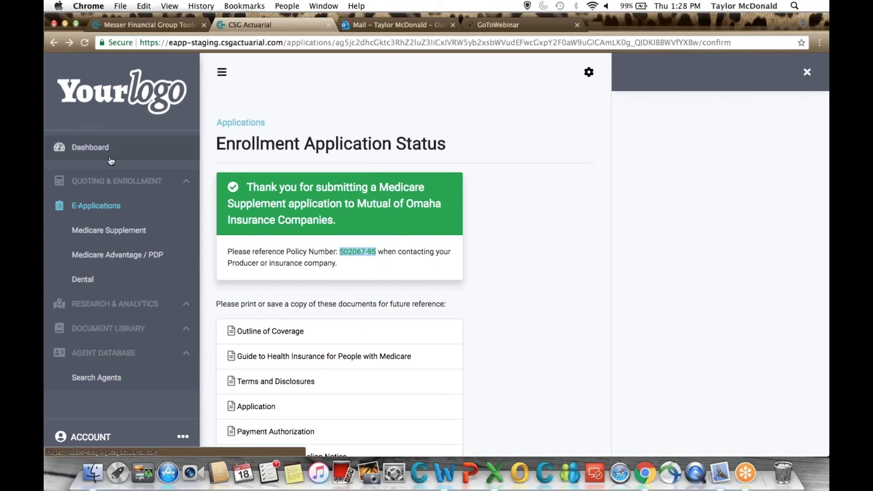
Close the CSG Actuarial e-application tab and go to the Dashboard of the Messer Financial Group tools.
click(160, 26)
click(273, 69)
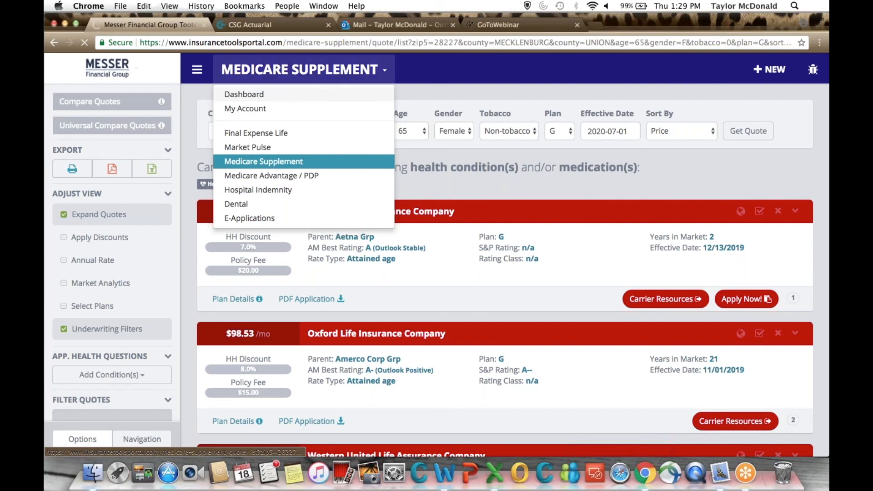
click(307, 23)
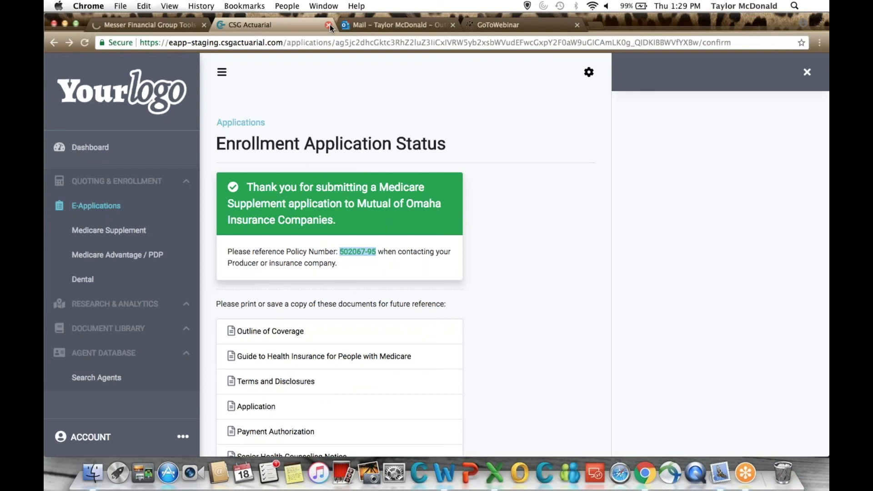
click(328, 25)
click(171, 26)
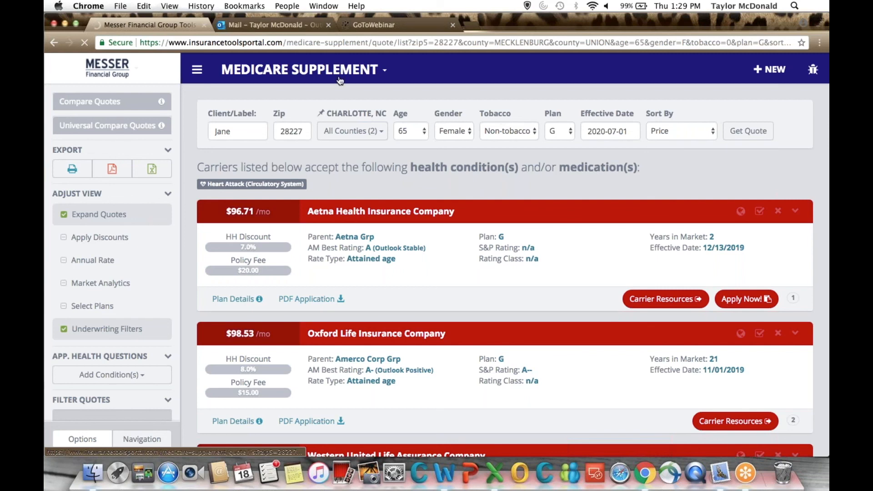
click(340, 78)
click(378, 93)
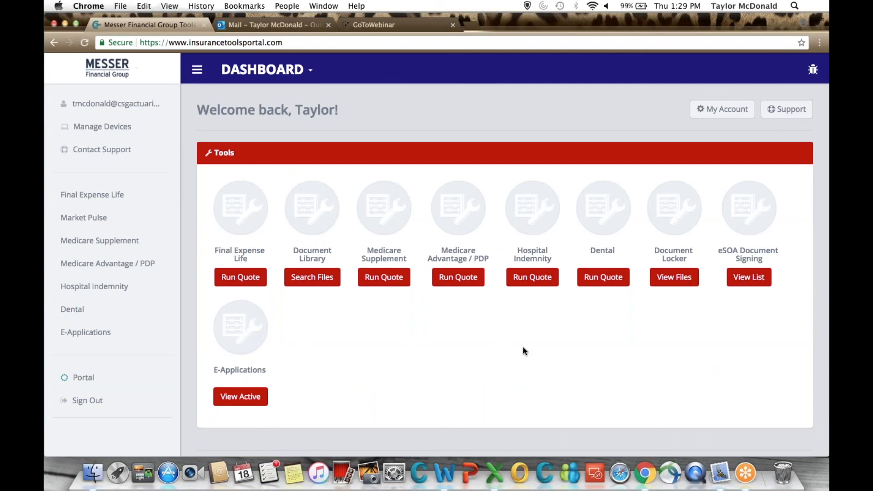
Start a Final Expense Life quote and enter zip code 28227.
click(241, 278)
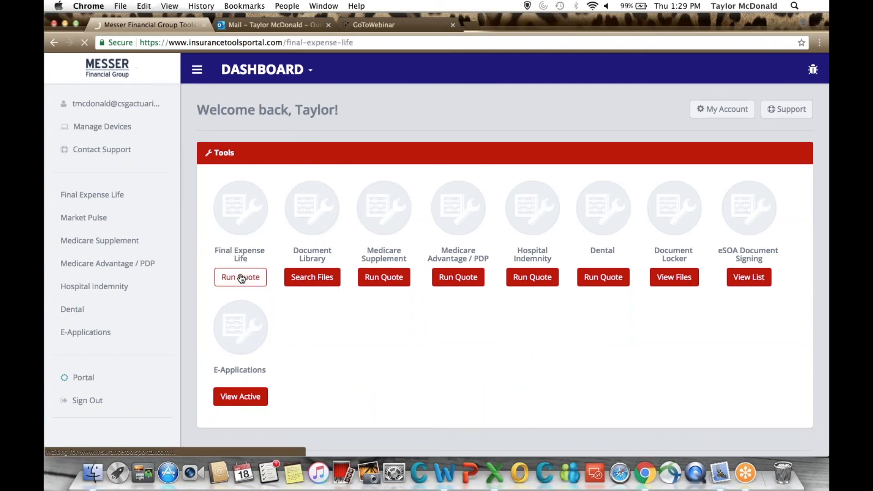
text(282)
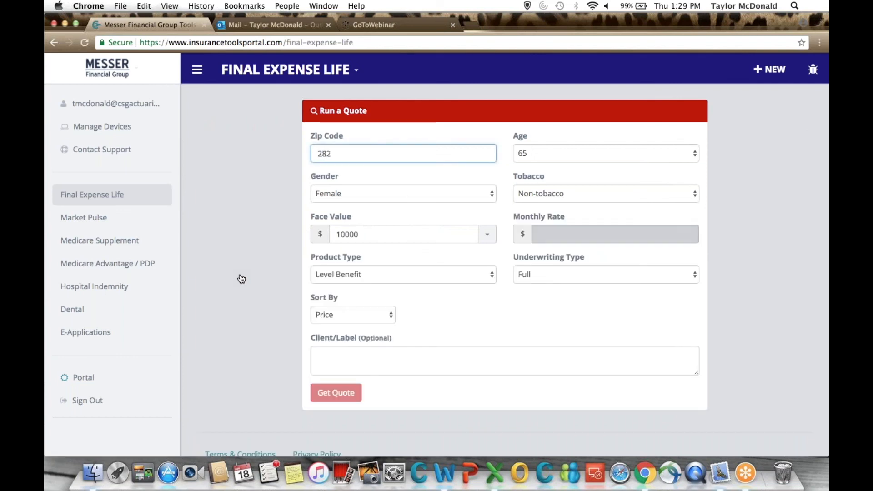
text(27)
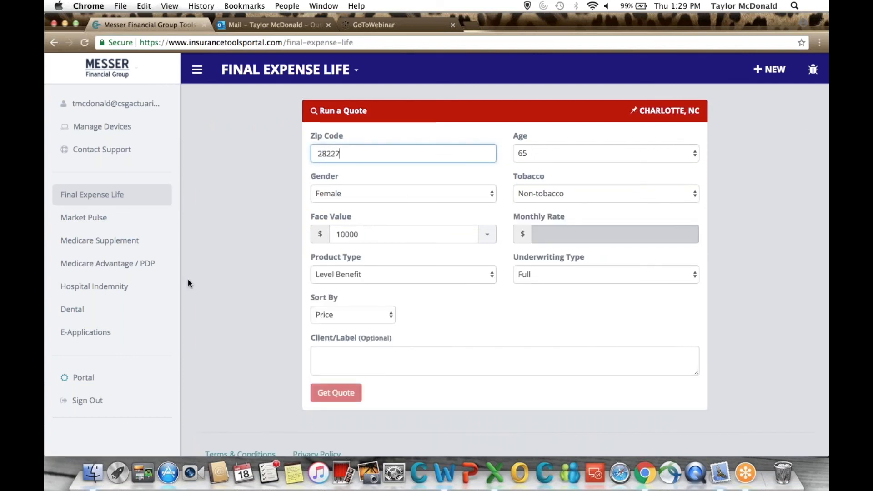
Look through the available ages, keep 65, and choose Female and Non-tobacco for the Final Expense Life quote.
click(545, 146)
scroll(550, 116, up, 10)
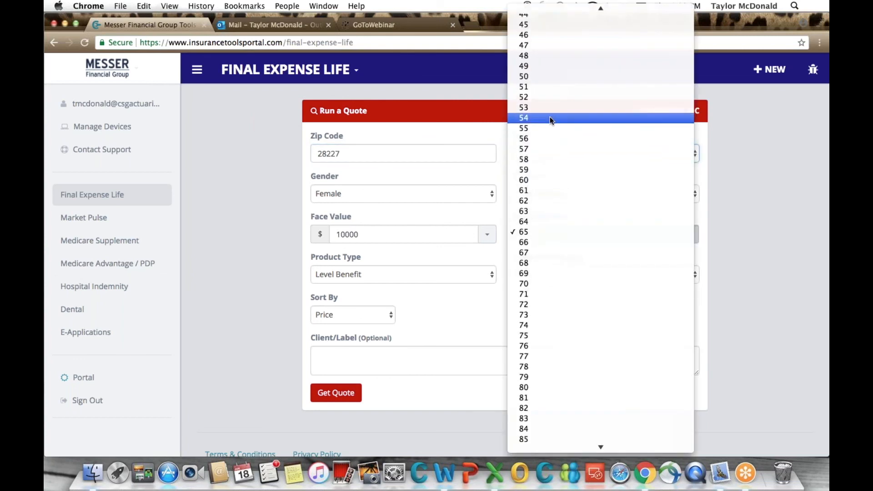
scroll(548, 286, down, 10)
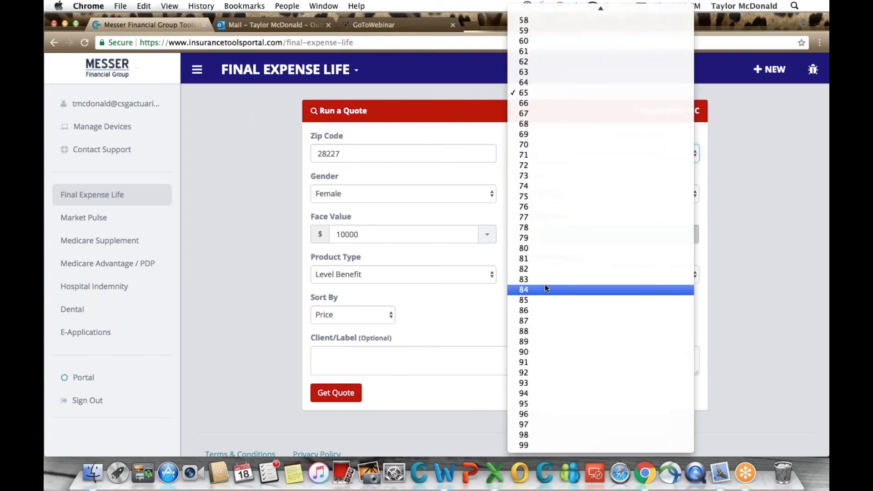
click(764, 189)
click(415, 196)
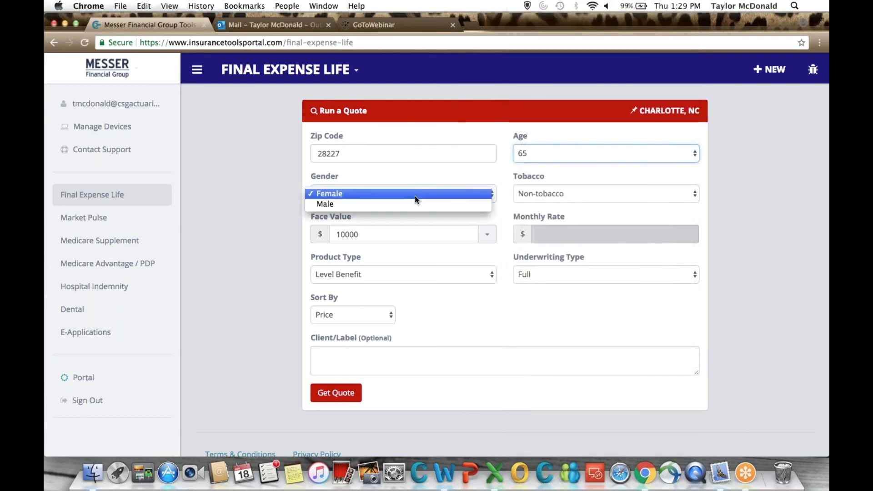
click(415, 195)
click(546, 195)
click(540, 194)
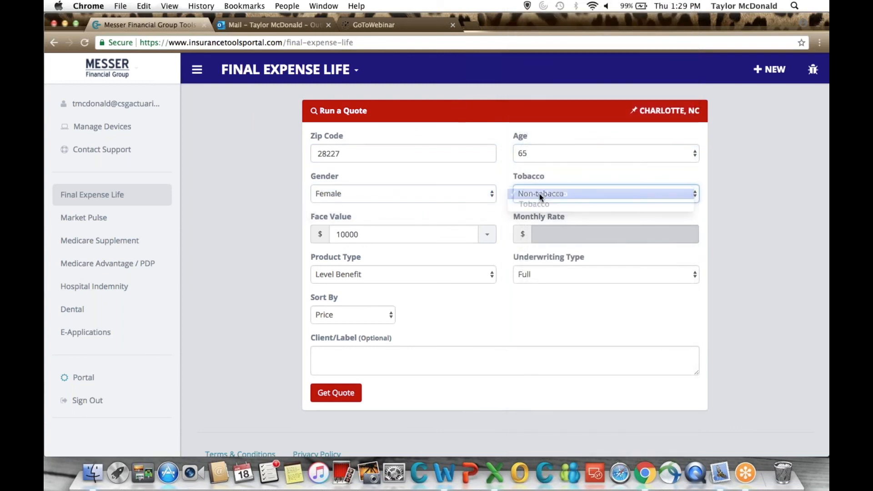
Enter a monthly rate of 30.00 as the alternative quote basis, and switch back to quoting by the 10000 face value.
click(487, 235)
click(402, 232)
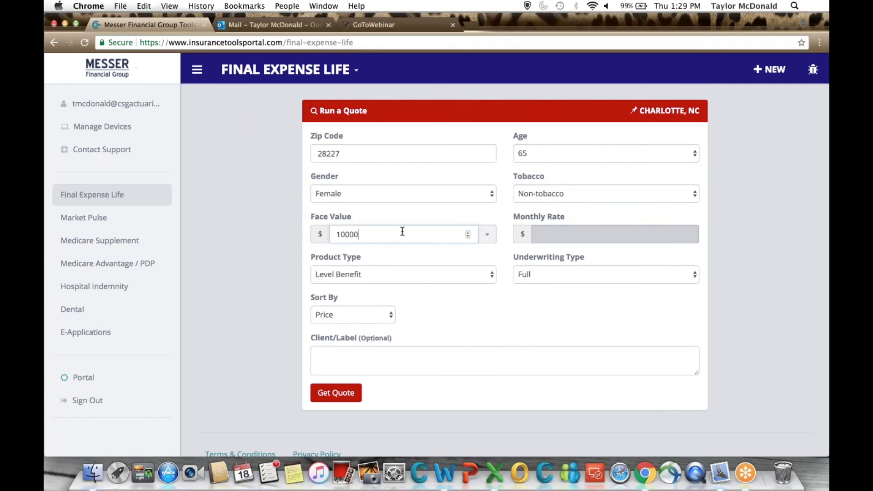
click(554, 233)
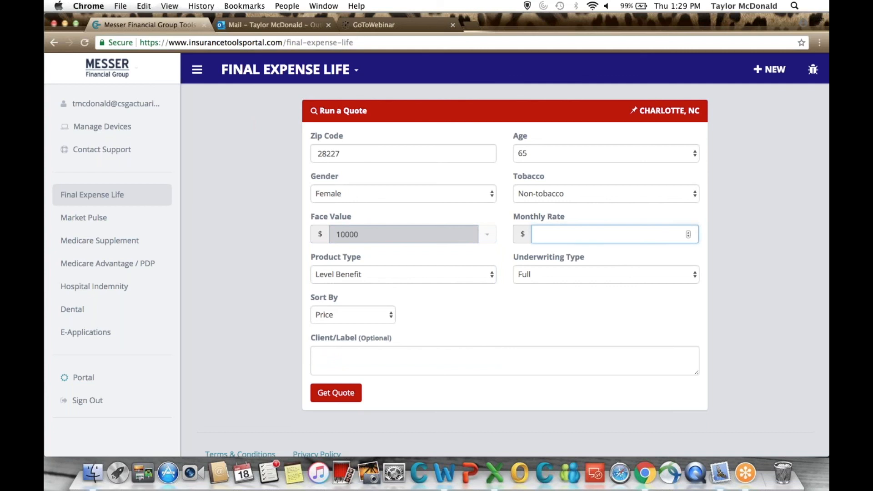
text(4)
key(BackSpace)
text(30.00)
click(387, 234)
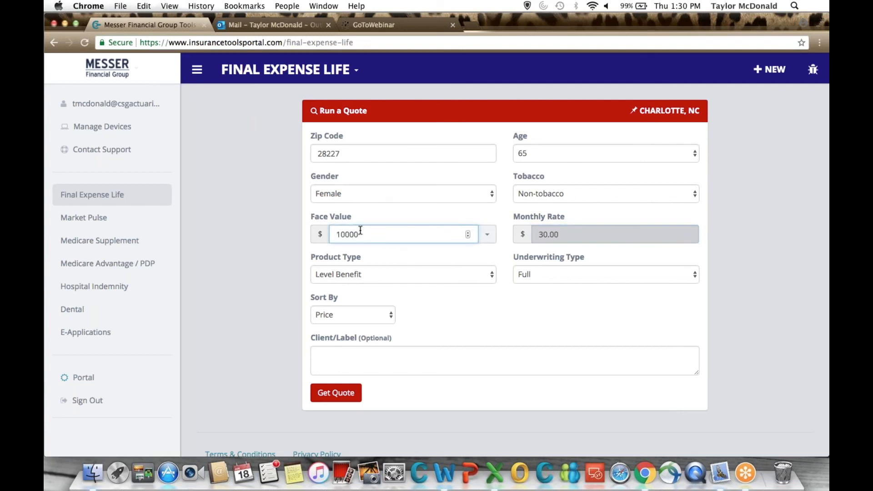
Review the product type, underwriting type and sorting options, keeping Level Benefit, Full and Price.
click(373, 274)
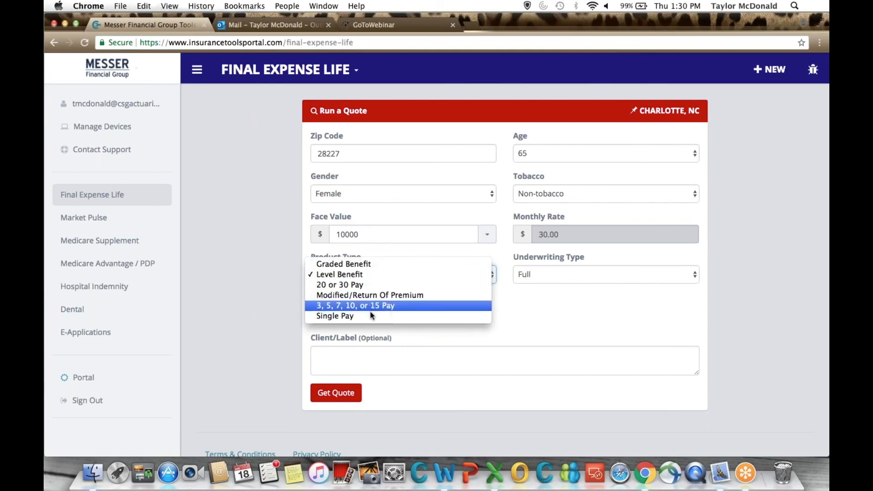
click(572, 312)
click(538, 274)
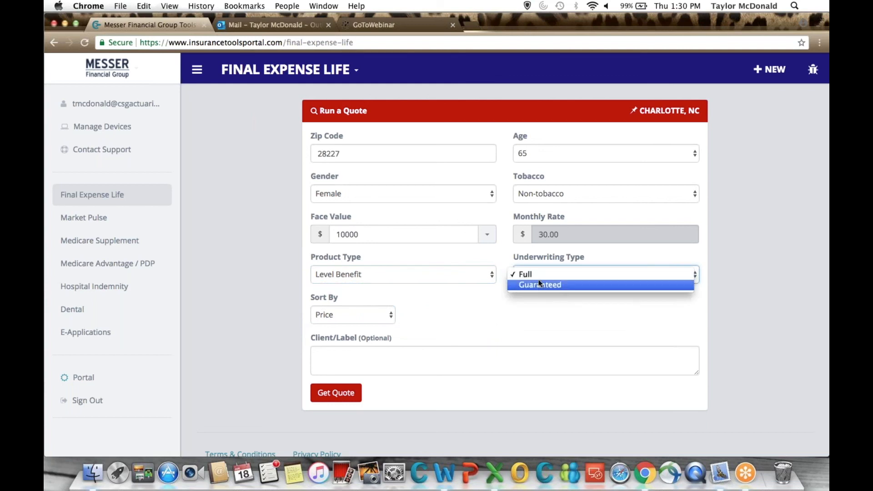
click(536, 274)
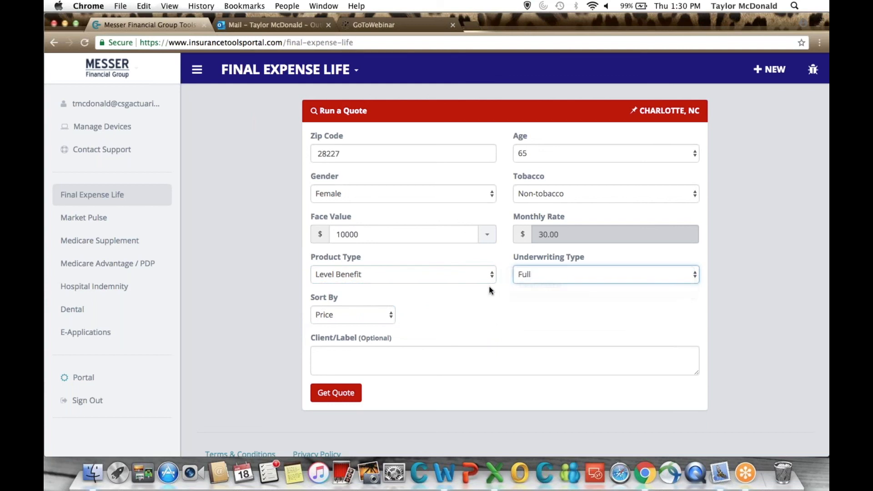
click(381, 316)
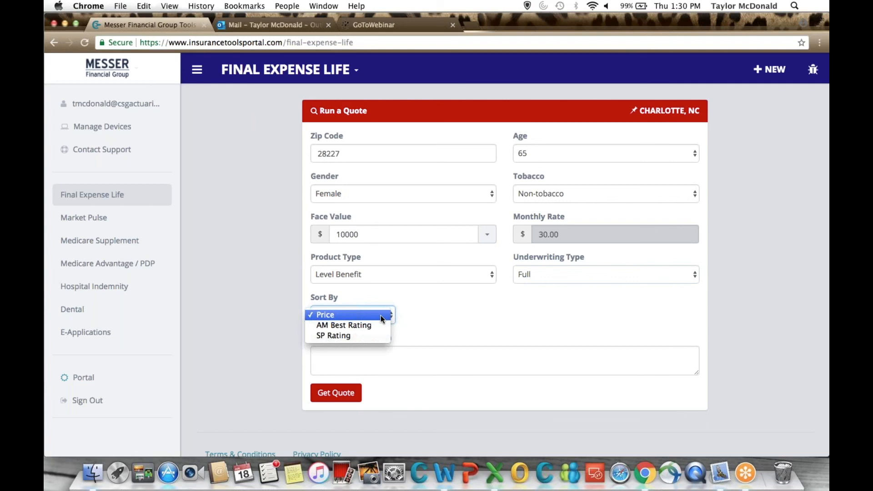
click(442, 329)
Enter the client's first name as the quote label and run the Final Expense Life quote.
click(390, 349)
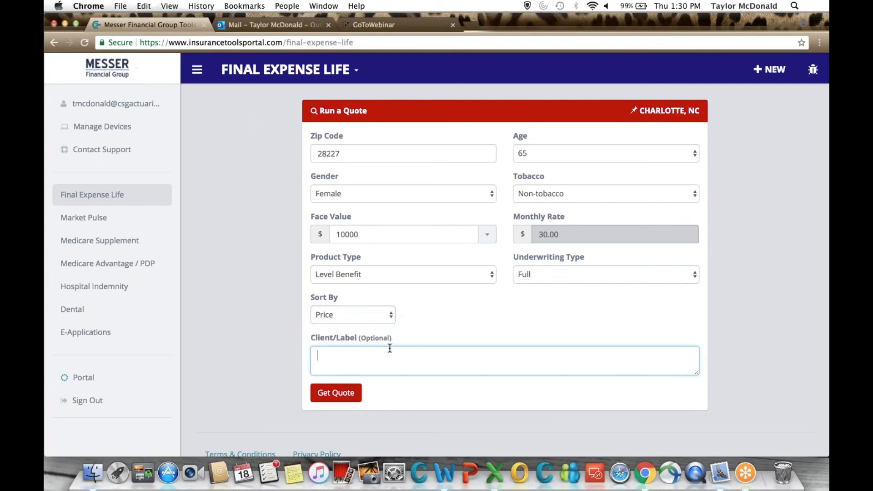
text(Jane)
scroll(483, 340, down, 1)
scroll(483, 340, down, 3)
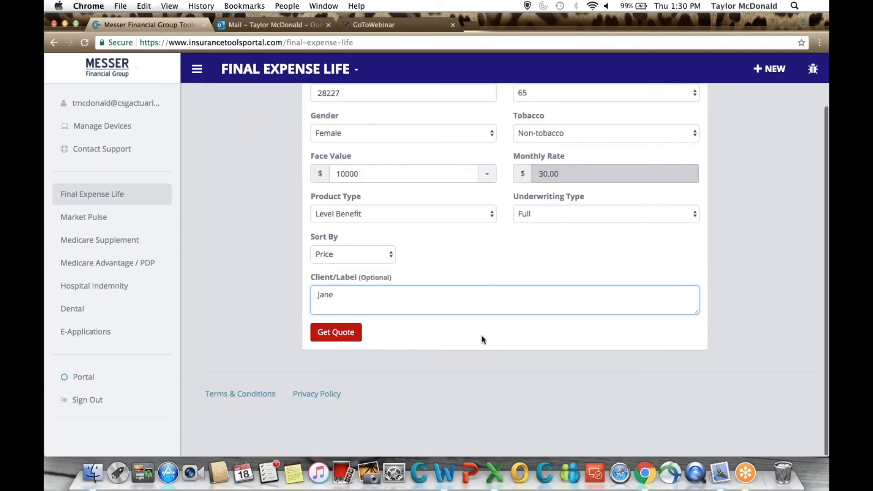
scroll(411, 376, up, 3)
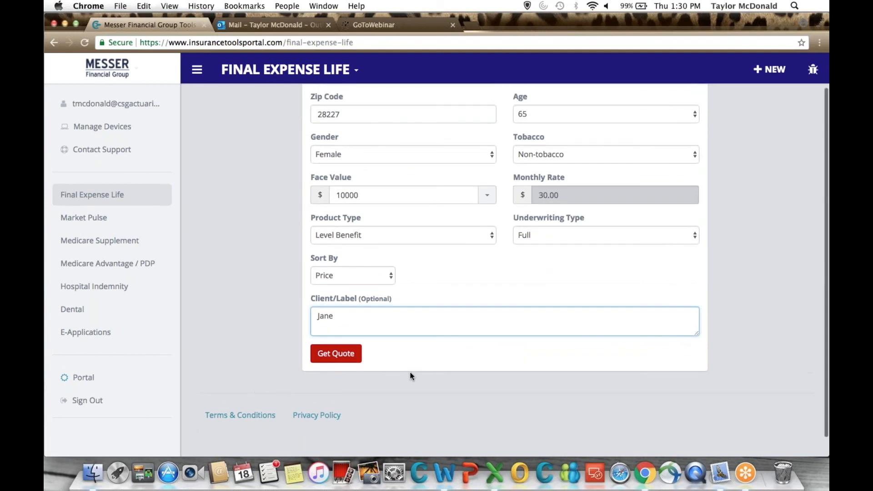
scroll(412, 376, up, 1)
click(338, 400)
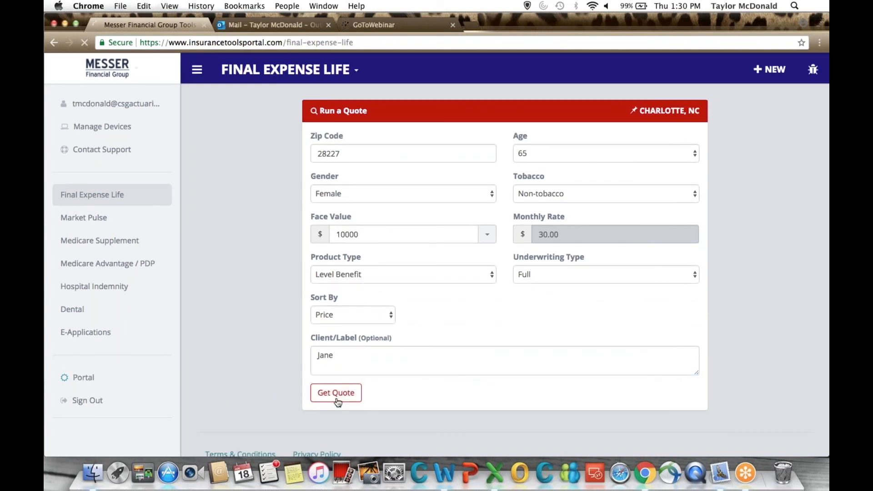
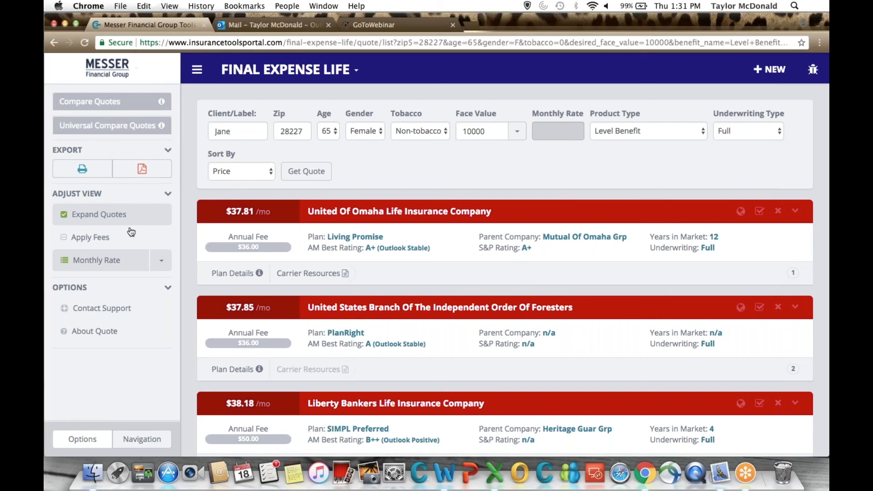
Preview the quotes with fees applied and at quarterly, semi-annual and annual rates, returning to monthly rates without fees.
click(95, 238)
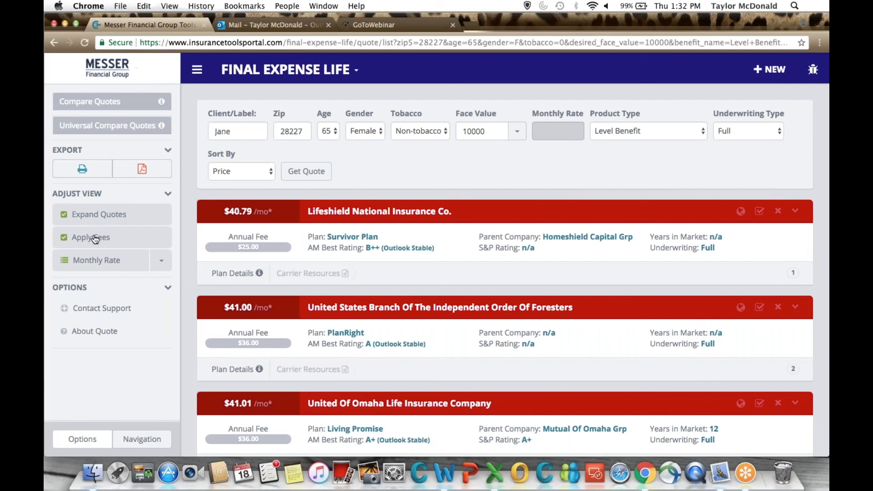
click(93, 239)
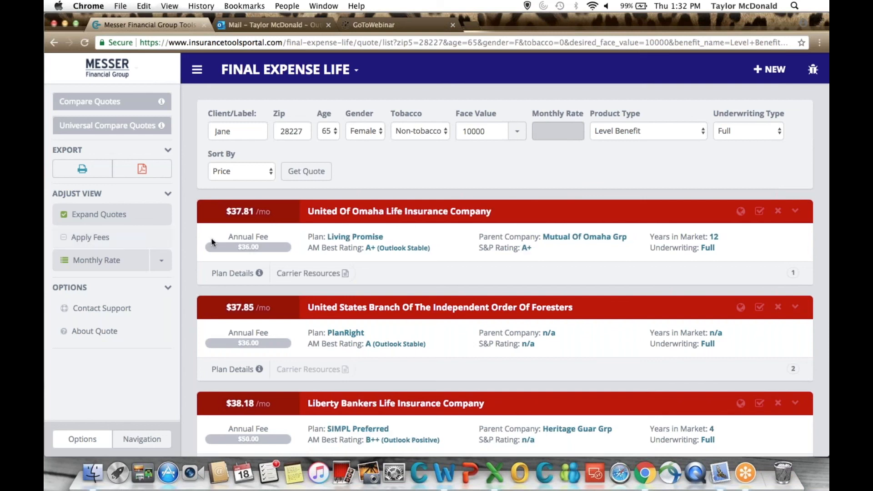
click(157, 265)
click(129, 317)
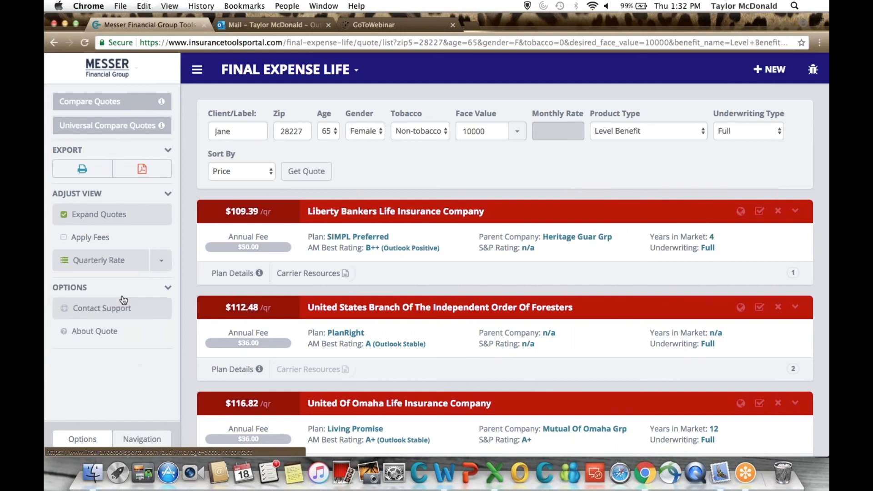
click(158, 265)
click(123, 334)
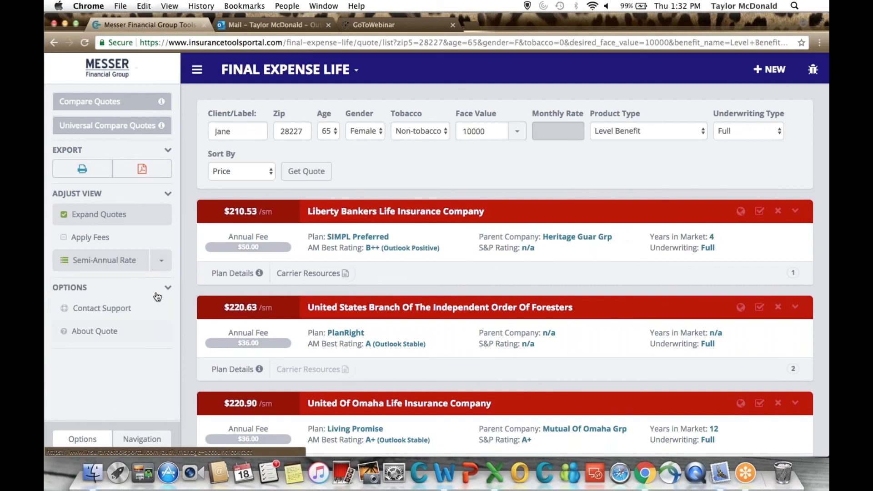
click(162, 269)
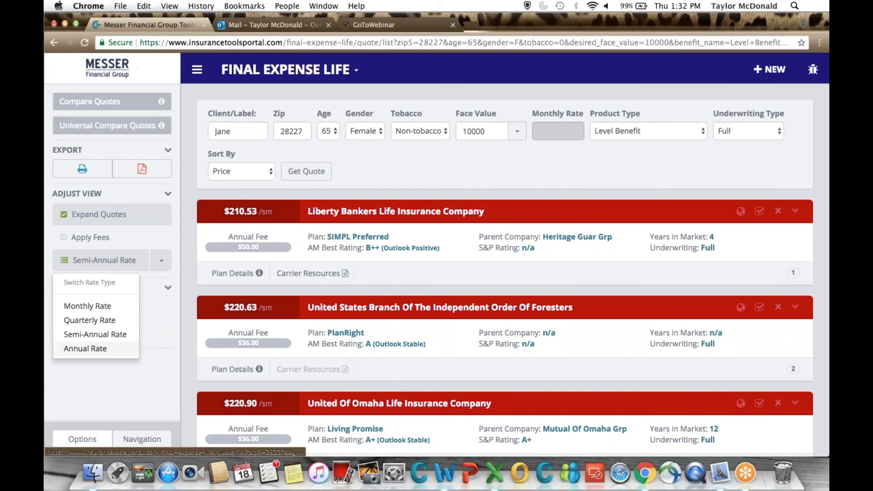
click(91, 349)
click(162, 260)
click(116, 307)
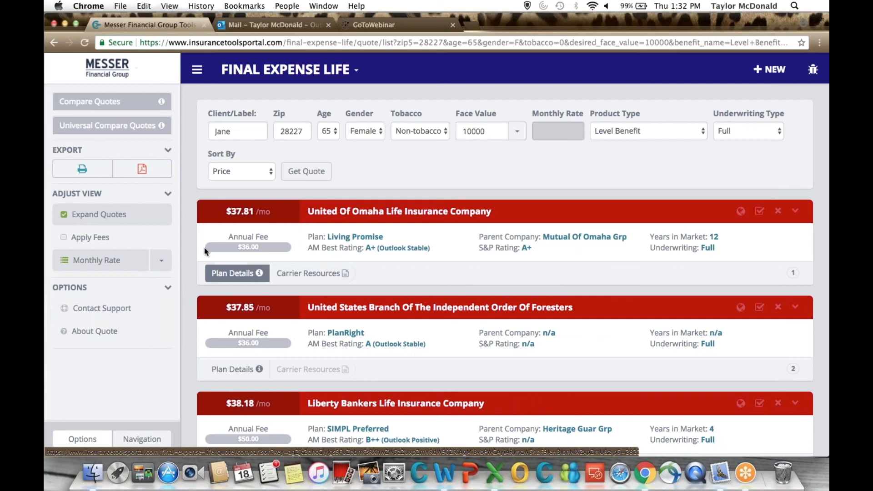
Read the rates, query details and company details of the United Of Omaha Living Promise plan, and return to the quote list.
click(231, 274)
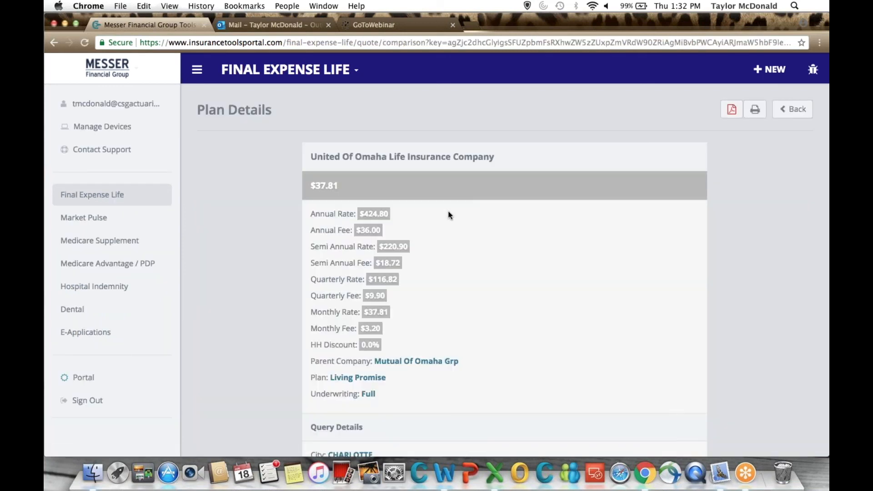
scroll(450, 214, down, 1)
scroll(450, 215, down, 3)
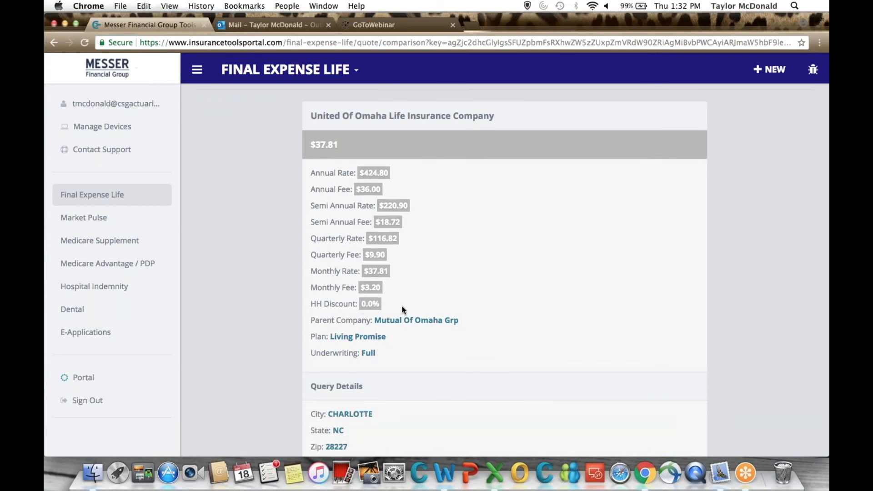
scroll(402, 309, down, 6)
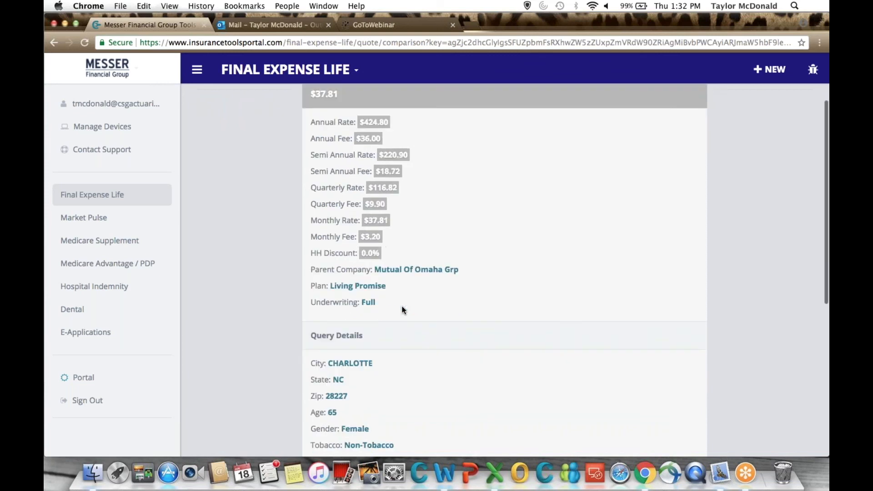
scroll(378, 302, down, 3)
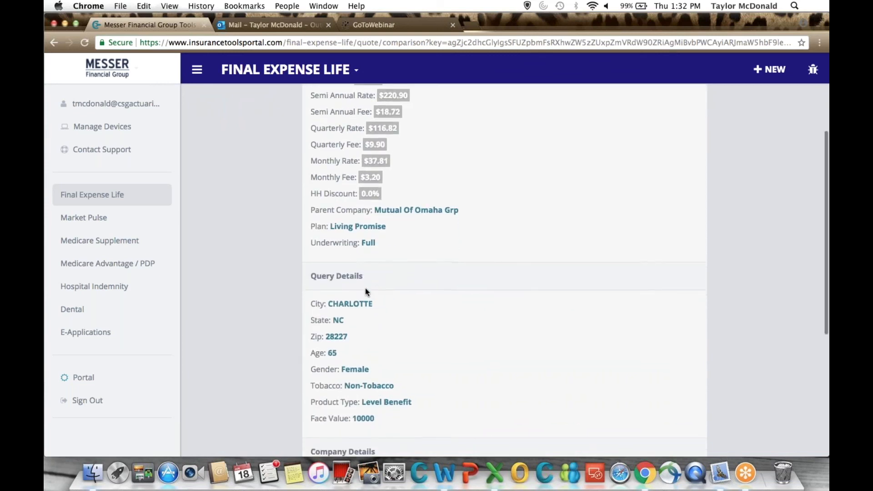
scroll(367, 301, down, 2)
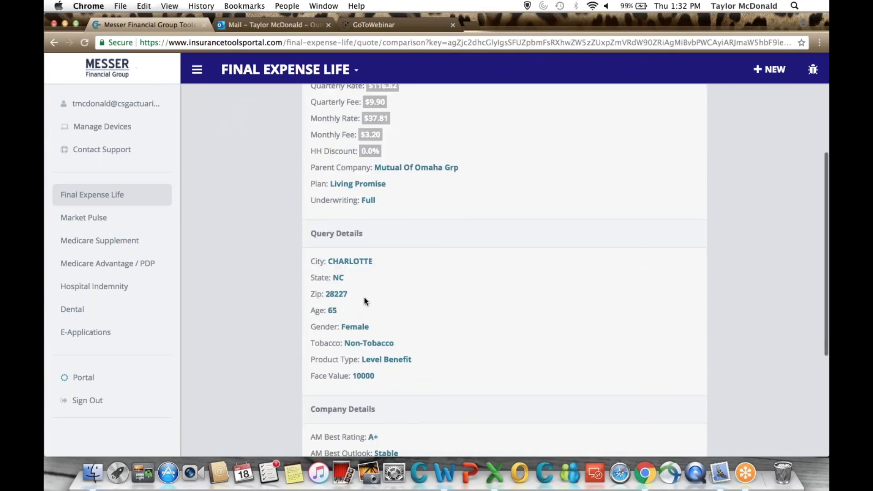
scroll(405, 280, down, 14)
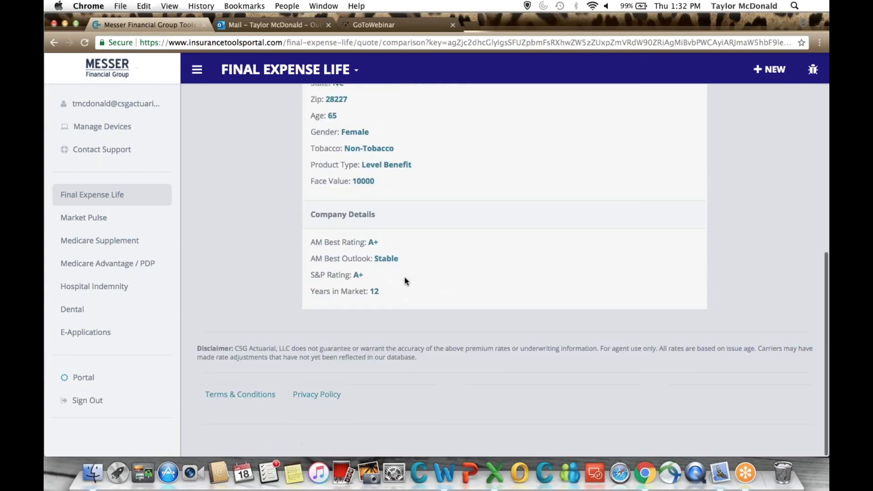
scroll(405, 281, up, 15)
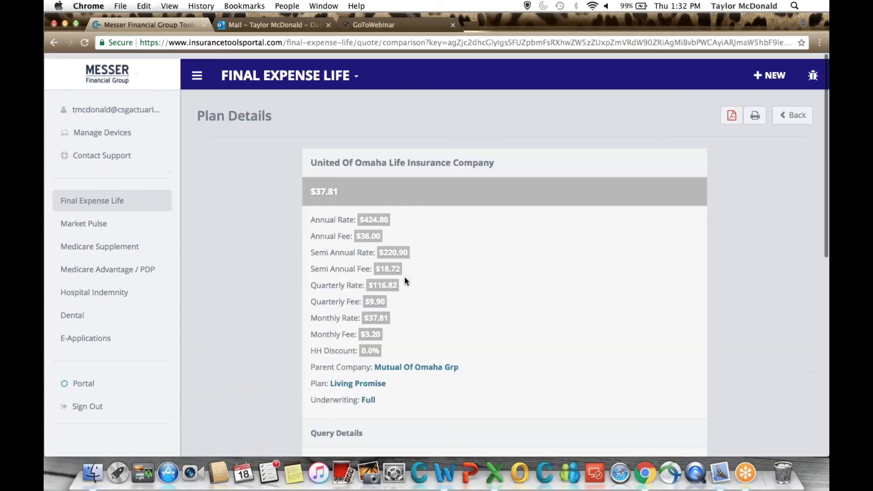
click(788, 111)
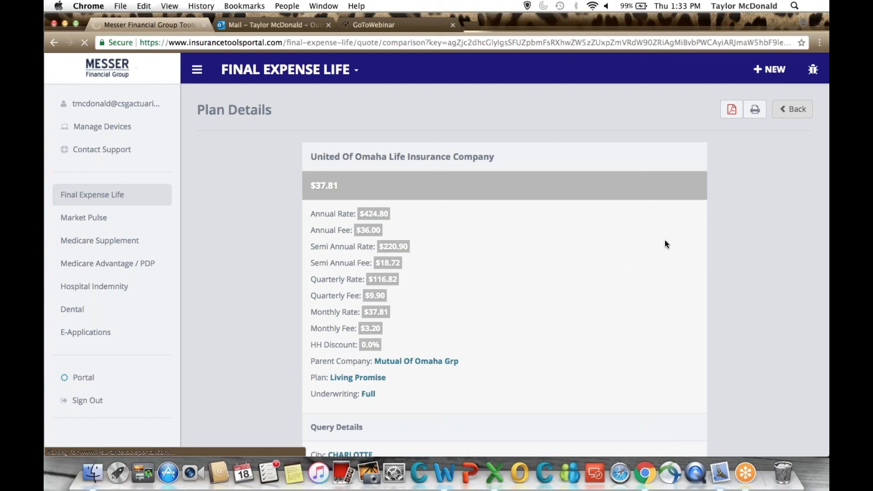
click(794, 114)
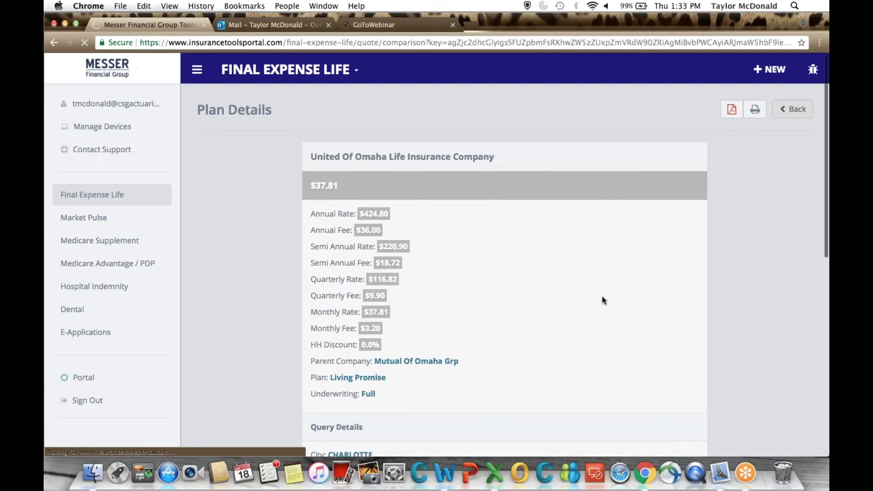
click(725, 119)
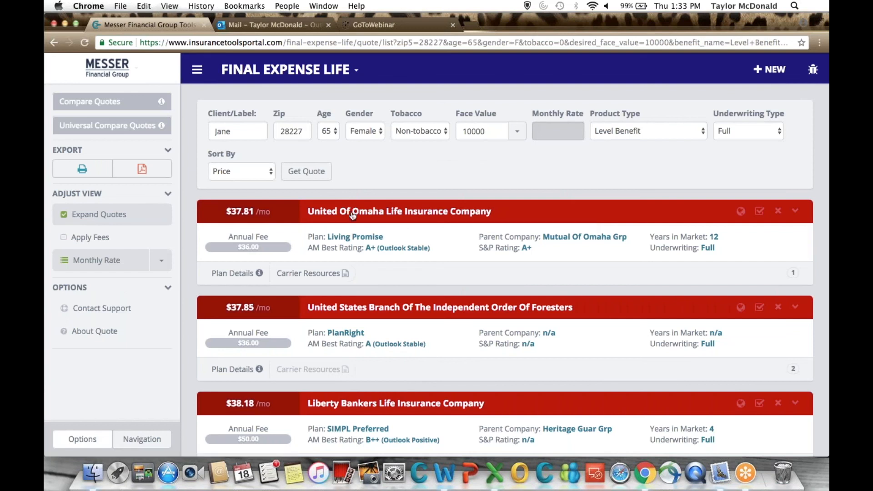
Add the first three quotes to the comparison list, and clear the list again.
click(353, 214)
click(322, 312)
click(321, 404)
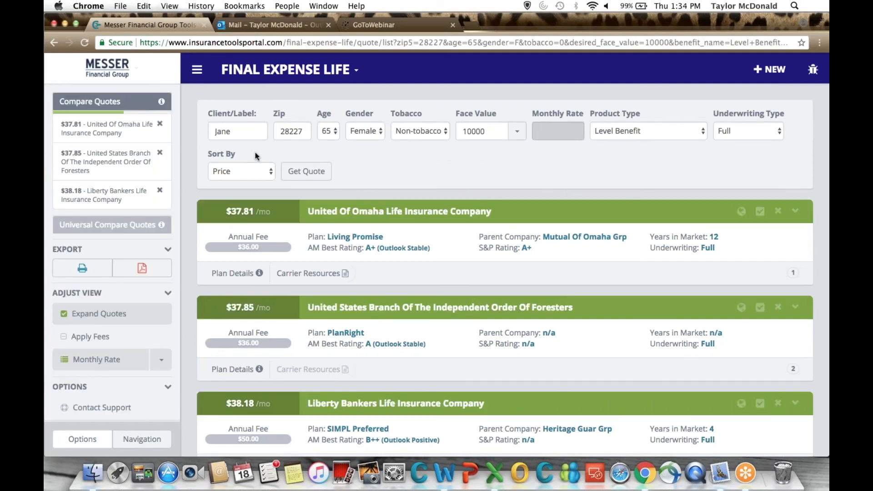
click(160, 122)
click(159, 125)
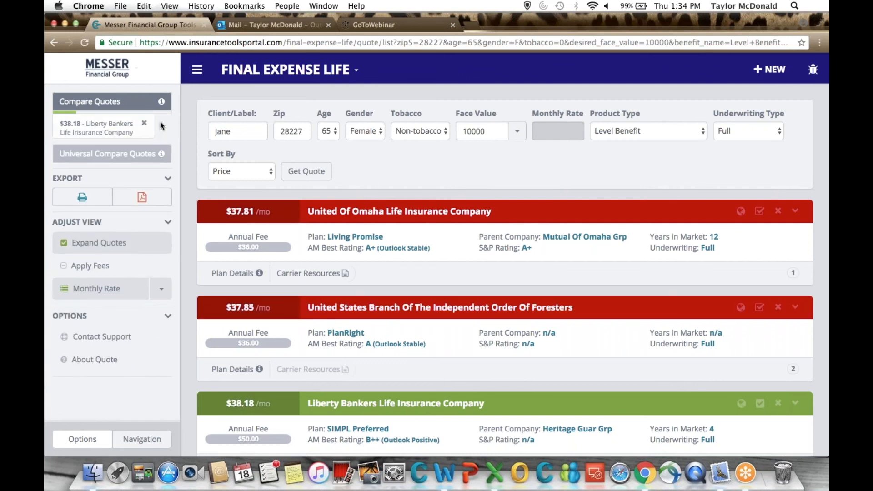
click(160, 121)
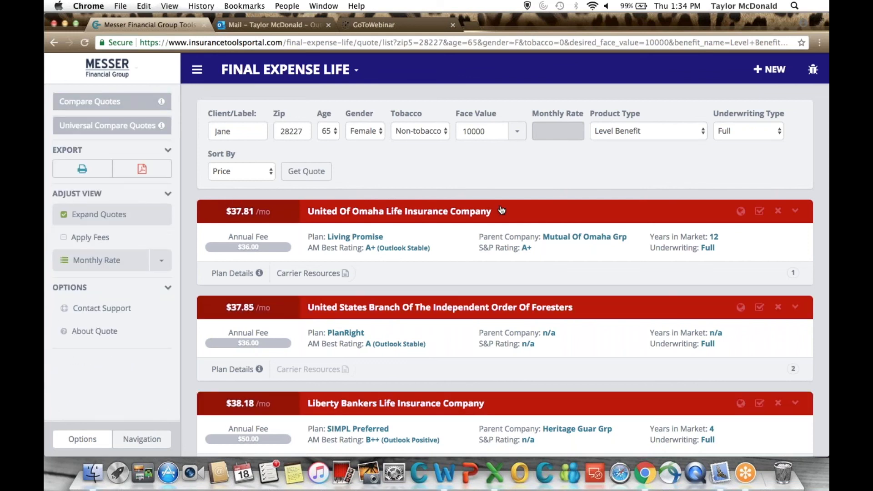
Reselect the United Of Omaha, Independent Order Of Foresters and Liberty Bankers quotes for comparison, and remove all three.
click(377, 210)
click(371, 308)
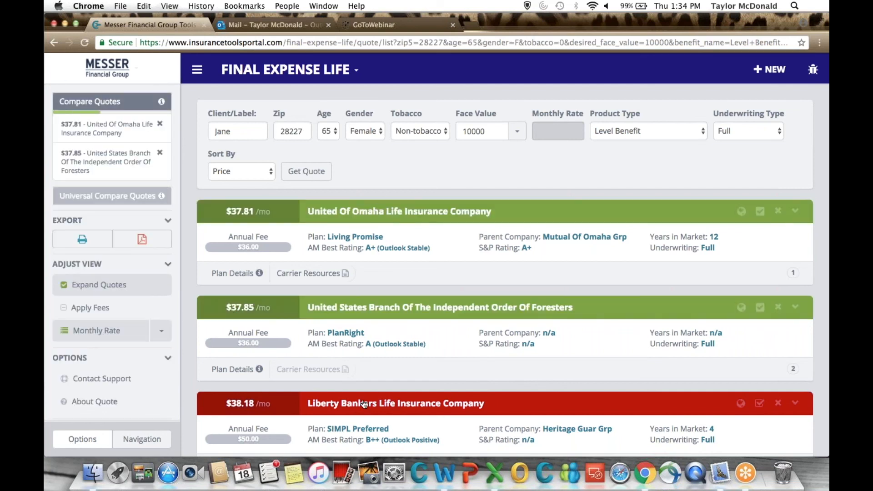
click(364, 404)
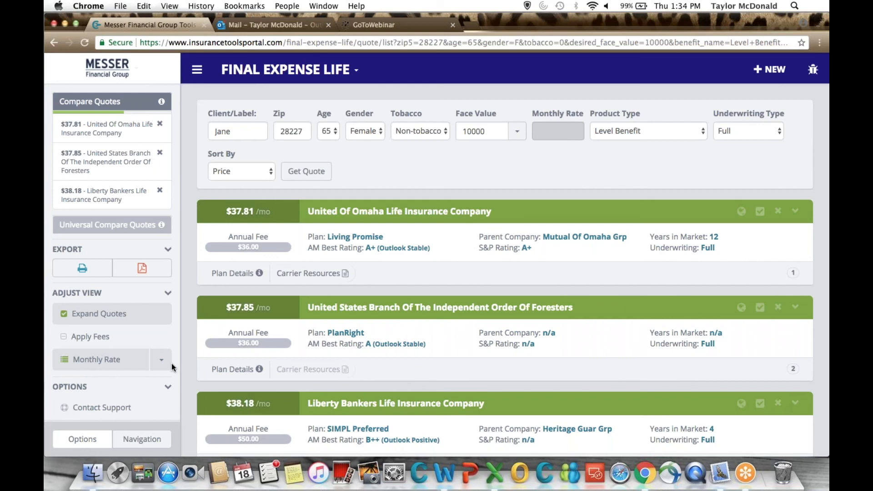
click(160, 124)
click(158, 123)
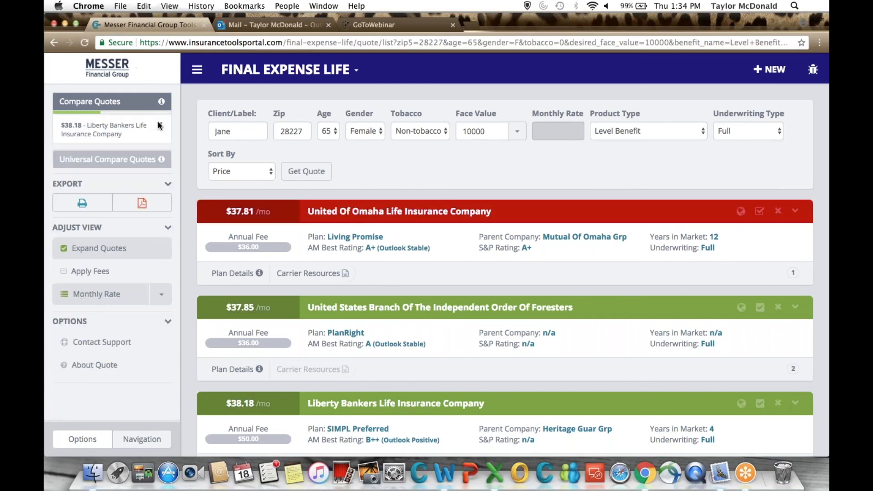
click(157, 121)
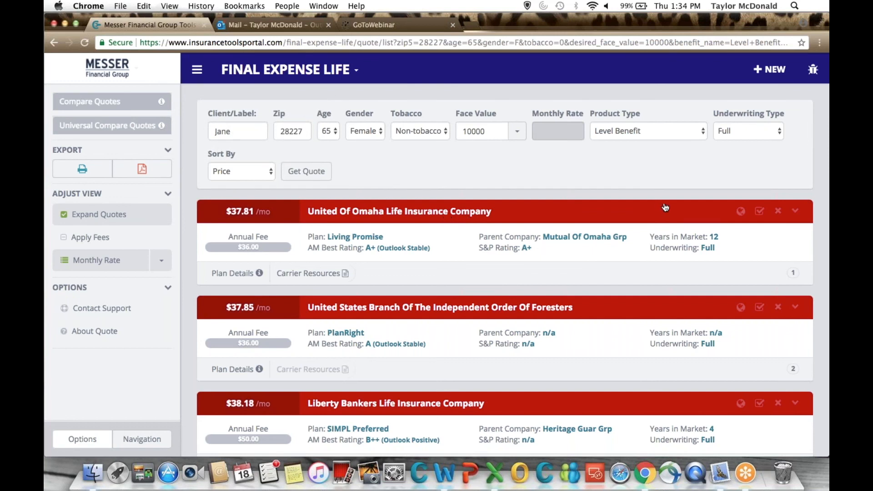
Select and deselect the United Of Omaha quote for regular comparison, and add it to Universal Compare.
click(691, 204)
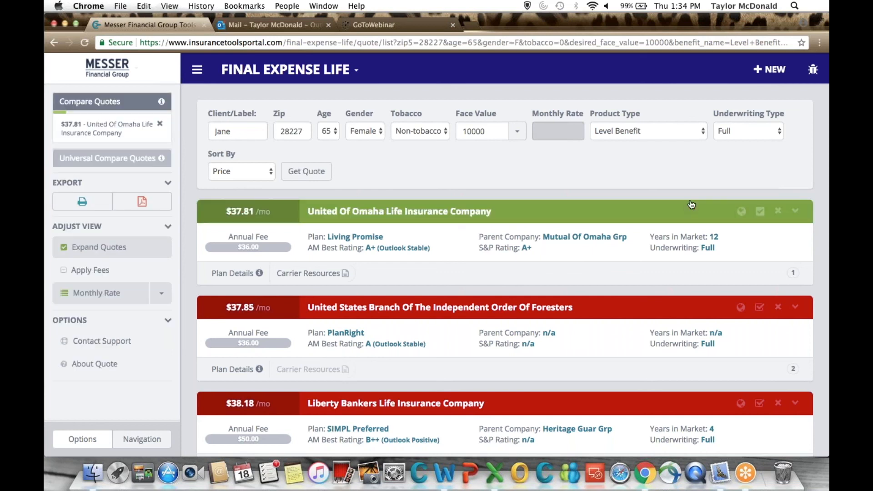
click(658, 207)
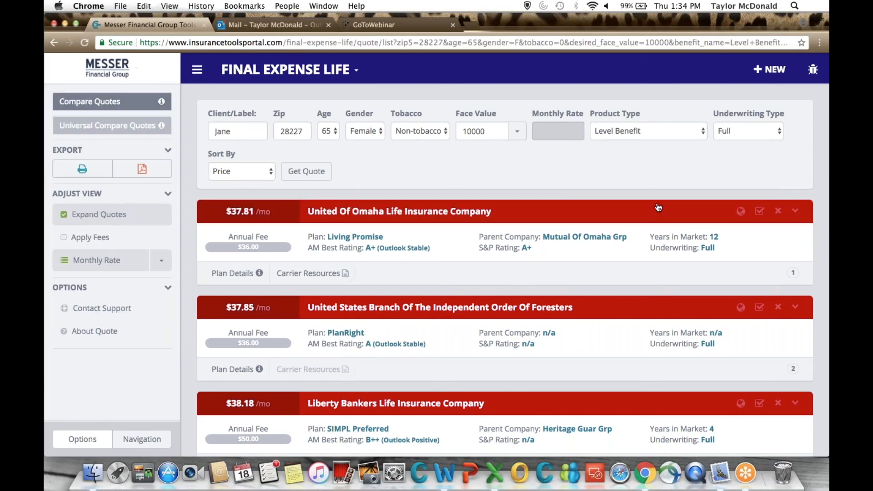
click(742, 212)
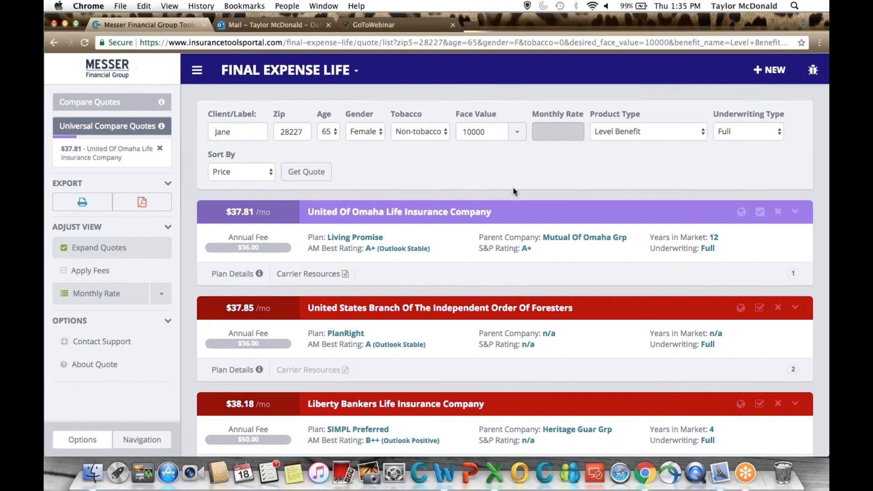
Return to the dashboard, start a Dental quote and enter ZIP code 28227.
click(288, 70)
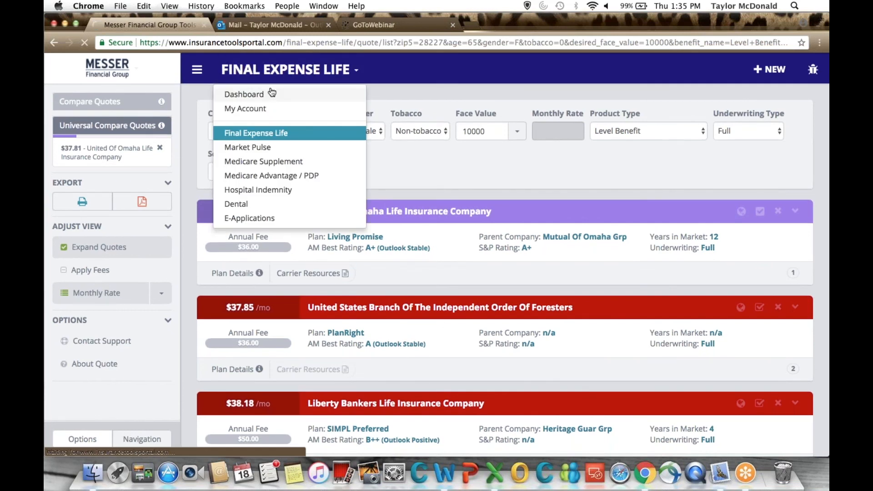
click(272, 93)
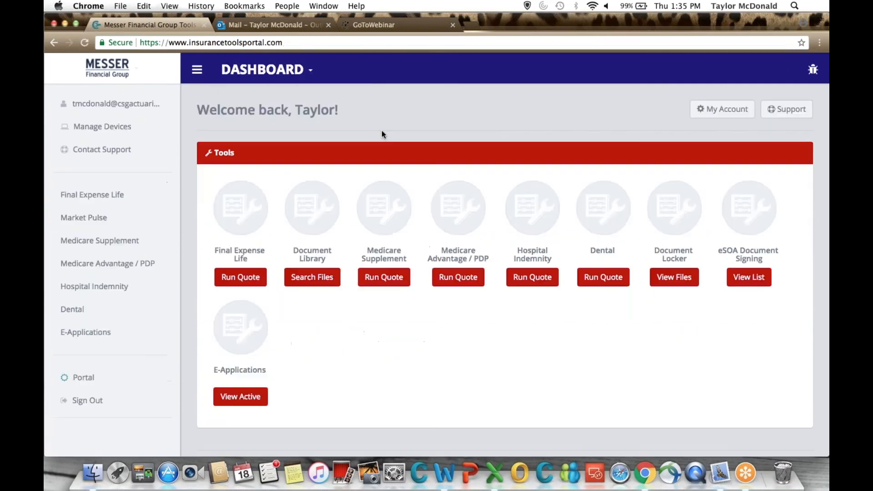
click(611, 284)
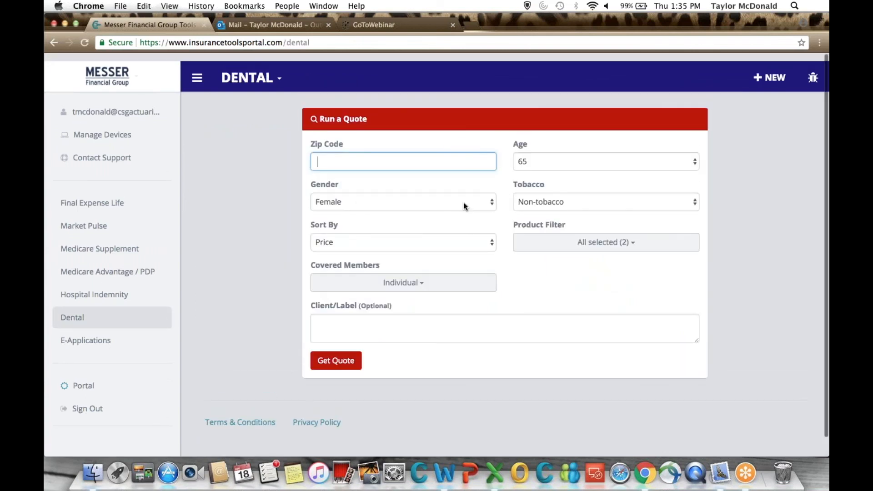
scroll(463, 203, down, 1)
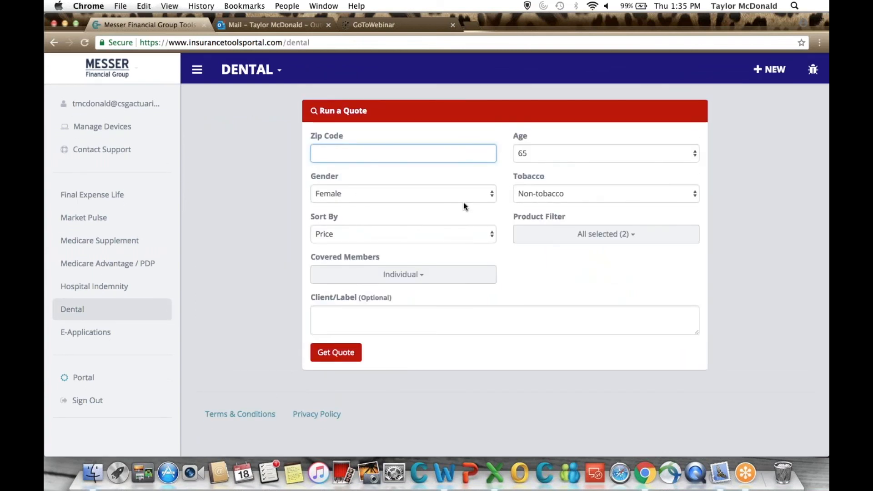
text(28227)
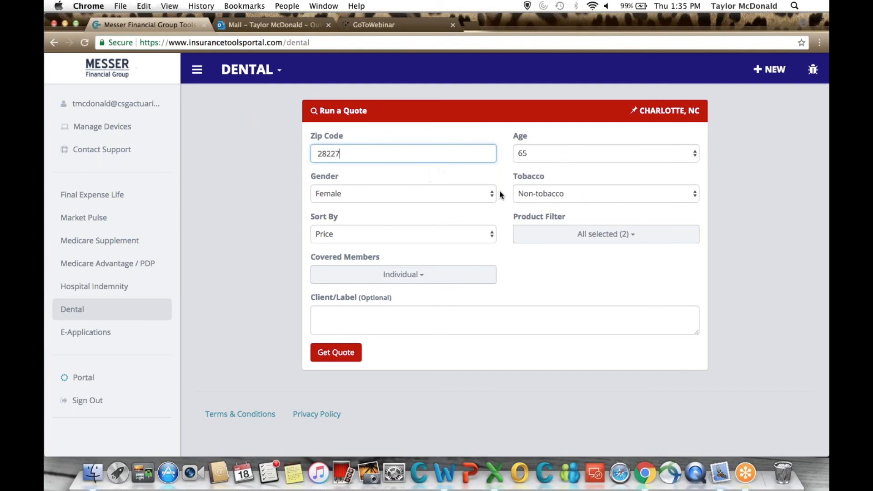
Review the Dental quote's sorting and product filter options, keeping Price with both Dental and Vision selected.
click(464, 241)
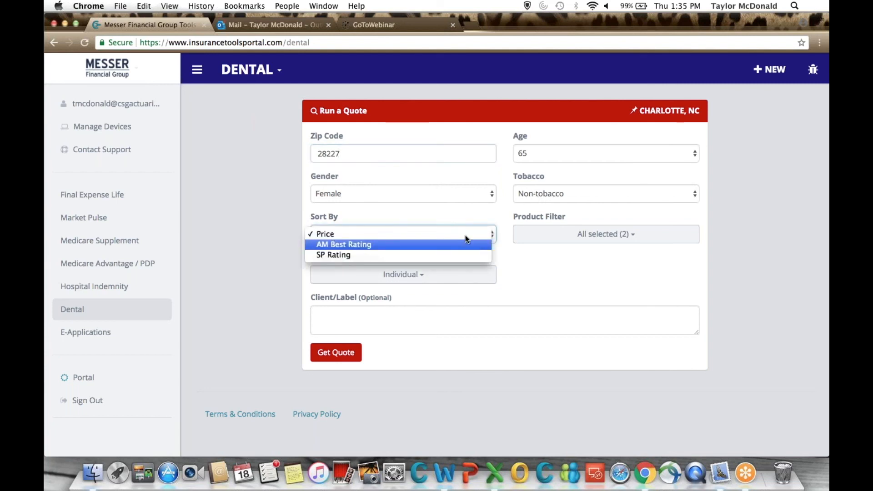
click(562, 259)
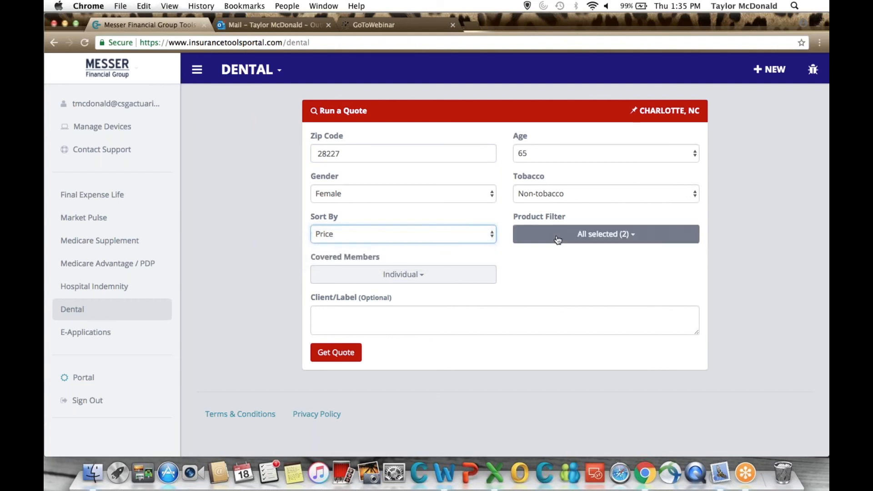
click(557, 237)
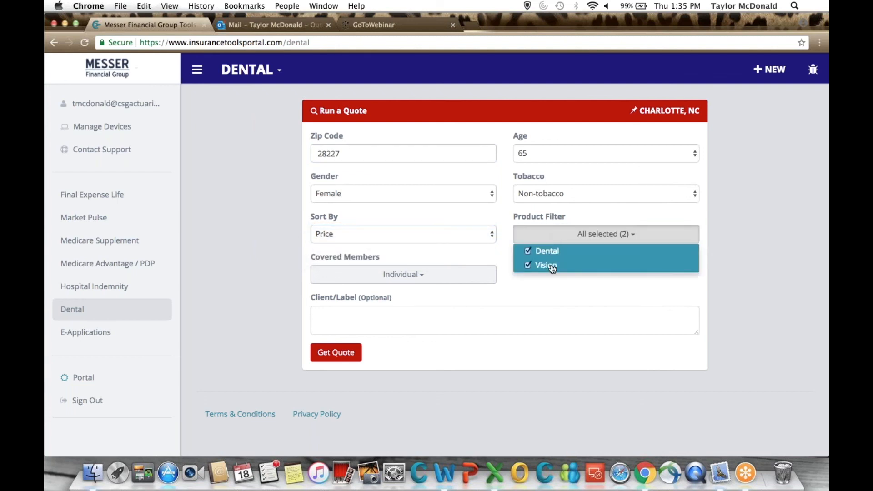
click(514, 289)
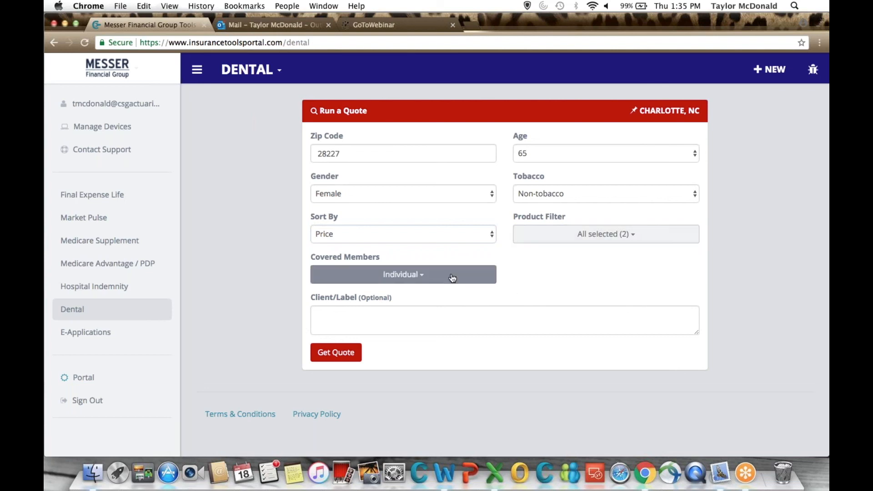
Review the covered members options, keep Individual, and run the Dental quote.
click(452, 278)
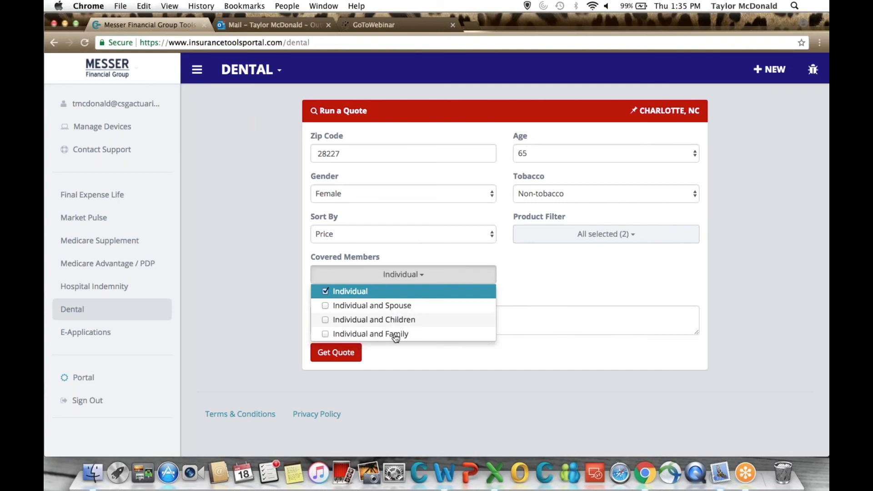
click(596, 284)
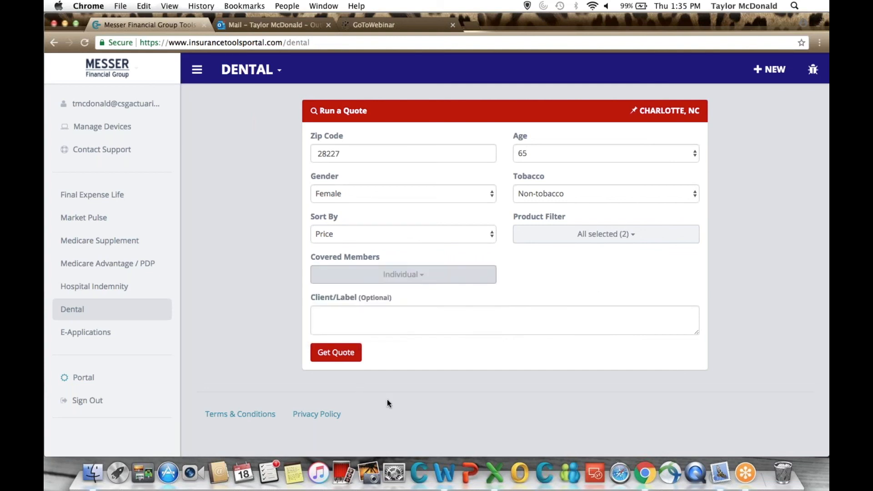
click(347, 359)
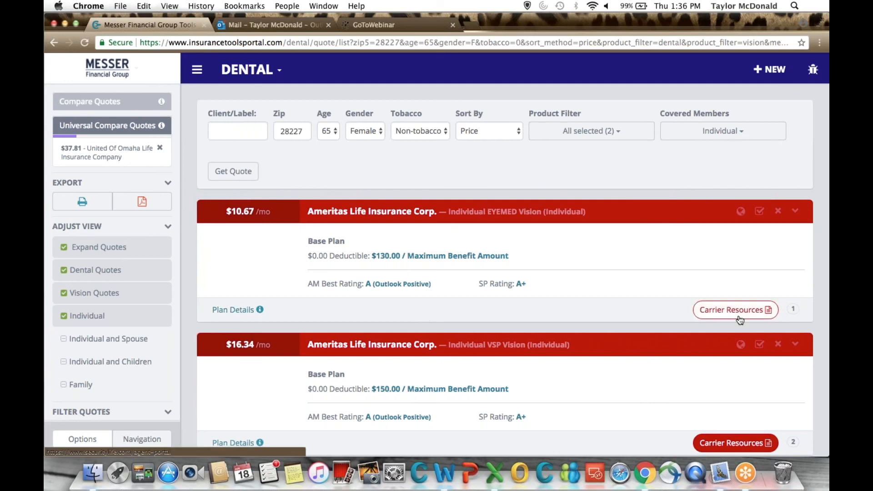
Add the Ameritas Individual EYEMED Vision quote to Universal Compare and open the comparison with the United Of Omaha quote.
click(760, 211)
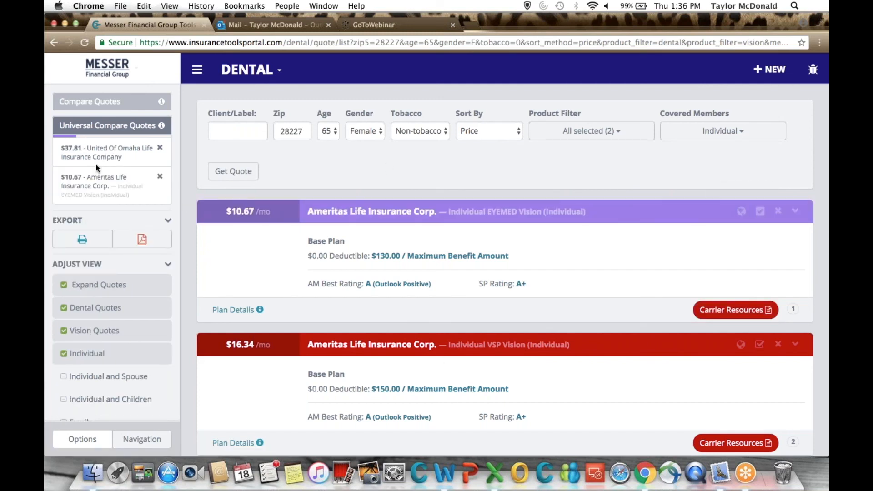
click(116, 132)
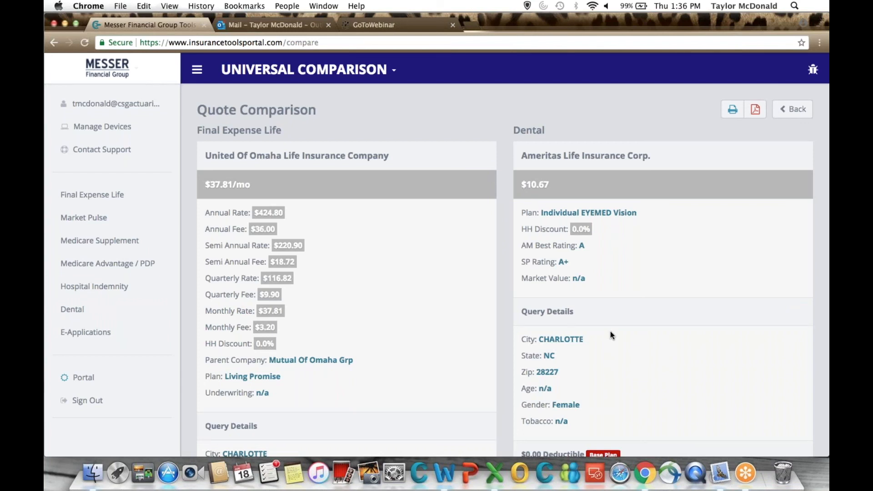
click(756, 112)
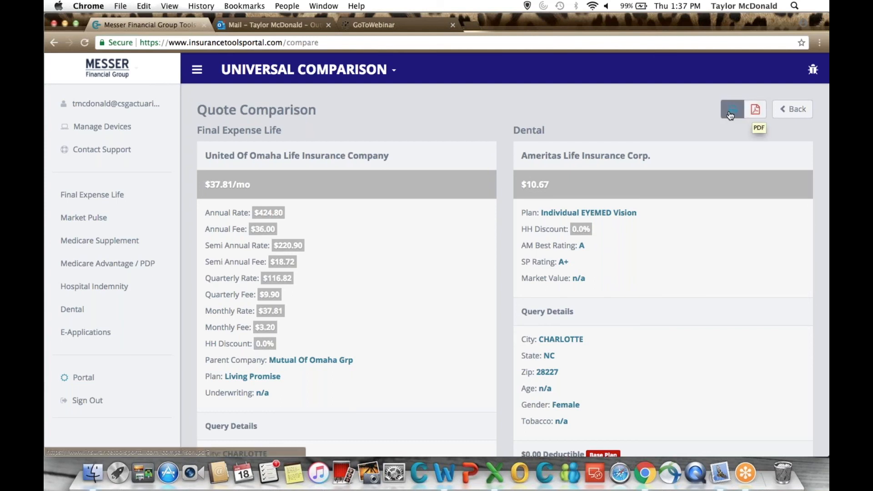
Return to the Dental quotes and remove the United Of Omaha and Ameritas quotes from Universal Compare.
click(792, 119)
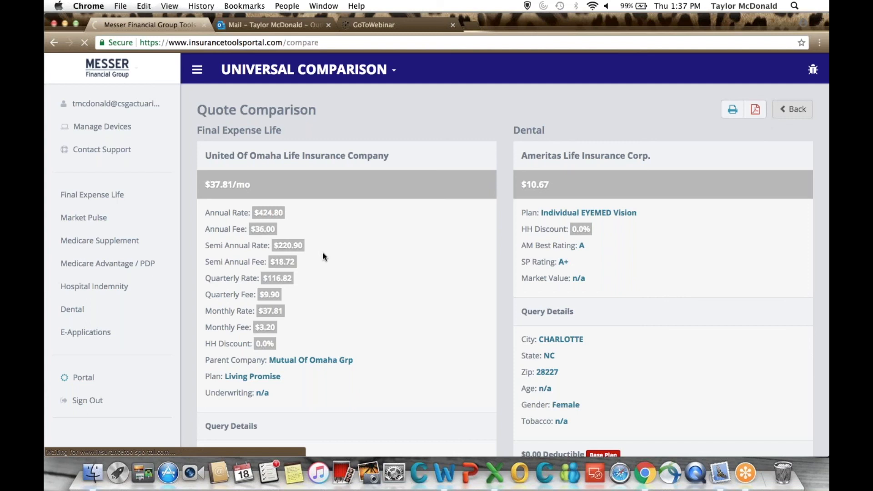
scroll(323, 255, down, 4)
scroll(322, 263, down, 1)
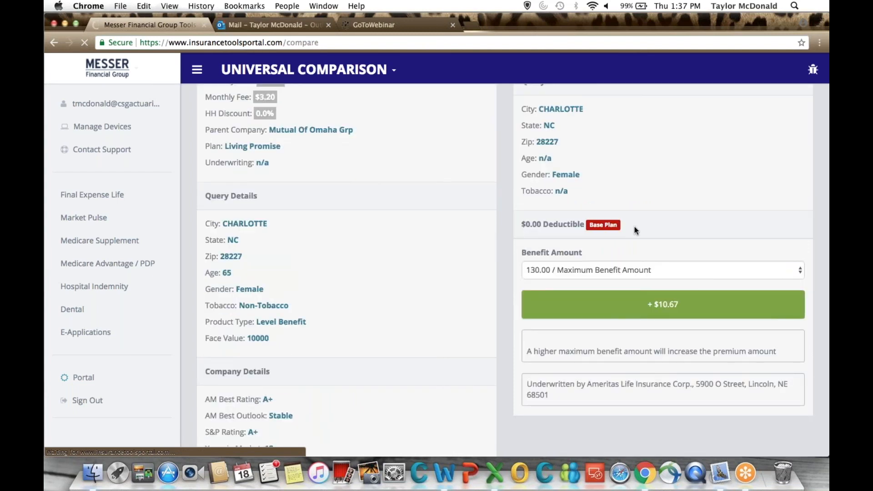
scroll(633, 231, down, 1)
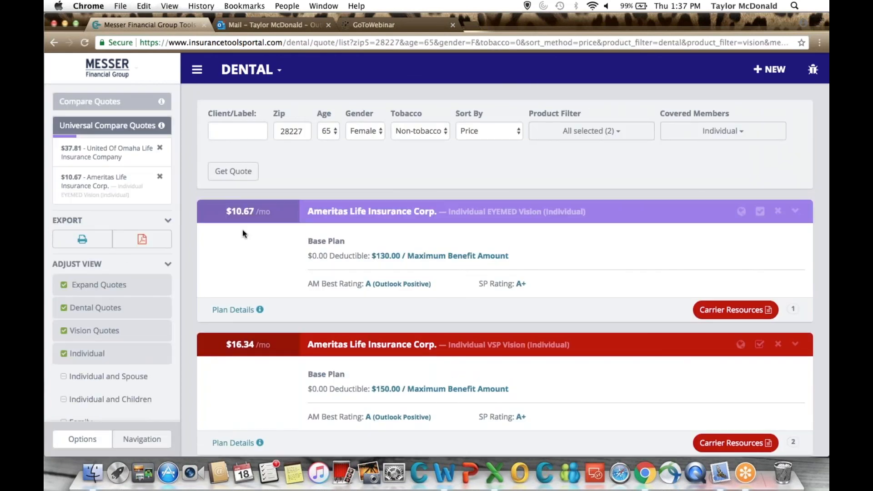
click(160, 149)
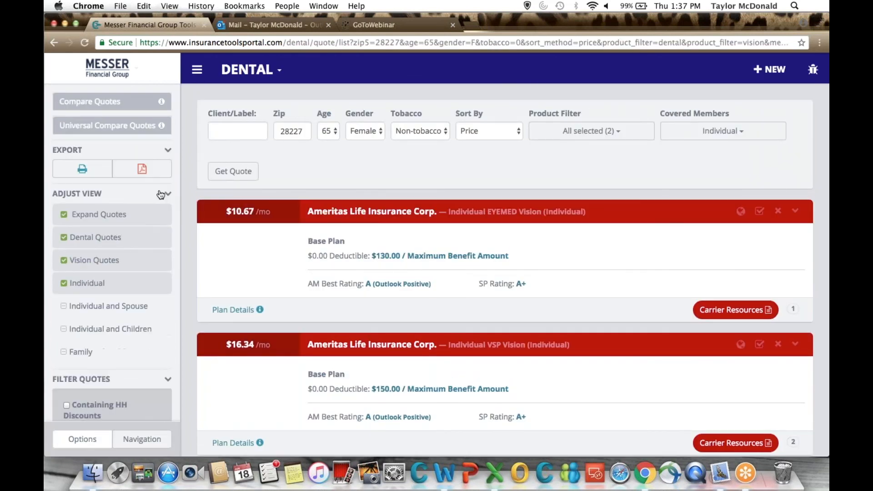
Open the plan details of the Ameritas Individual EYEMED Vision quote.
scroll(161, 195, down, 3)
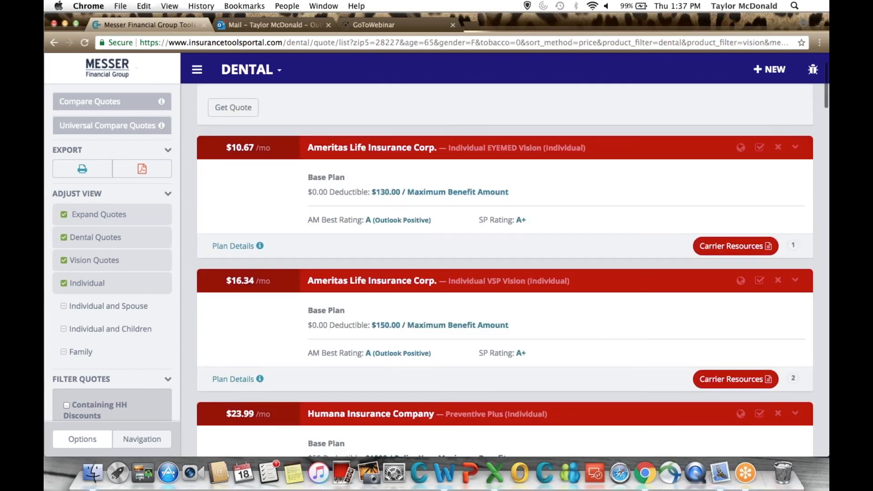
scroll(276, 265, down, 2)
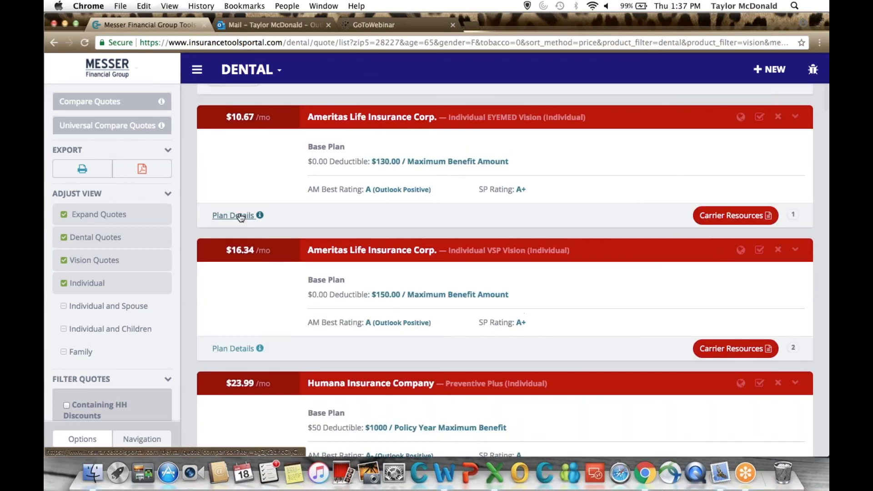
click(237, 217)
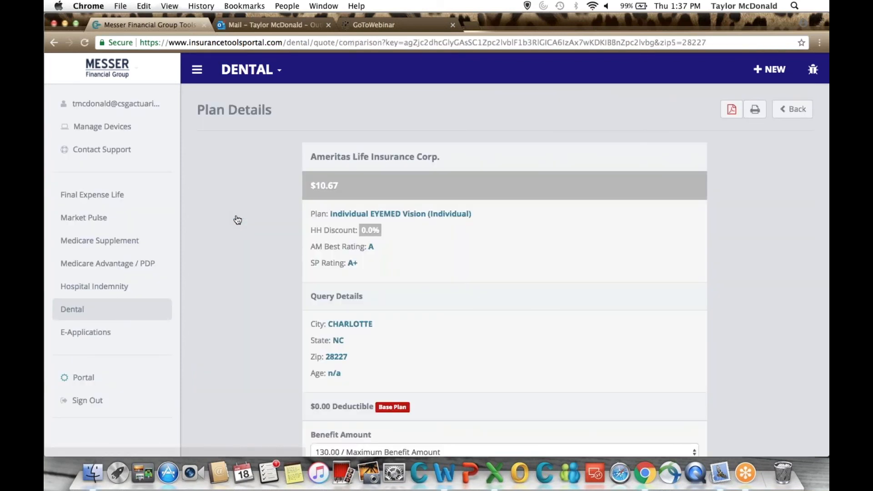
scroll(376, 276, down, 2)
scroll(376, 276, down, 5)
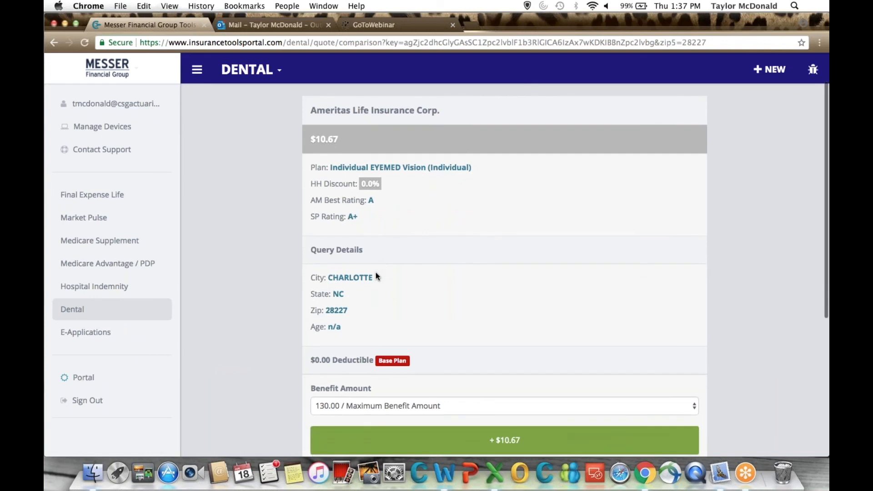
Check the benefit amount options in the Ameritas plan details, keeping 130.00 / Maximum Benefit Amount.
click(367, 332)
click(367, 332)
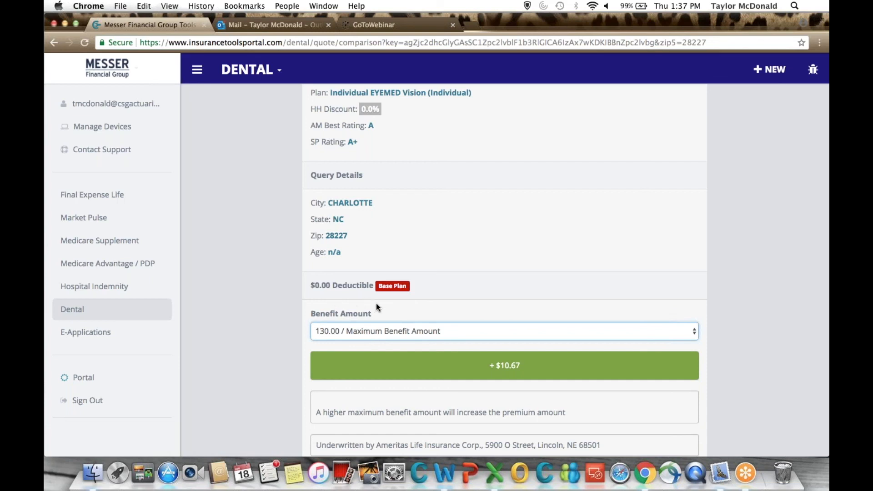
click(366, 330)
click(365, 329)
scroll(351, 363, up, 1)
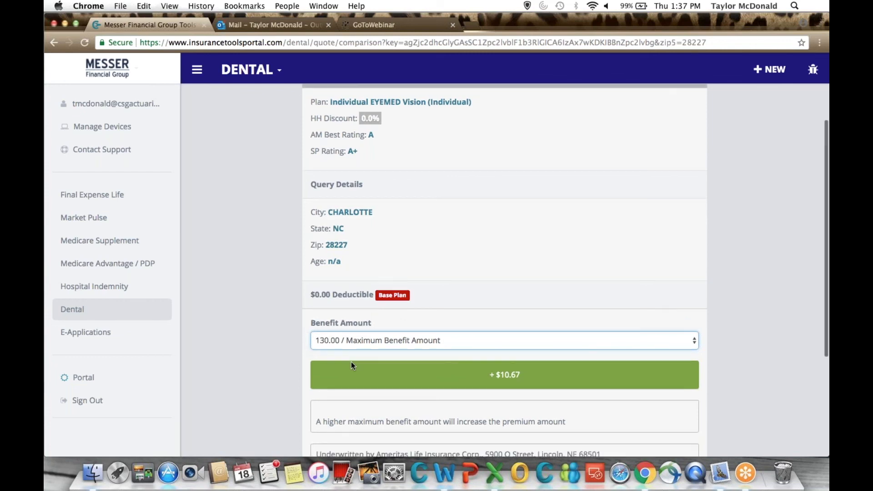
scroll(352, 364, up, 2)
scroll(361, 244, down, 5)
scroll(364, 273, down, 1)
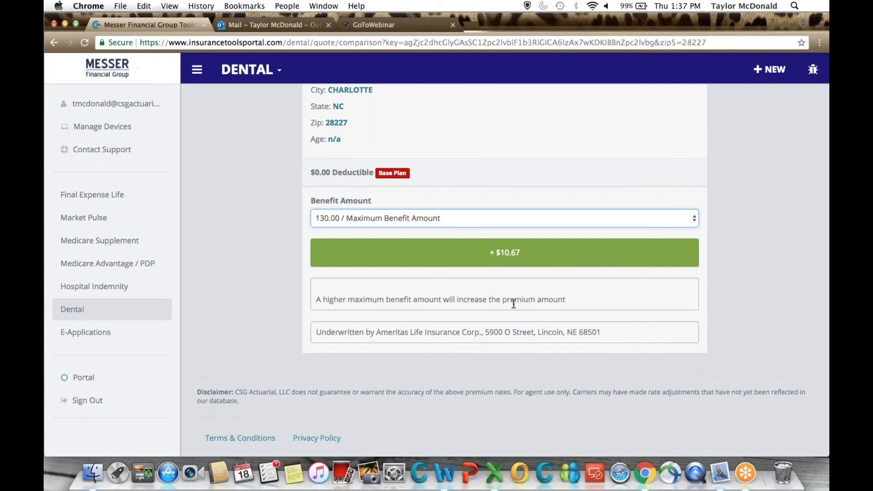
click(412, 216)
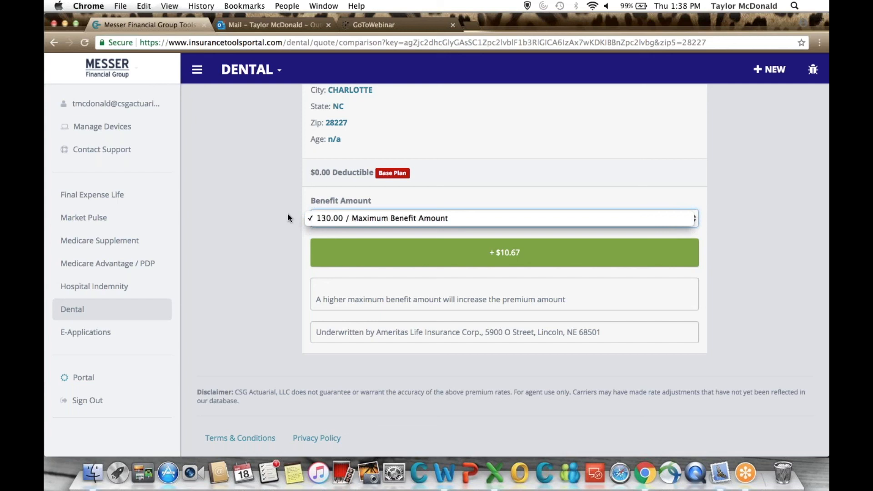
click(281, 284)
Leave the Ameritas plan details and return to the dashboard.
scroll(318, 209, up, 3)
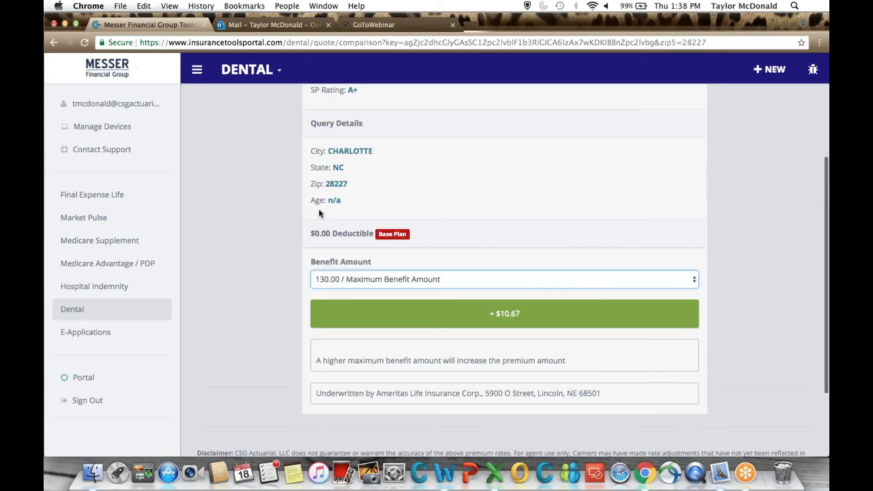
scroll(384, 164, up, 1)
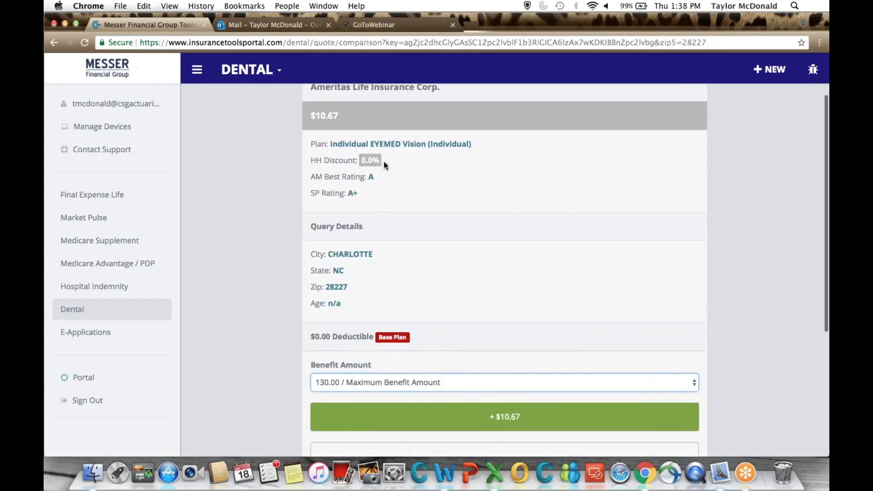
scroll(385, 164, up, 4)
click(796, 108)
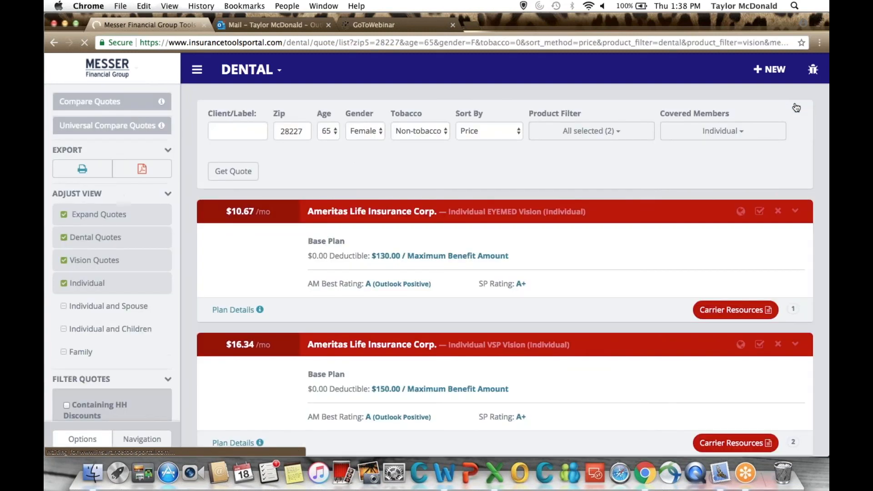
click(251, 69)
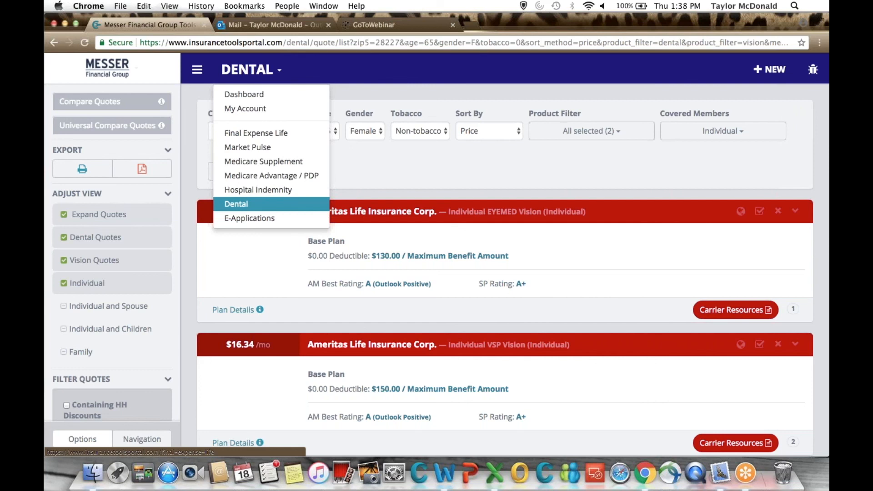
click(255, 95)
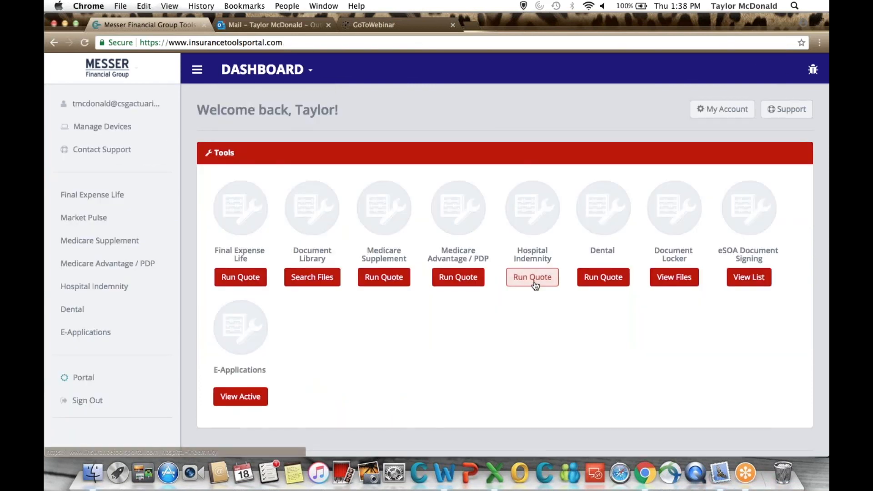
Start a Hospital Indemnity quote and enter ZIP code 28227.
click(533, 279)
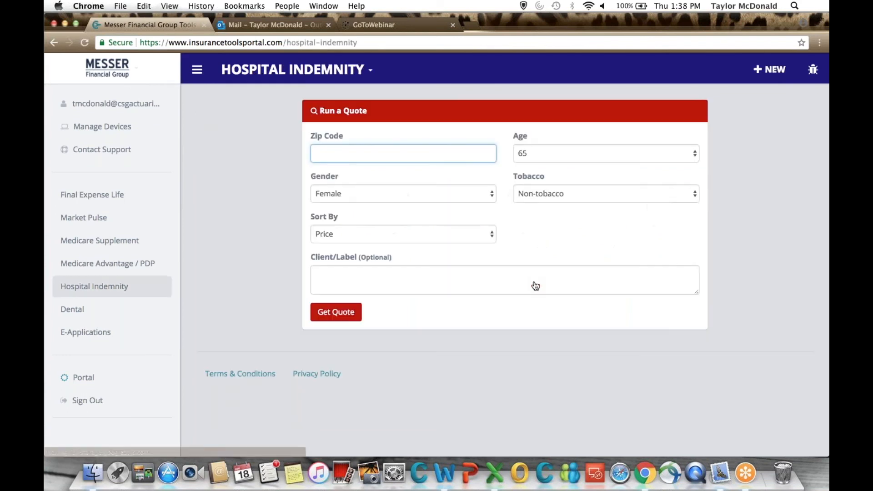
text(28227)
click(523, 352)
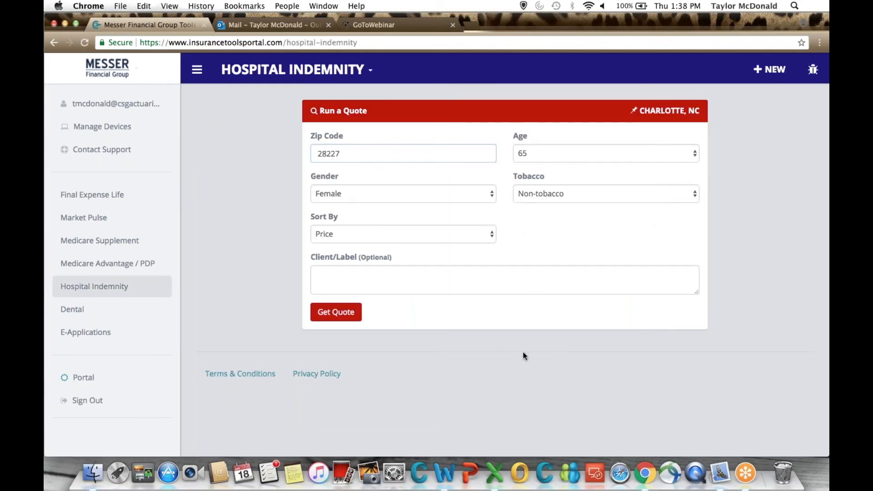
Run the Hospital Indemnity quote for a 65-year-old non-tobacco female, keeping the results sorted by Price.
click(529, 154)
click(528, 154)
click(536, 193)
click(537, 194)
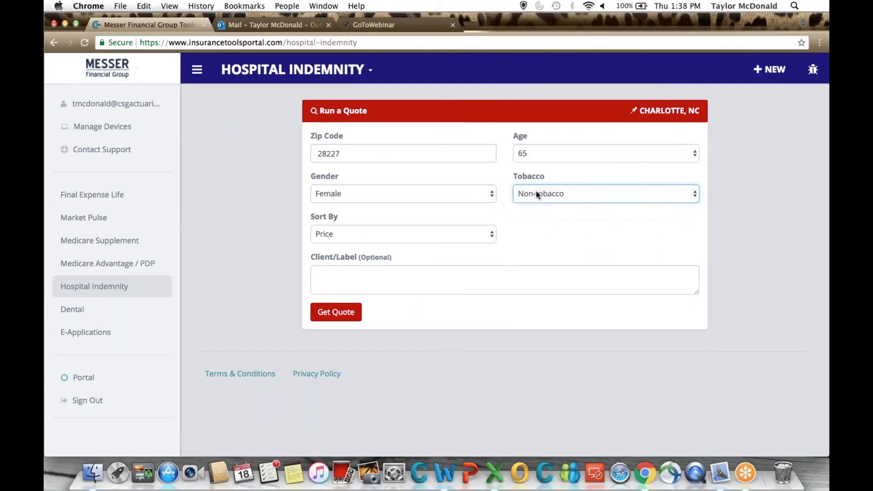
click(360, 234)
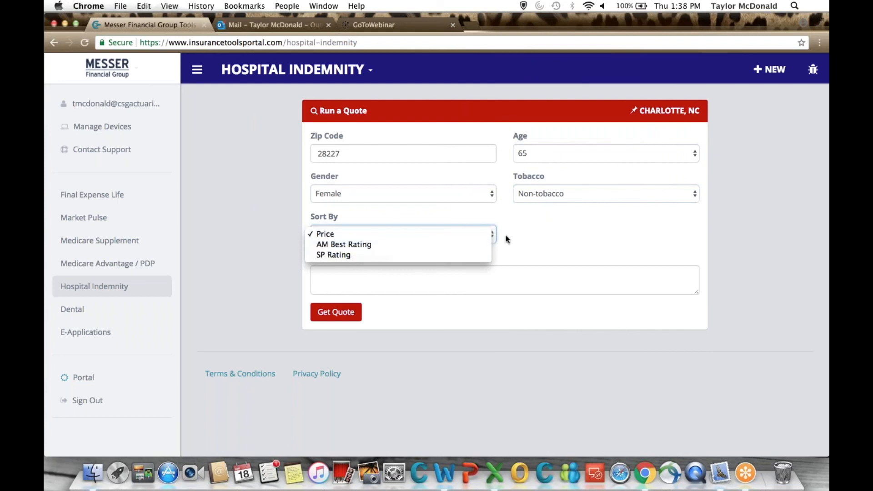
click(540, 241)
click(336, 312)
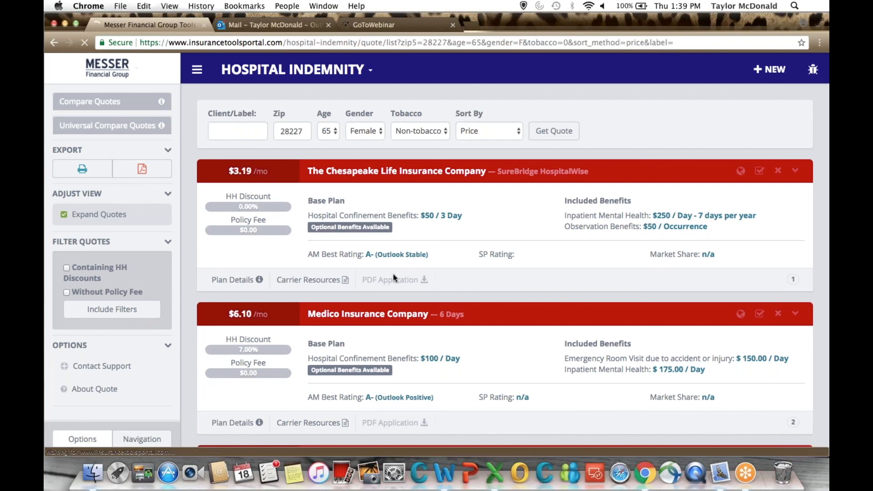
Filter the Hospital Indemnity quotes to those containing HH discounts, and clear that filter again.
scroll(393, 274, down, 4)
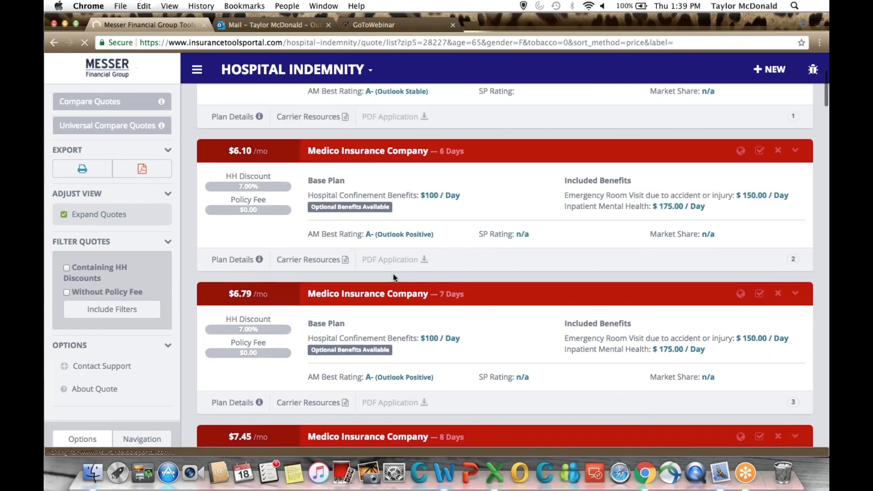
scroll(393, 274, up, 4)
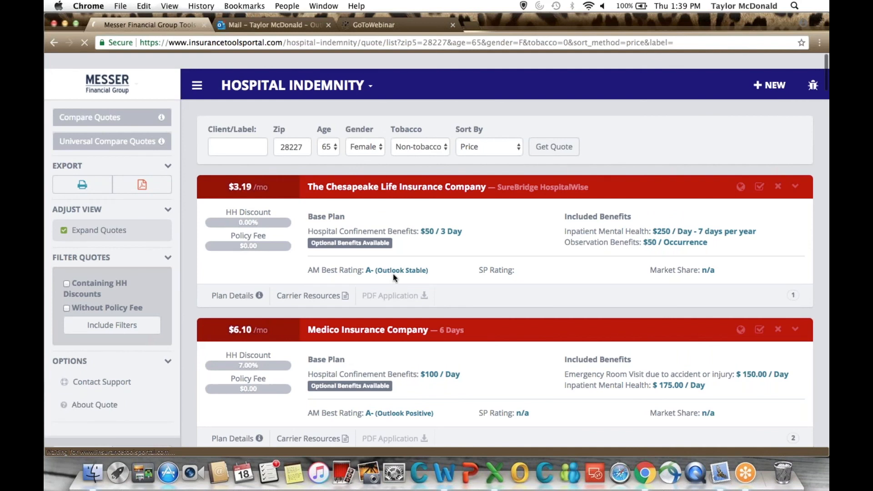
scroll(393, 274, down, 1)
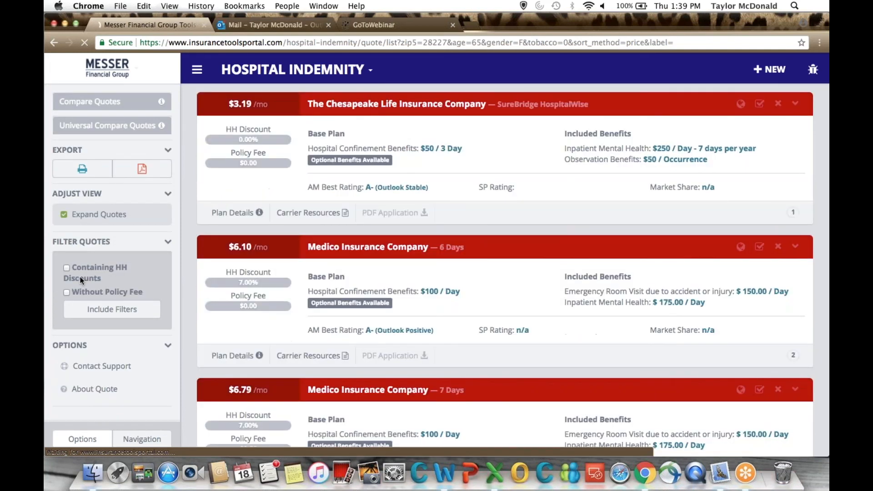
click(66, 267)
click(95, 317)
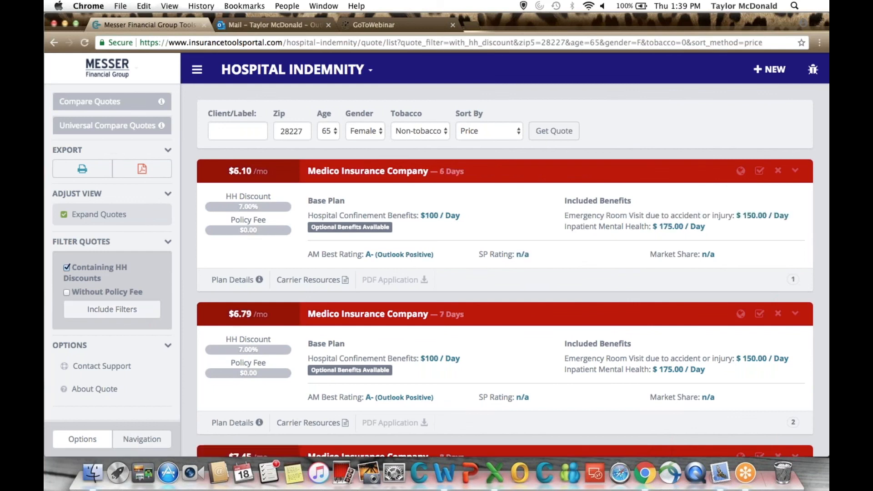
click(79, 264)
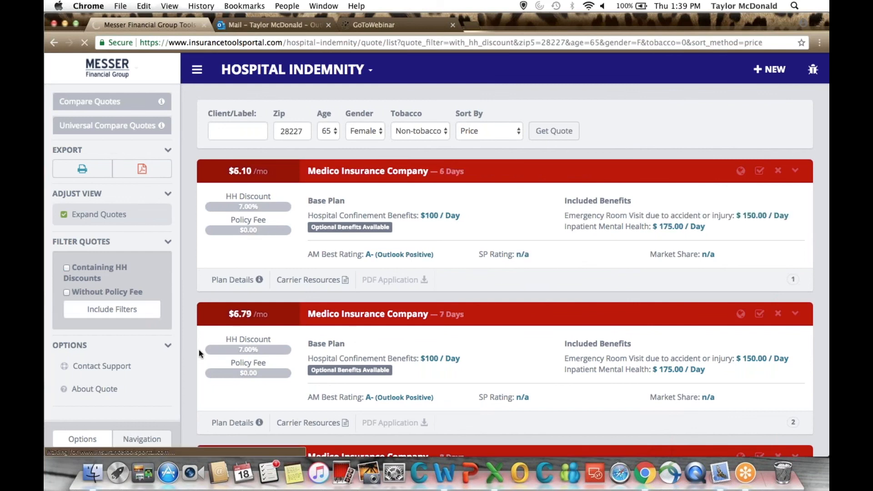
Open the plan details of the Chesapeake Life SureBridge HospitalWise quote and go to its base plan benefits.
scroll(198, 350, down, 3)
click(246, 279)
scroll(417, 252, down, 3)
scroll(374, 272, up, 2)
scroll(374, 275, down, 1)
scroll(374, 272, down, 5)
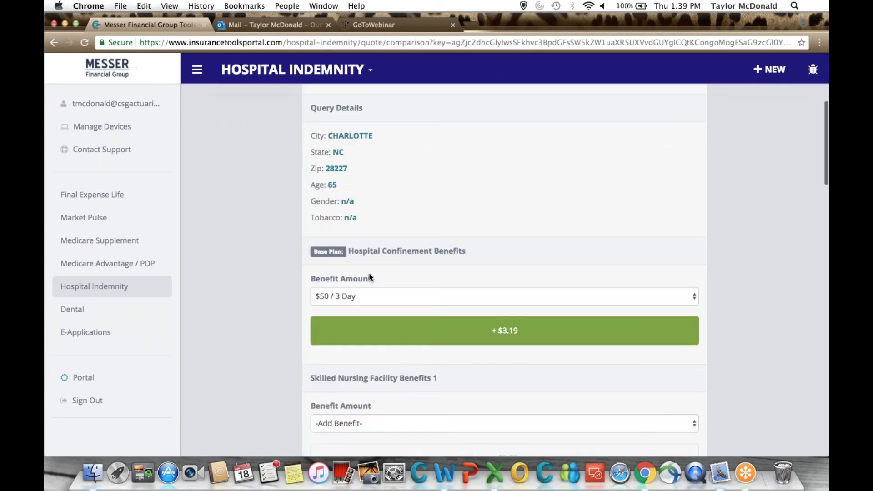
Set the base plan's Hospital Confinement benefit amount to $550 / 3 Day and check the plan's total premium.
click(364, 297)
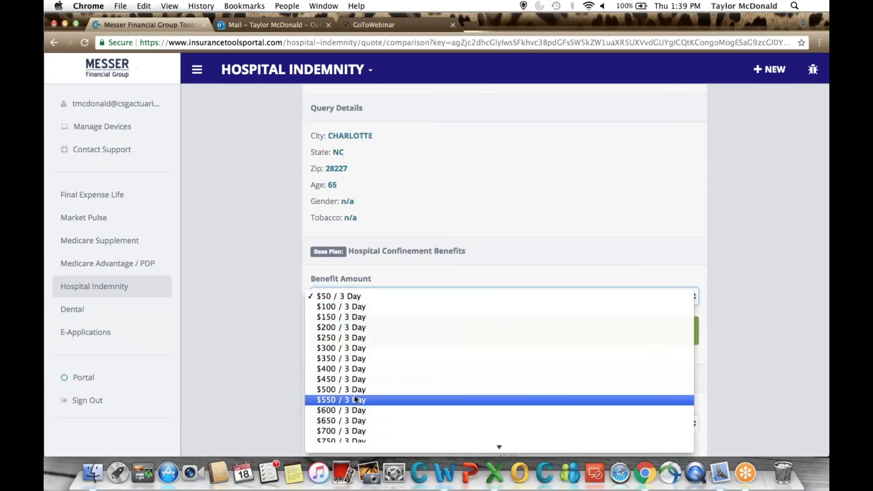
click(355, 399)
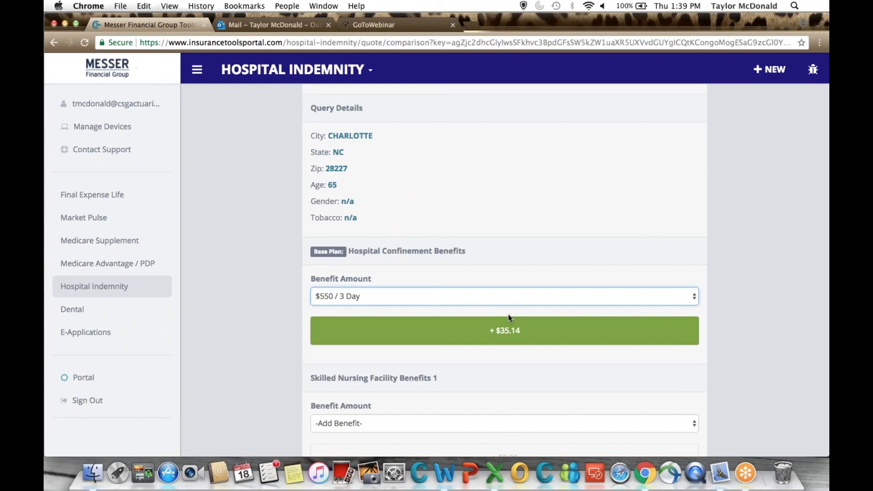
scroll(510, 317, up, 1)
scroll(509, 317, up, 5)
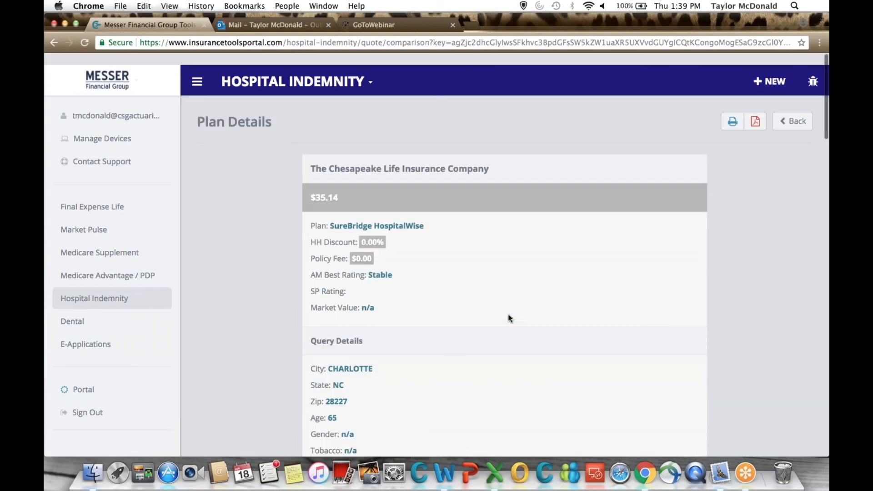
scroll(510, 317, down, 3)
scroll(510, 318, down, 7)
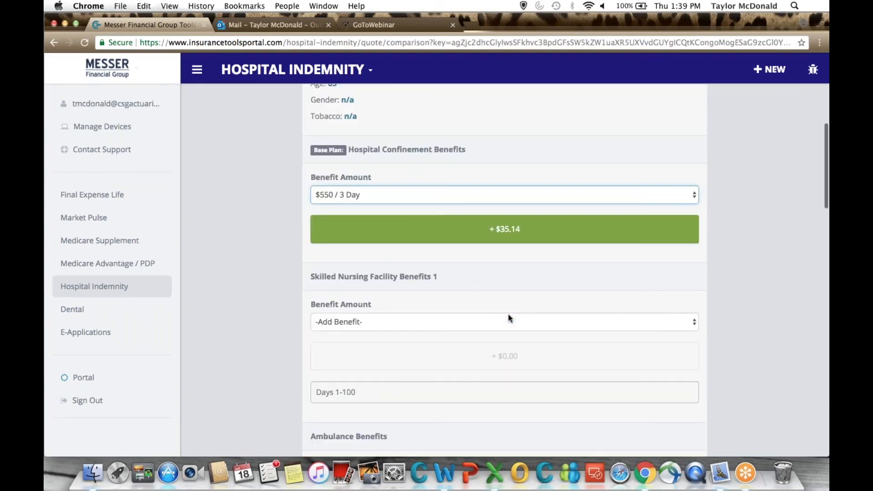
Change the Hospital Confinement benefit amount to $250 / 6 Day and check the plan's total premium.
scroll(417, 244, up, 1)
click(368, 210)
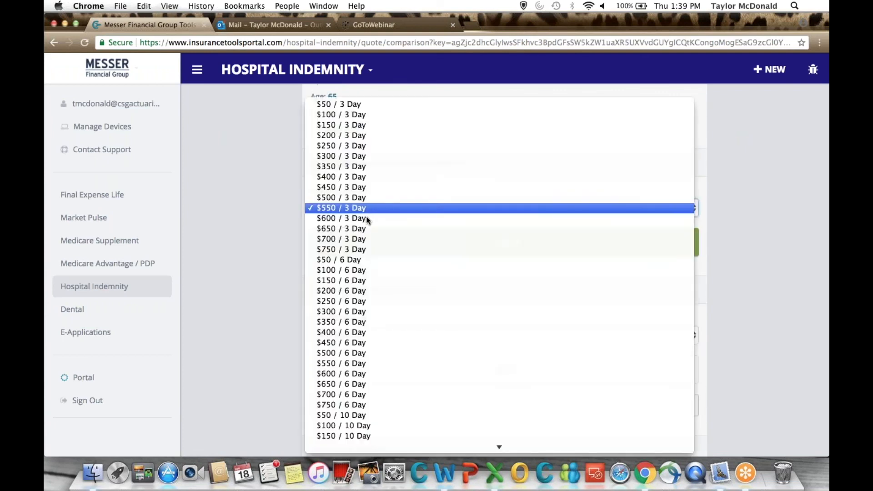
click(362, 302)
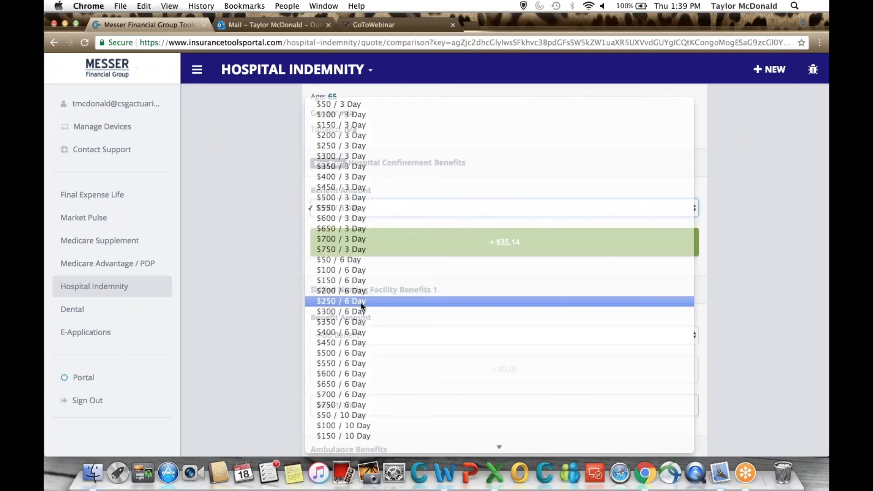
scroll(424, 243, up, 10)
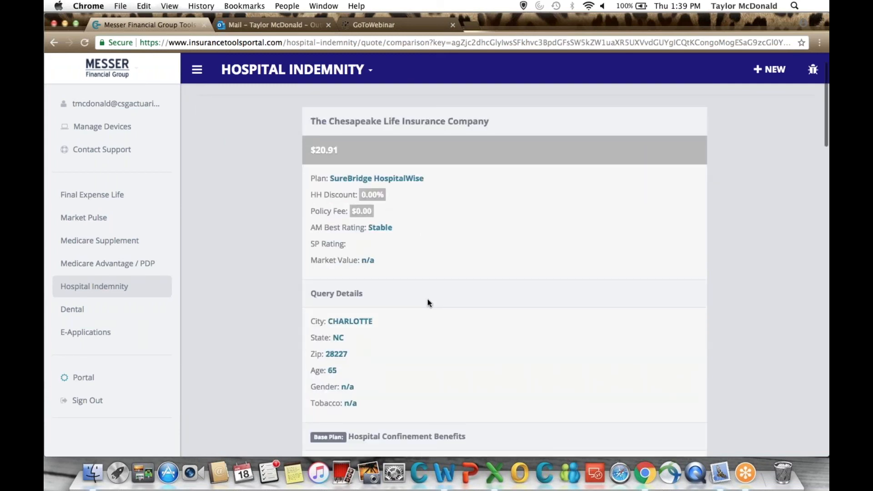
scroll(428, 298, down, 5)
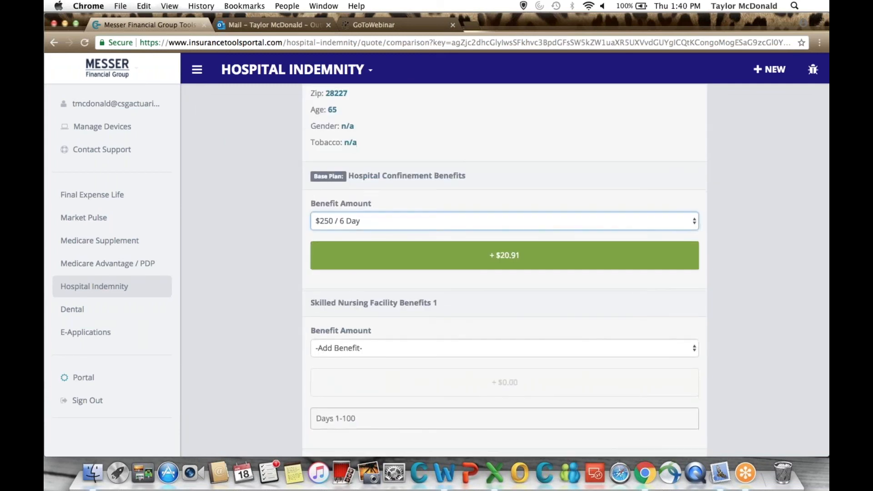
Add the Emergency Room Visit benefit, trying $400 / Occurrence and settling on $300 / Occurrence.
scroll(505, 272, down, 10)
click(346, 203)
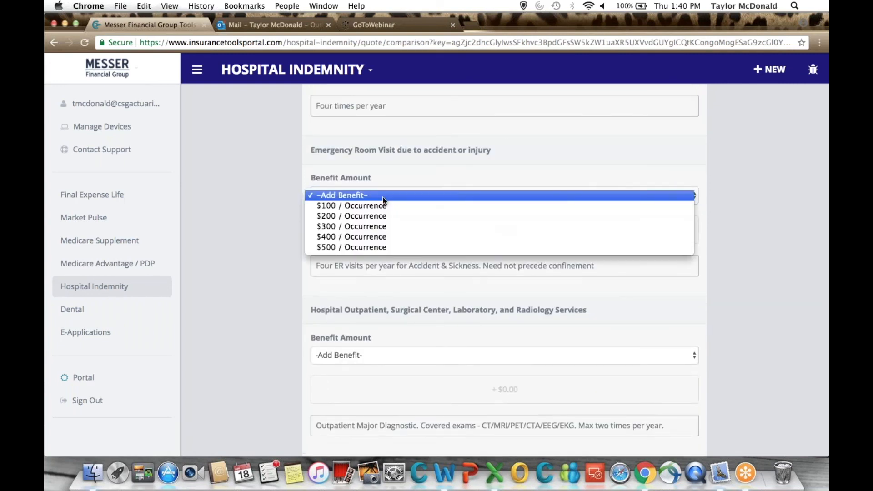
click(376, 236)
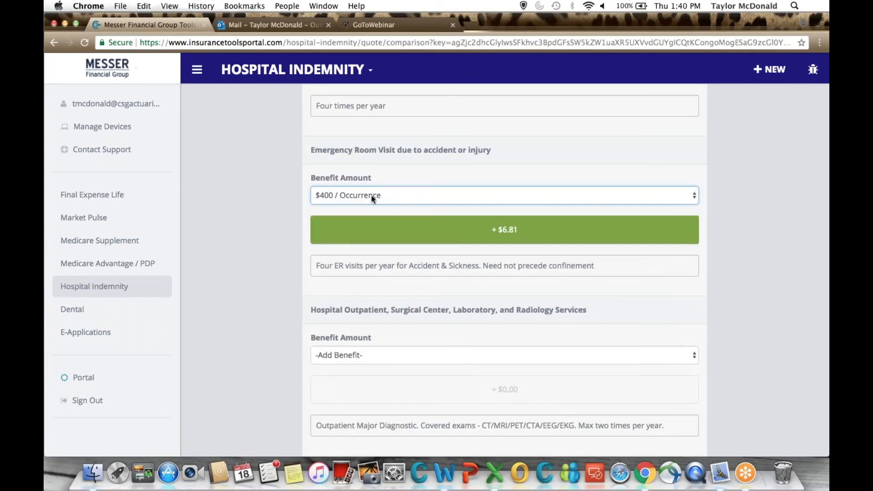
click(371, 195)
click(365, 184)
Review the other optional benefits and the plan's total premium with the added Emergency Room benefit.
scroll(343, 302, down, 3)
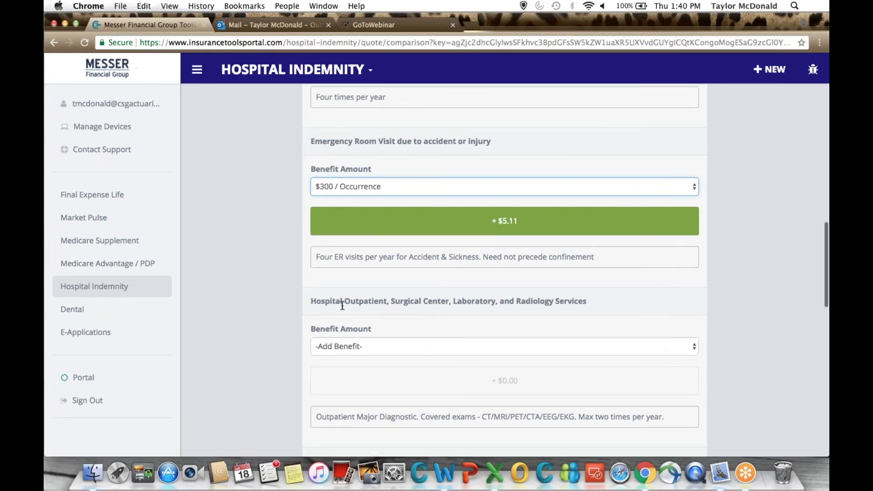
scroll(345, 258, down, 3)
scroll(345, 258, up, 3)
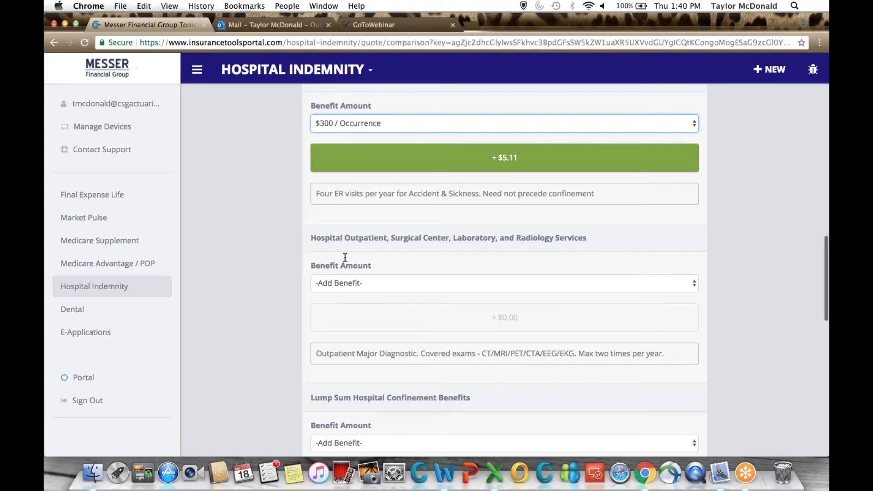
scroll(345, 258, up, 8)
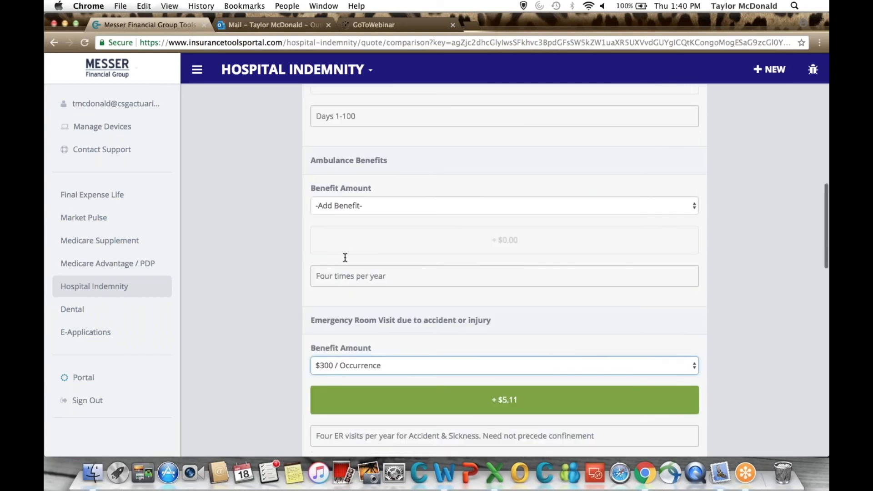
scroll(345, 258, up, 15)
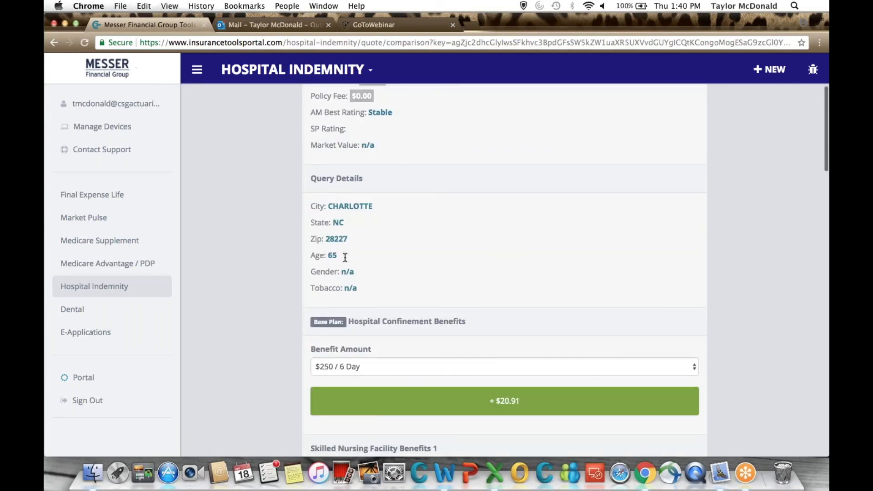
scroll(345, 257, up, 5)
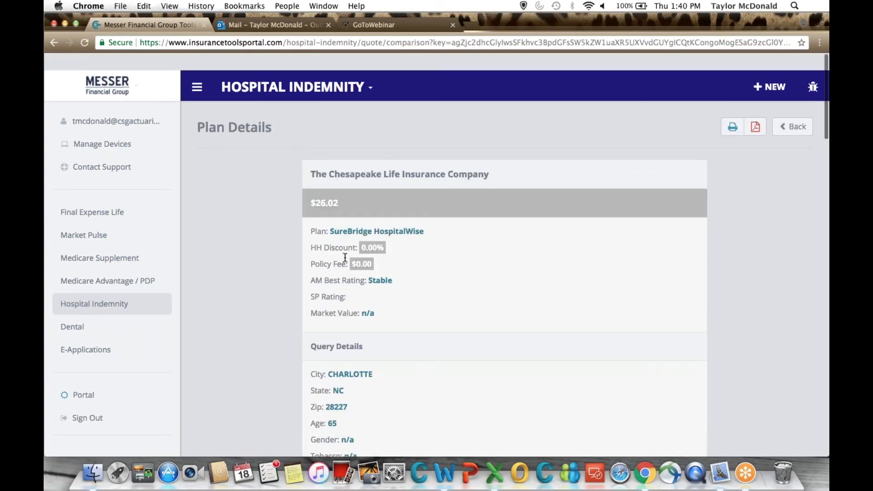
scroll(398, 304, down, 6)
scroll(417, 316, up, 6)
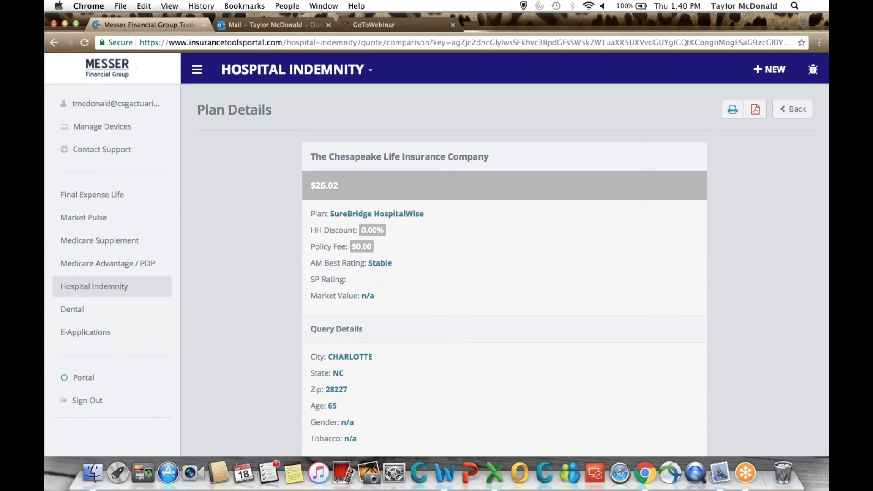
Leave the Chesapeake Life plan details and return to the dashboard.
click(756, 110)
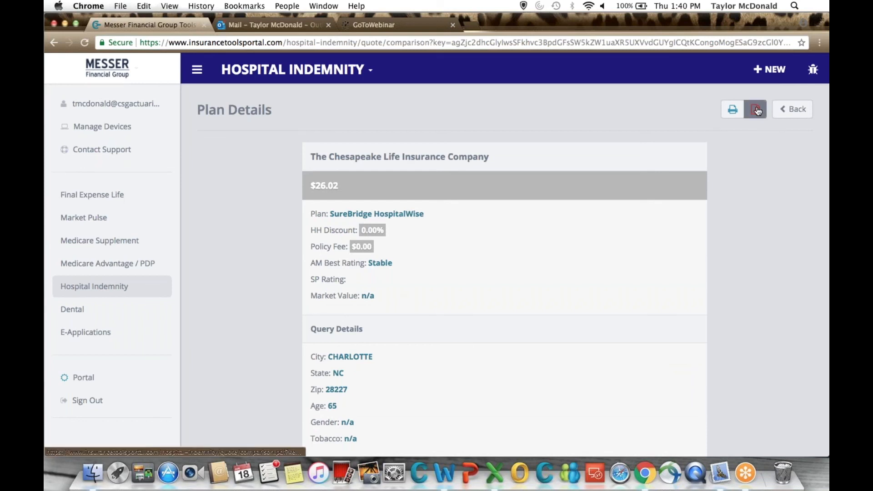
click(795, 116)
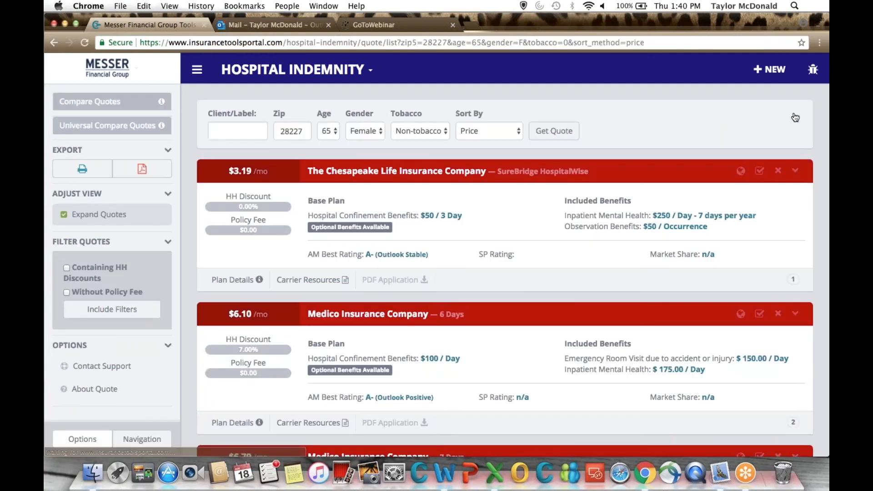
click(295, 69)
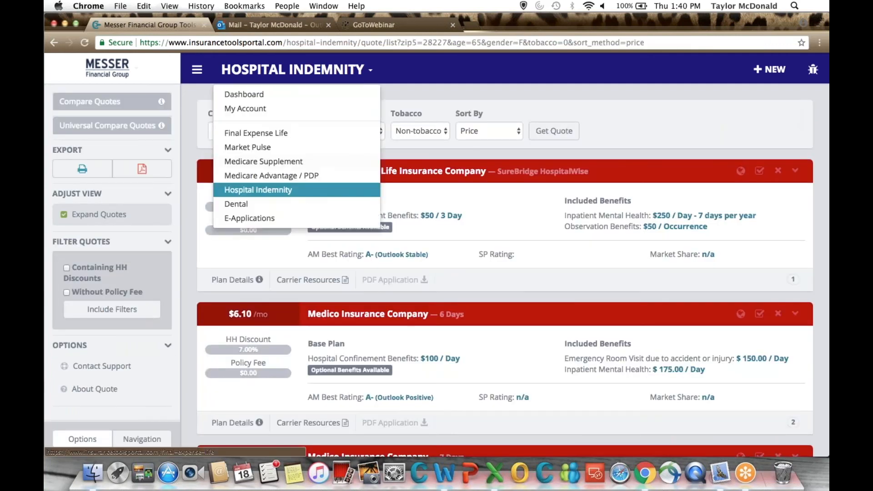
click(257, 98)
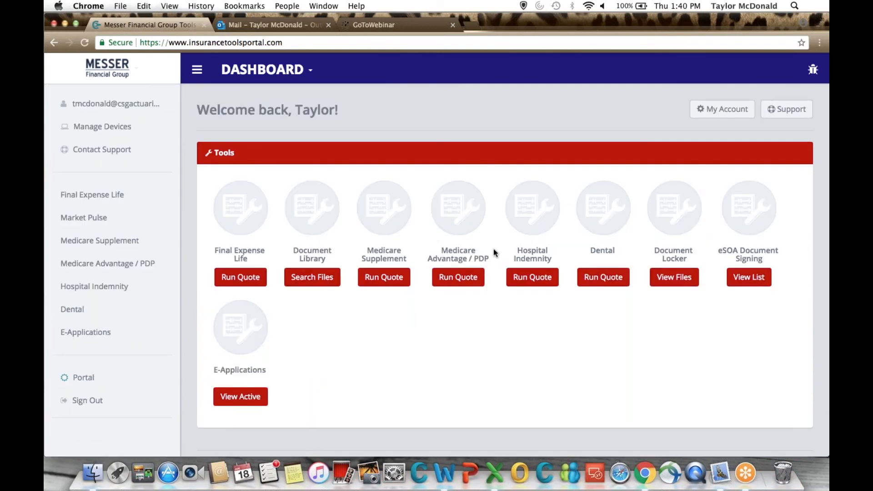
Start a Medicare Advantage / PDP quote for ZIP code 28227 with Medicare Part D as the plan.
click(458, 279)
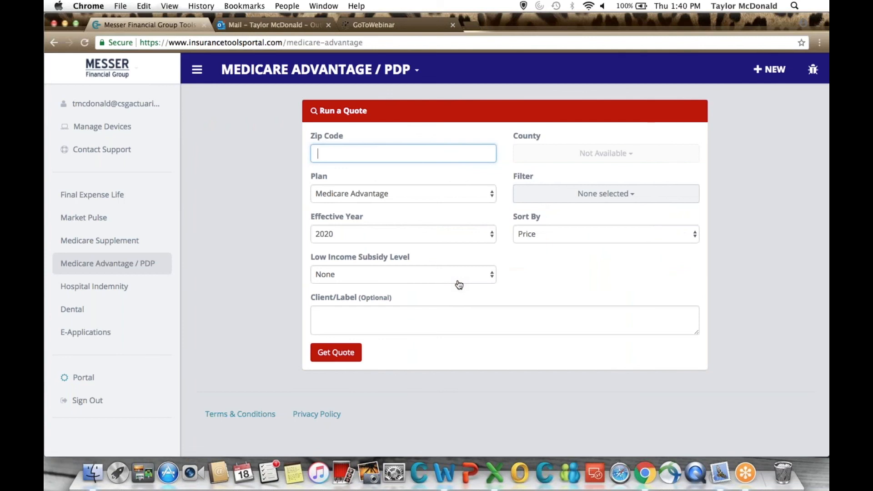
text(28227)
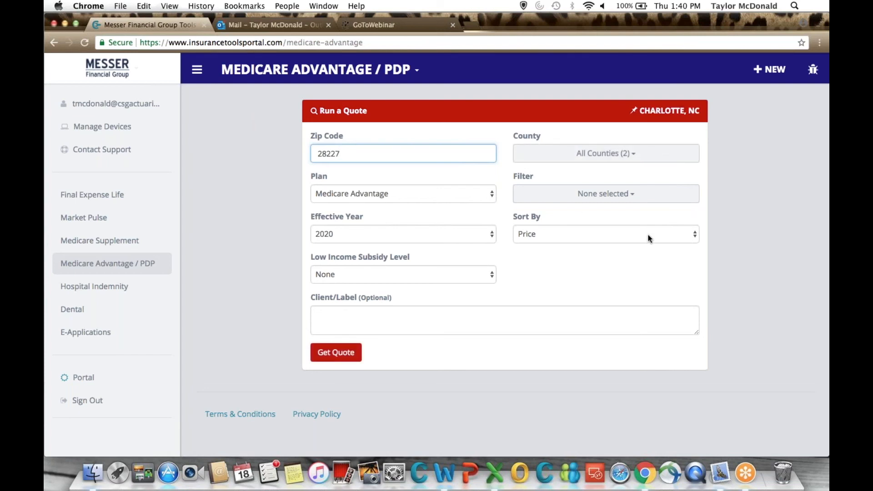
click(490, 195)
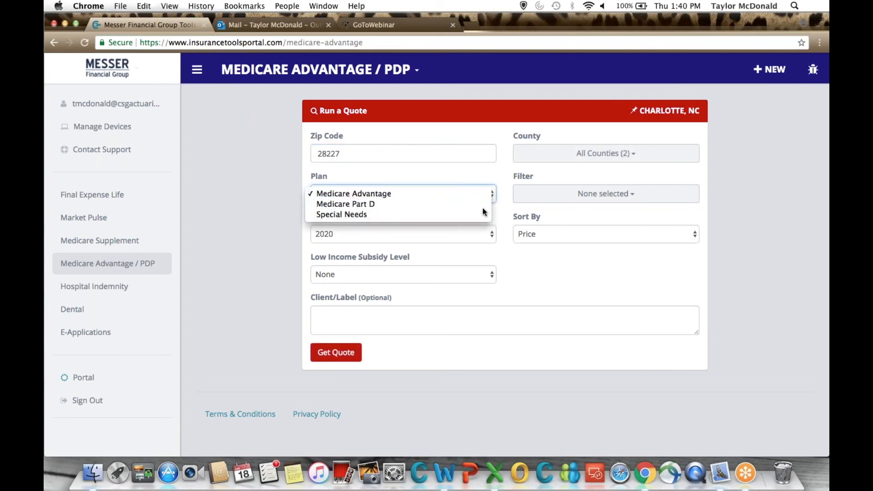
click(483, 208)
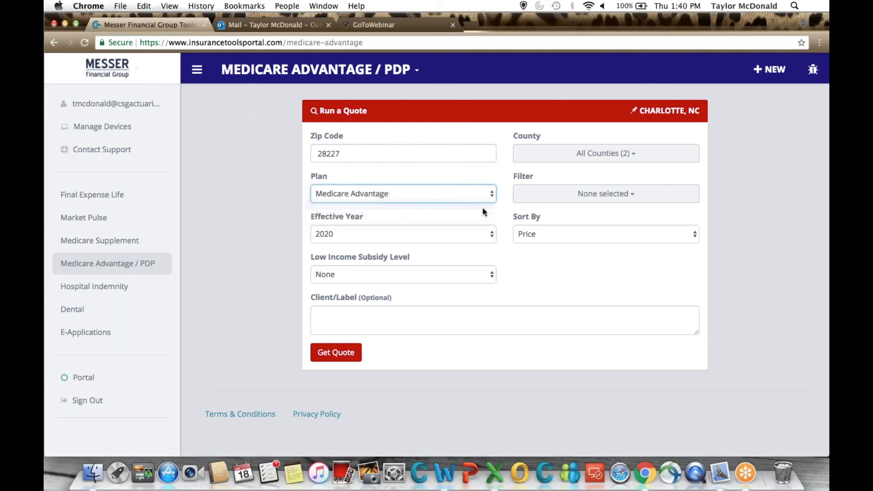
Filter the quote by Low Income Subsidy and view the subsidy level choices, keeping None.
click(571, 195)
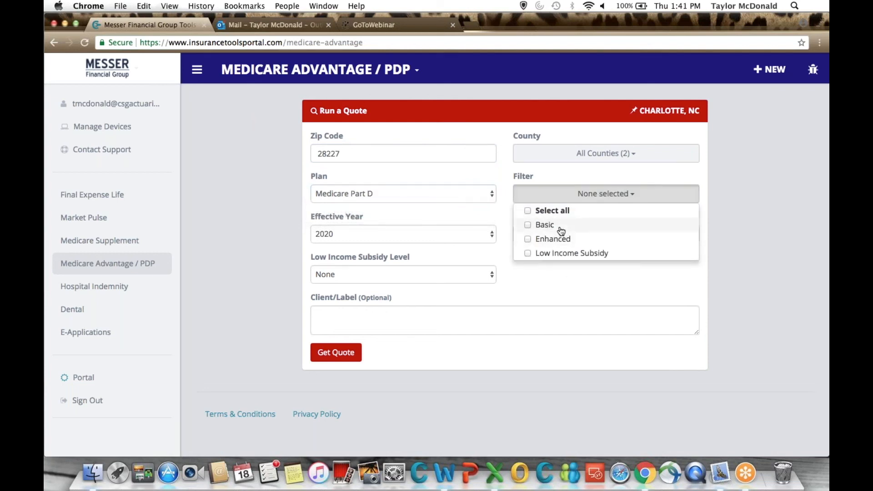
click(564, 253)
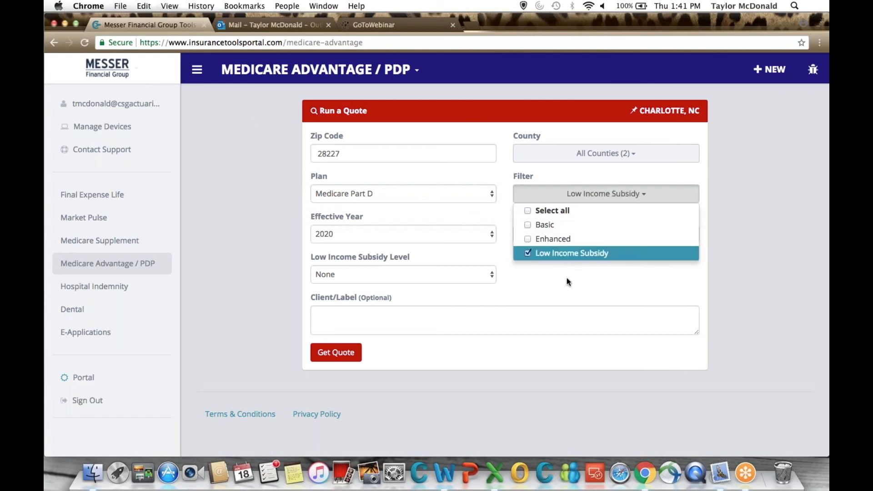
click(567, 280)
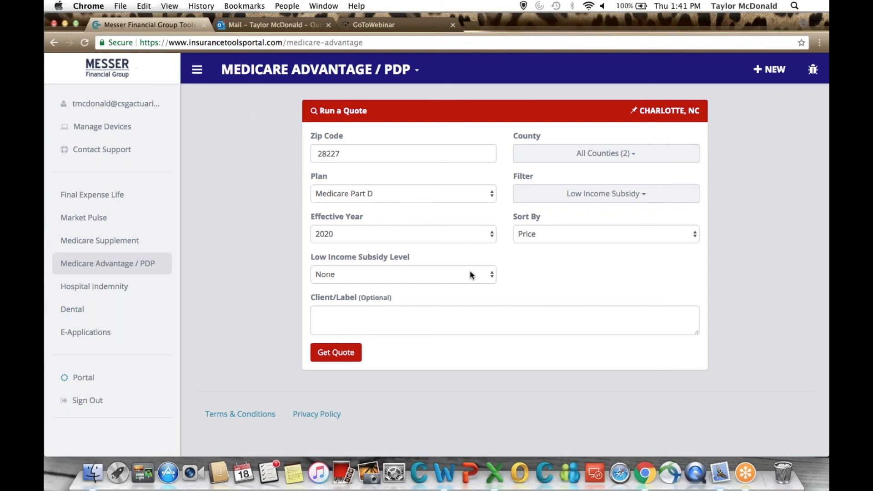
click(472, 275)
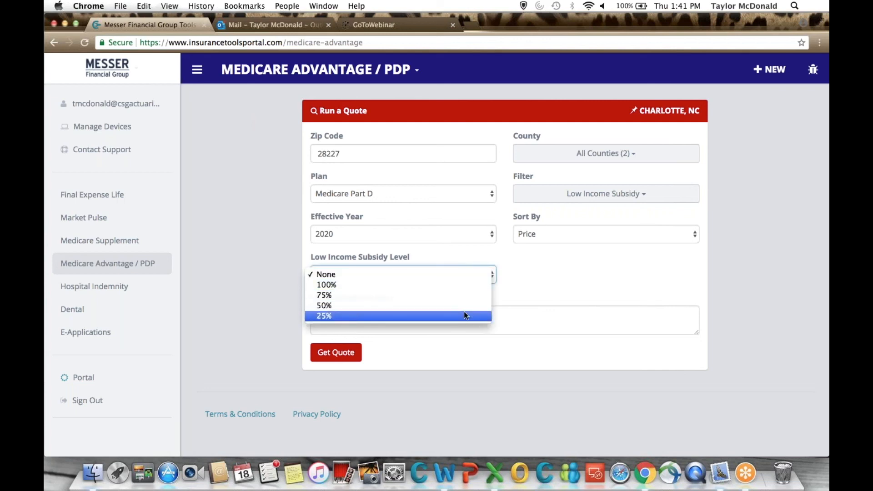
click(549, 273)
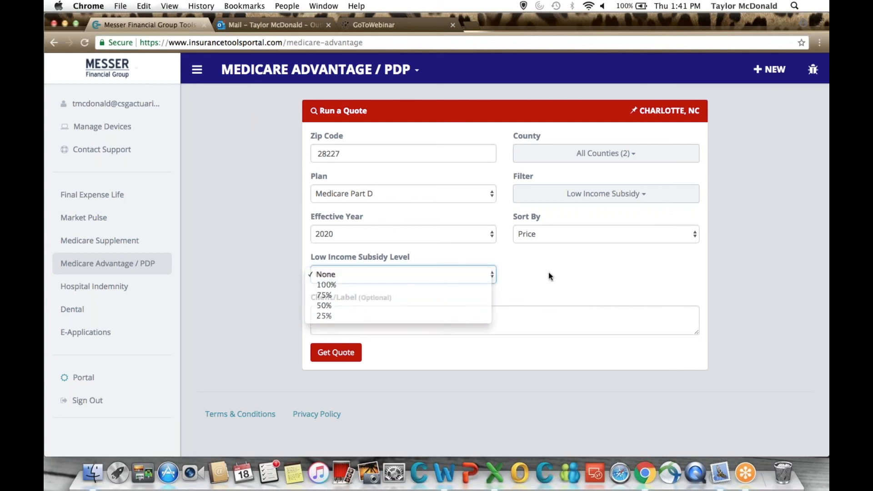
Set the Part D quote filter to include all plan types.
click(579, 196)
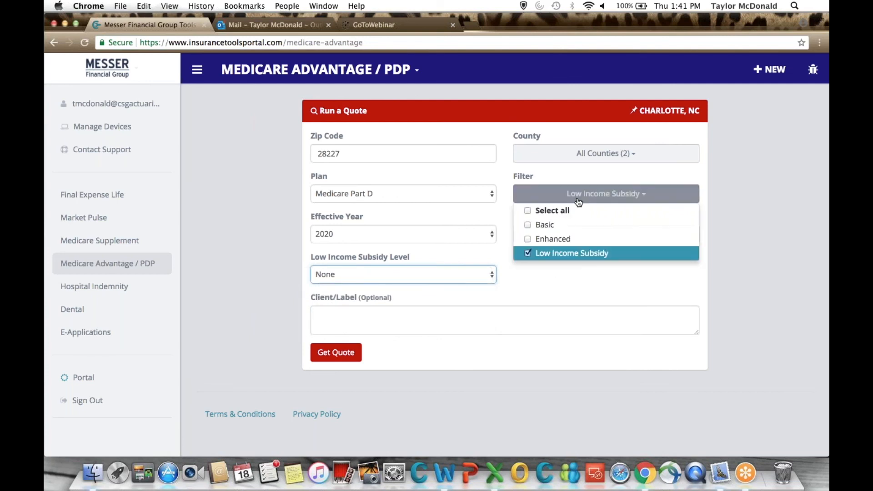
click(537, 209)
click(536, 270)
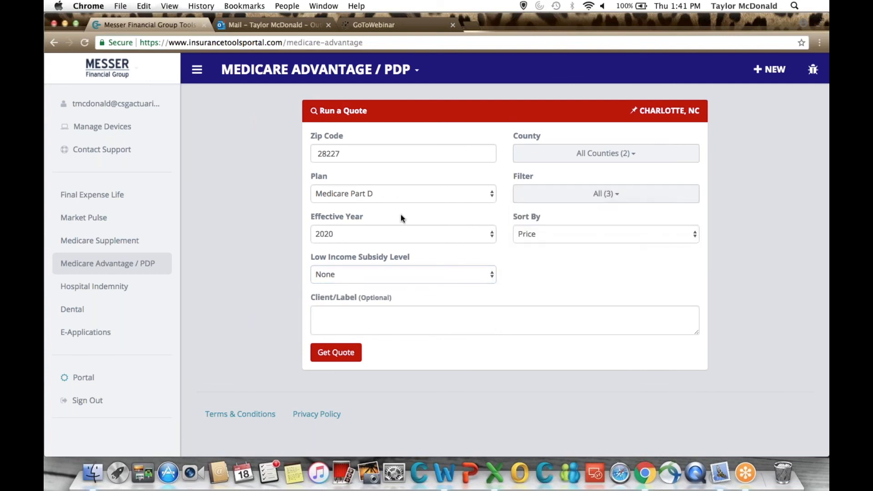
Run the Medicare Part D quote for effective year 2020 and show Market Analytics in the results.
click(382, 234)
click(382, 234)
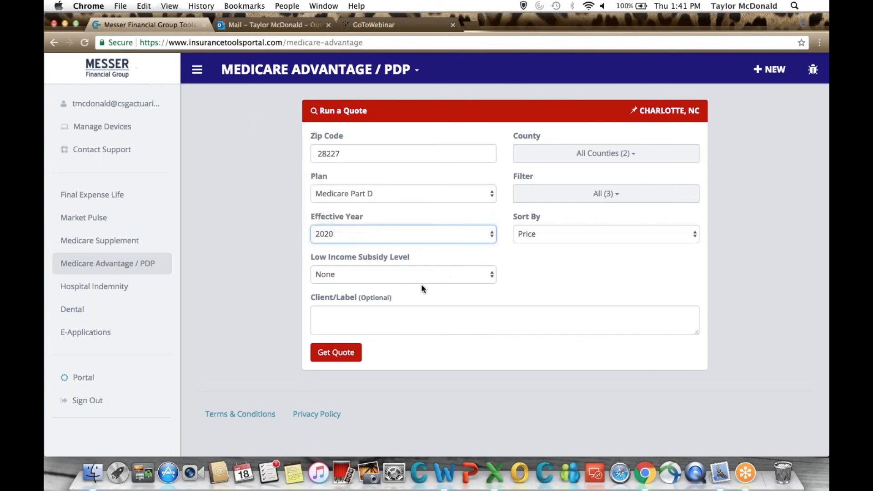
click(347, 357)
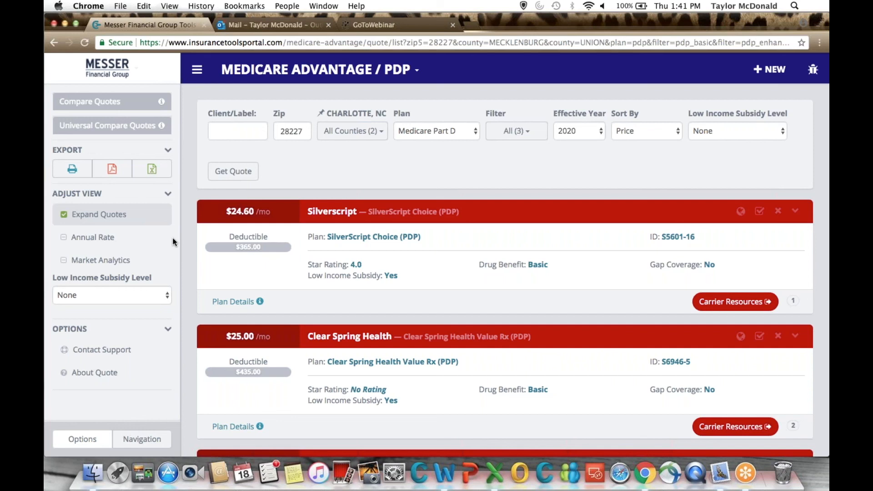
click(86, 260)
scroll(339, 327, down, 1)
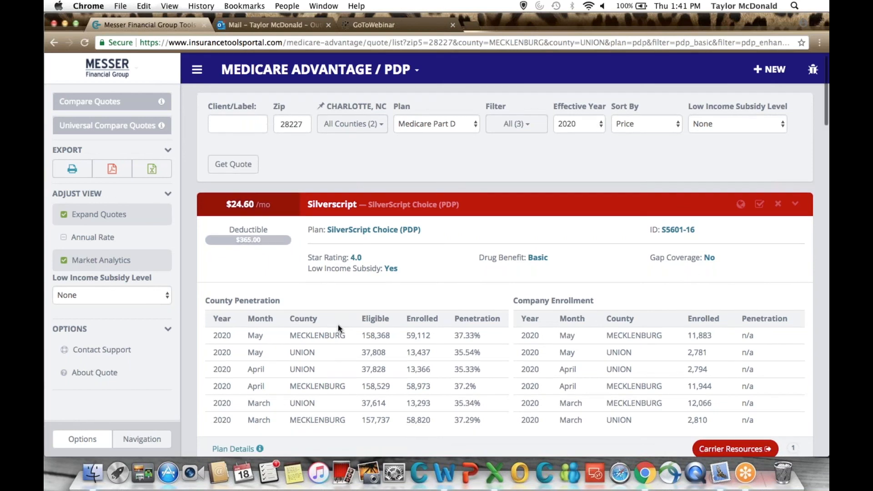
Review the SilverScript Choice plan's market analytics and view the county choices for the quote, keeping all counties selected.
scroll(338, 327, down, 3)
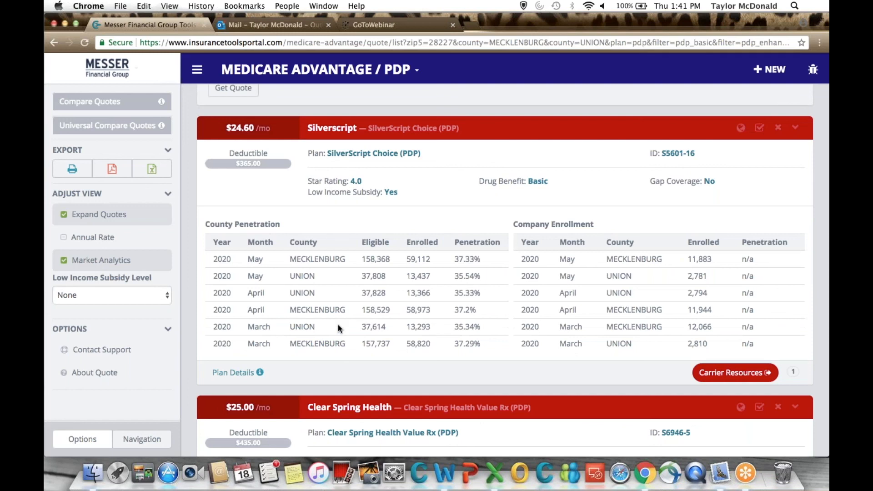
scroll(338, 326, up, 2)
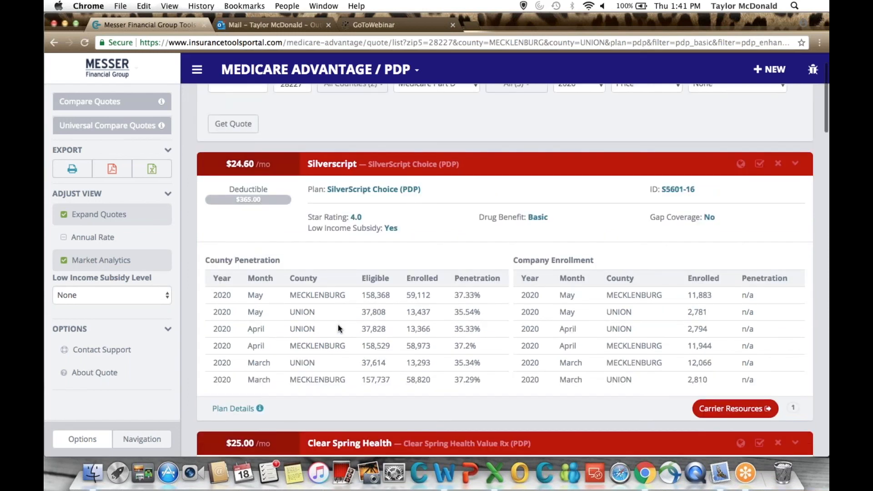
scroll(338, 326, up, 2)
click(373, 132)
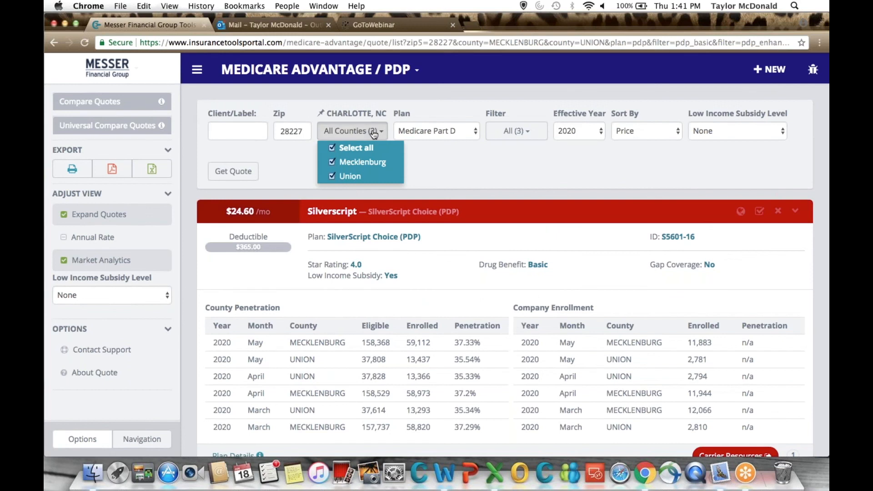
click(474, 165)
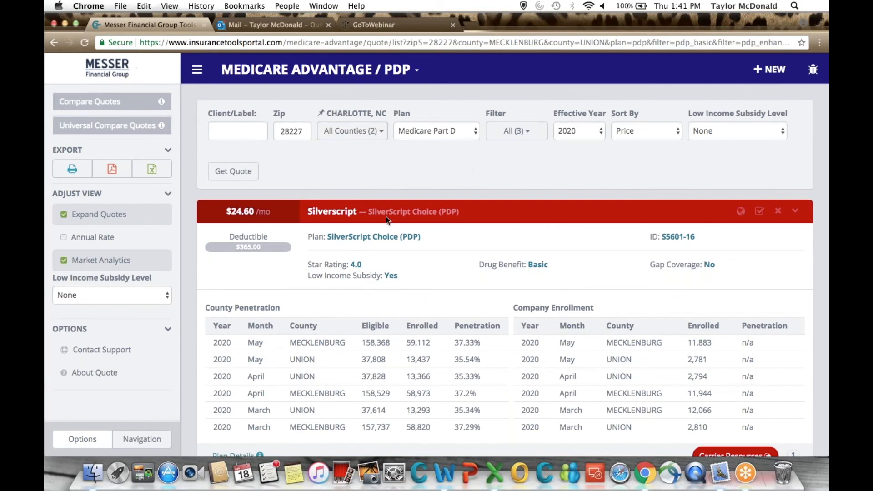
Compare the County Penetration and Company Enrollment tables of the SilverScript and Clear Spring Health Part D plans.
scroll(389, 263, down, 3)
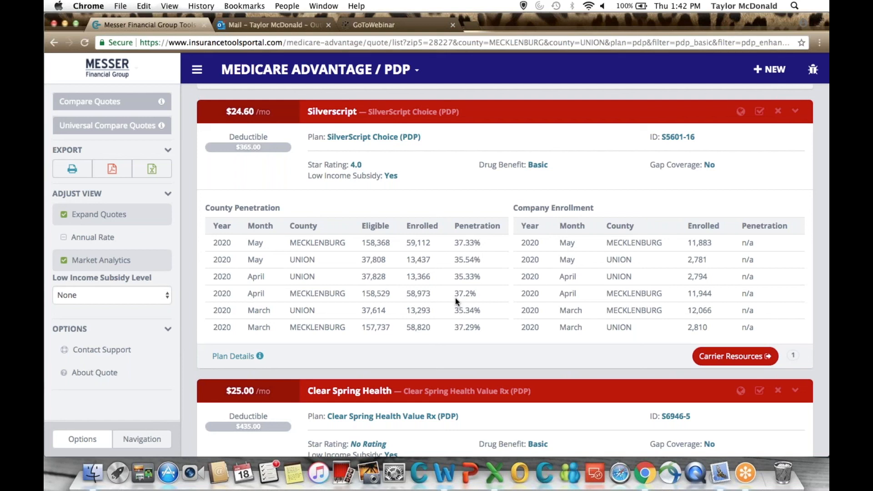
scroll(456, 302, down, 1)
scroll(455, 298, down, 5)
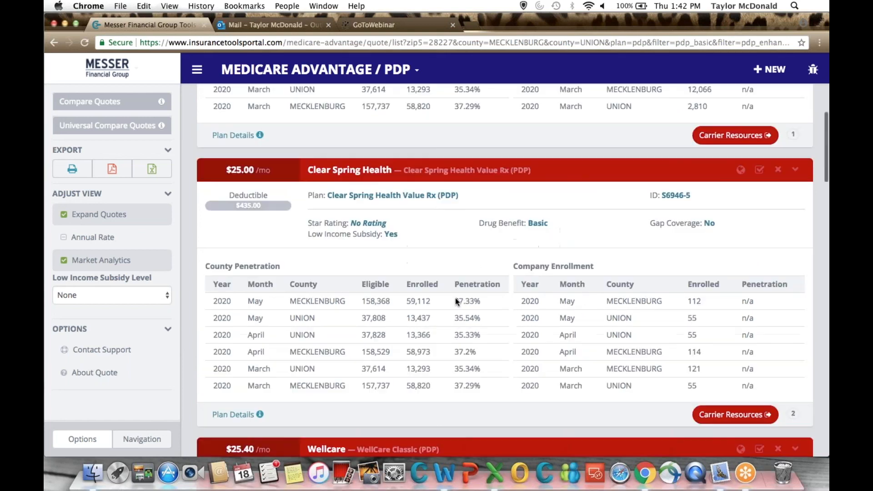
scroll(455, 299, up, 5)
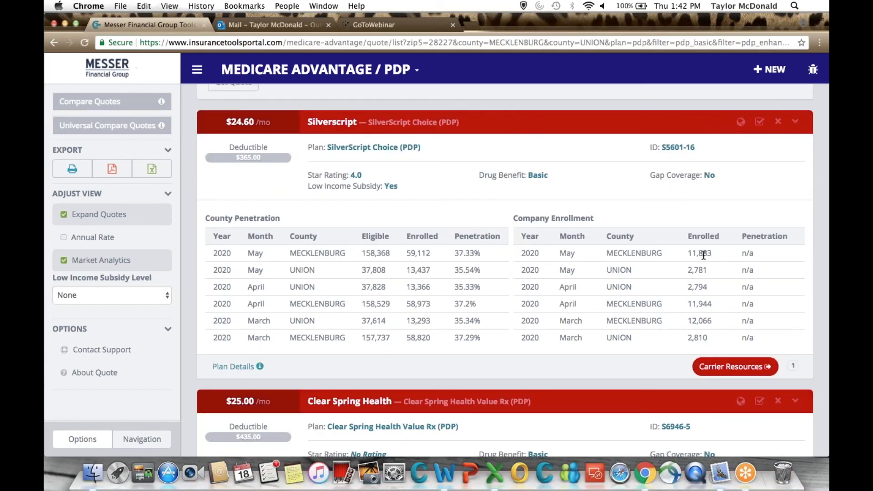
scroll(704, 256, down, 5)
scroll(485, 279, up, 7)
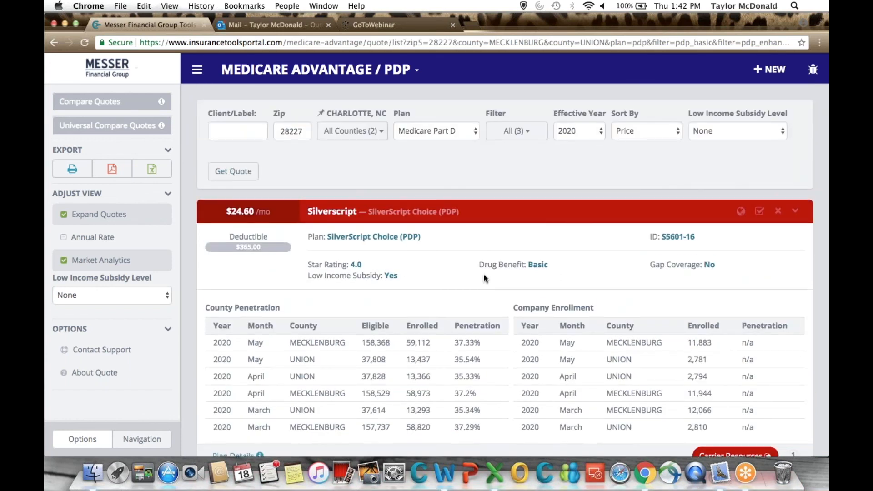
scroll(484, 275, down, 3)
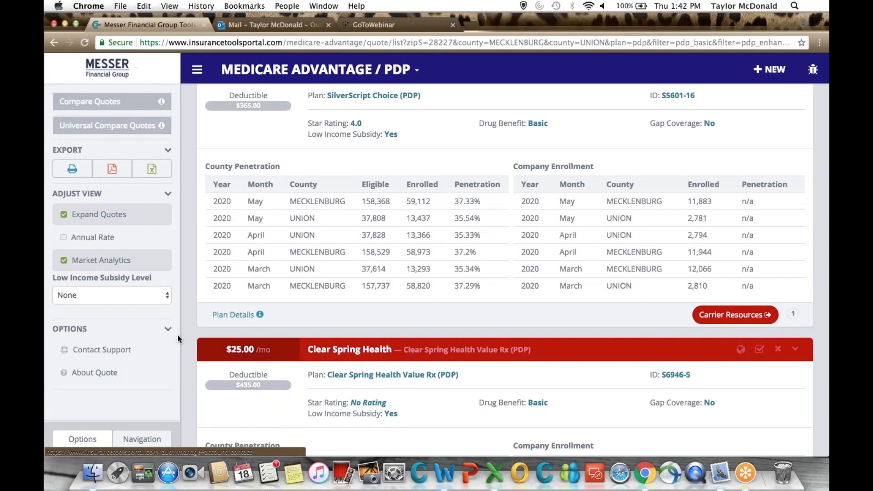
Read the About Quotes help, and view the Silverscript carrier resources website before returning to the quote results.
click(95, 373)
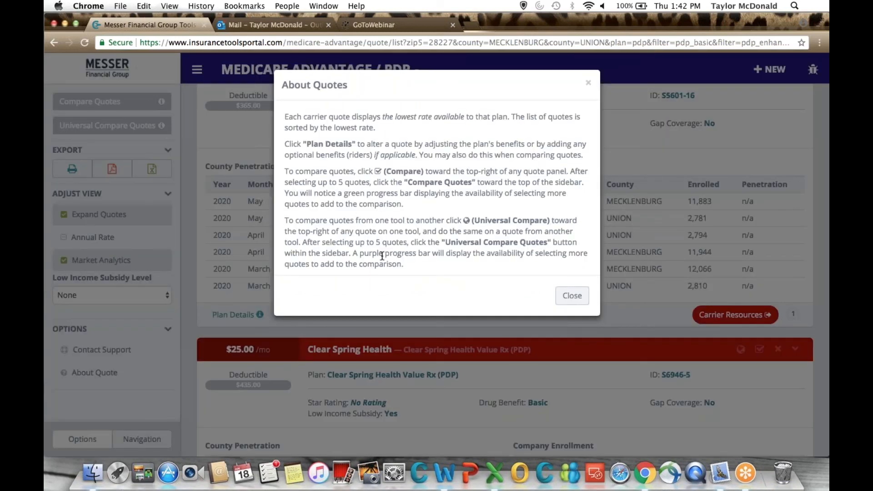
click(573, 296)
click(727, 402)
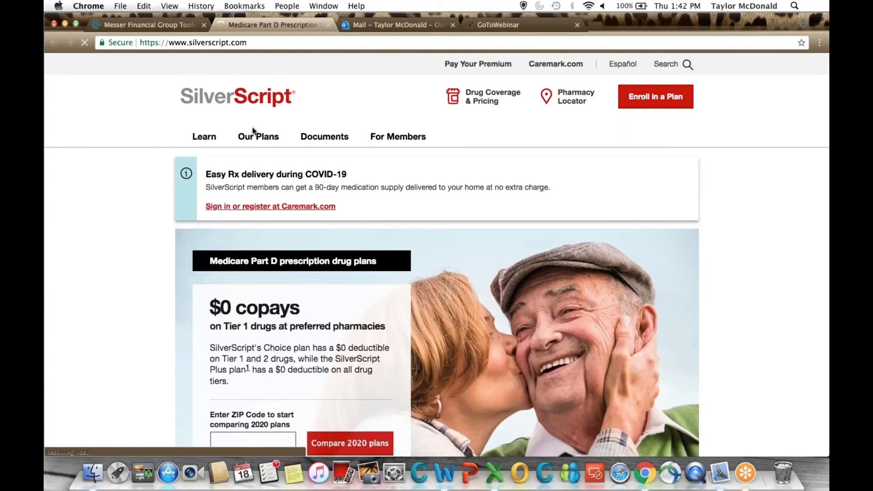
click(329, 25)
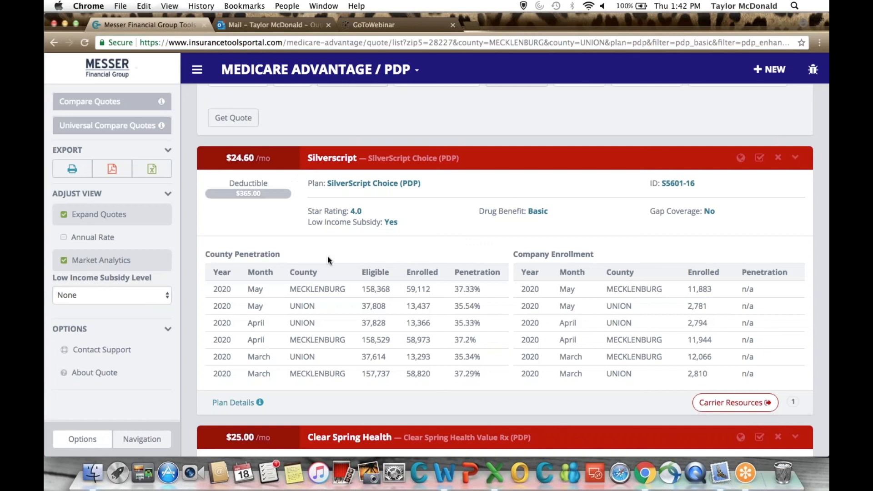
Mark the SilverScript Choice quote for comparison and clear that selection again.
scroll(329, 260, up, 2)
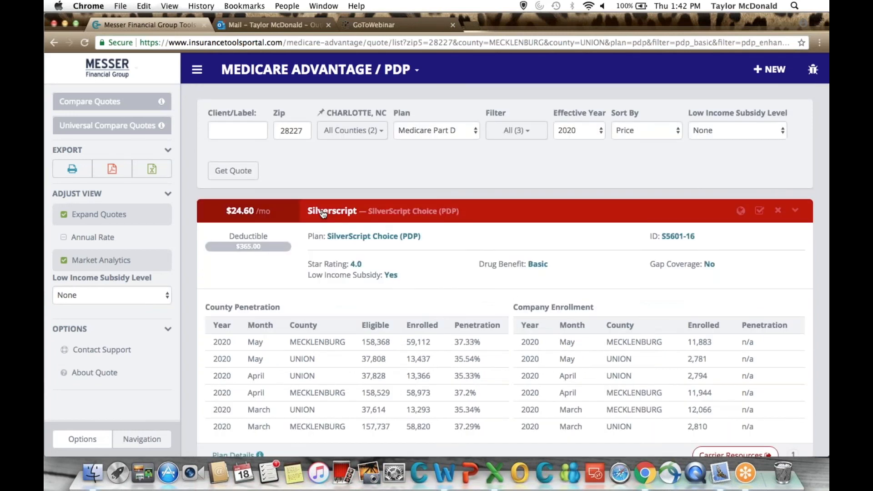
click(323, 212)
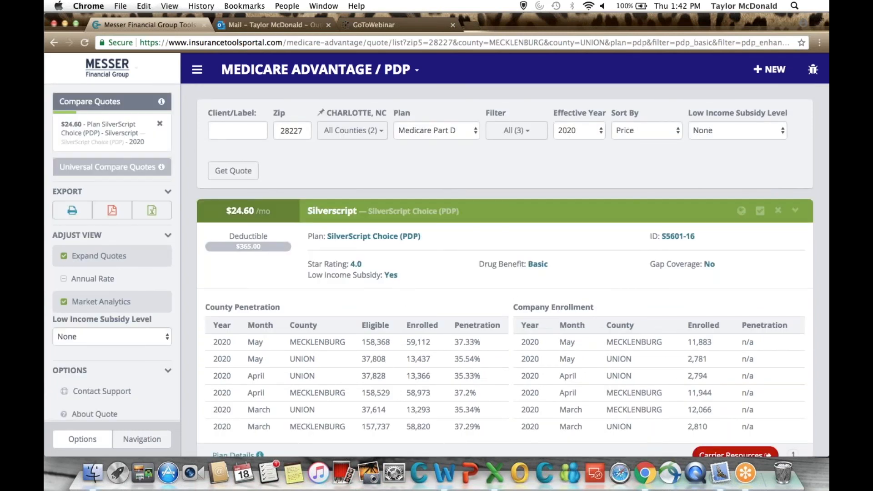
click(285, 220)
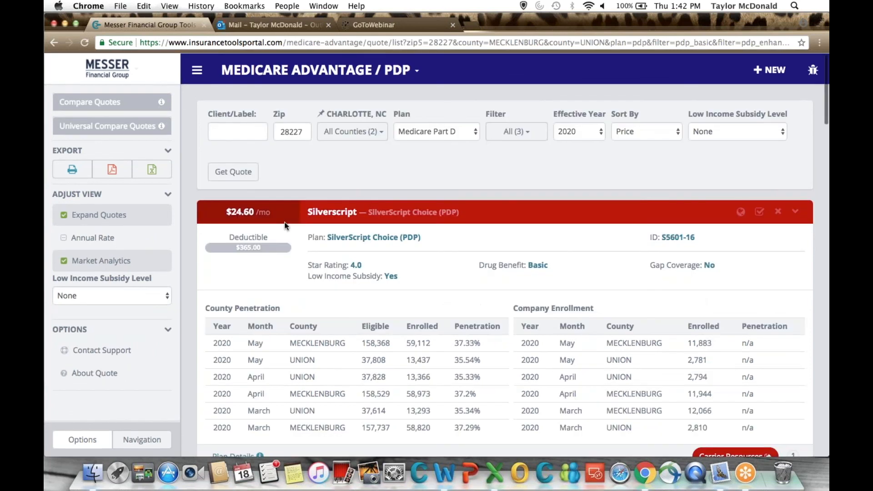
View the Low Income Subsidy Level choices for the results, keeping None, and return to the dashboard.
click(101, 302)
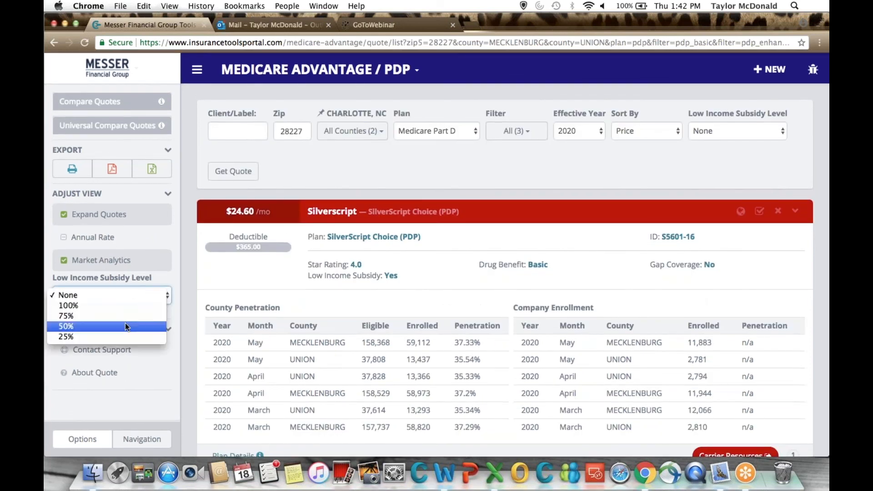
click(371, 153)
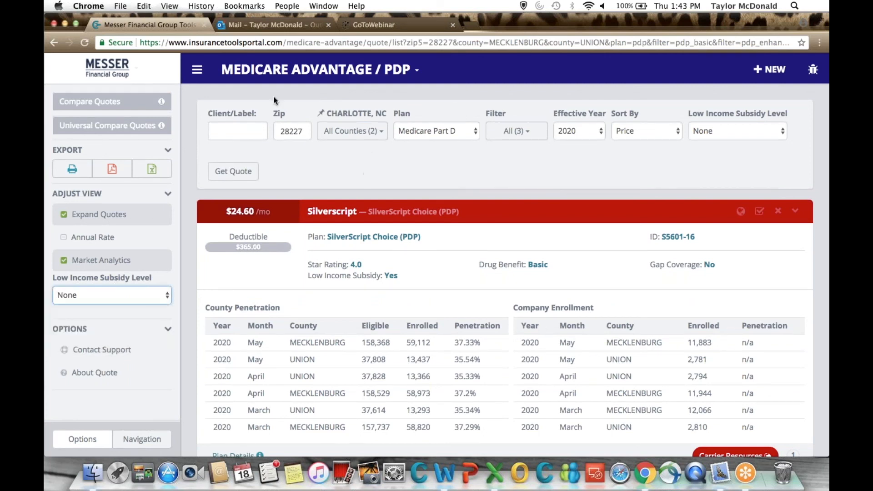
click(276, 74)
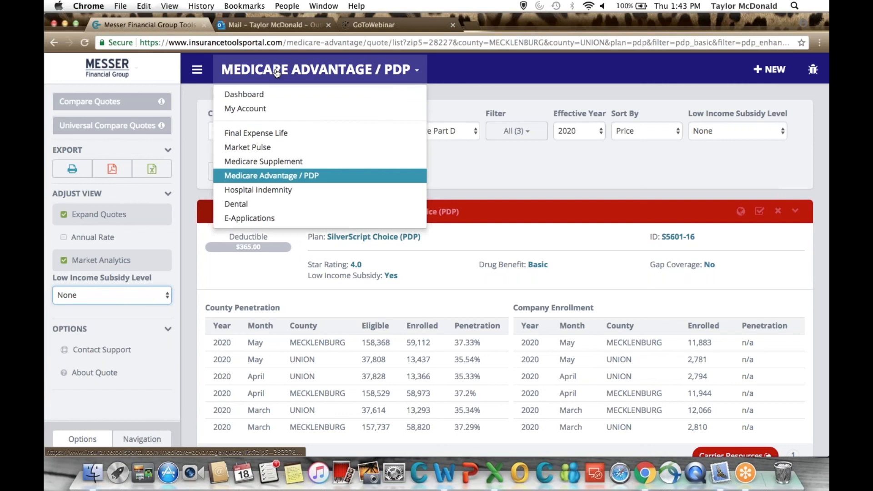
click(258, 95)
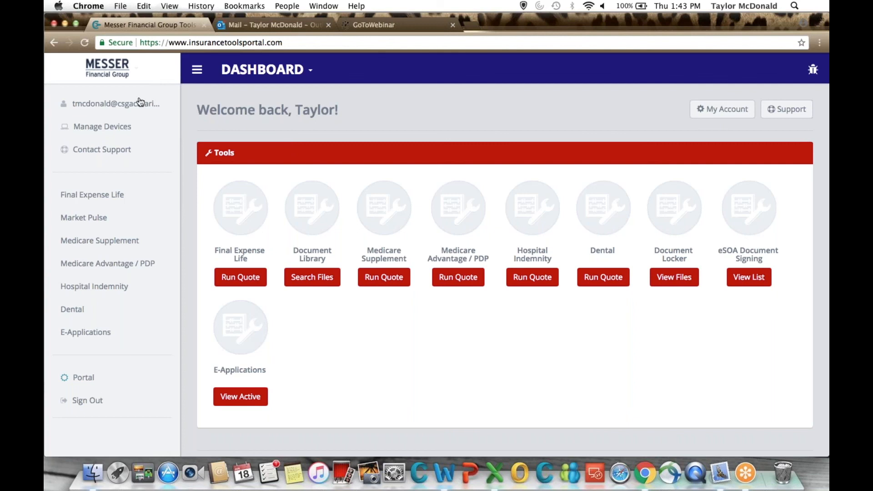
Examine the account information page with its contact, portrait, agency name and website fields, and return to the dashboard.
click(152, 109)
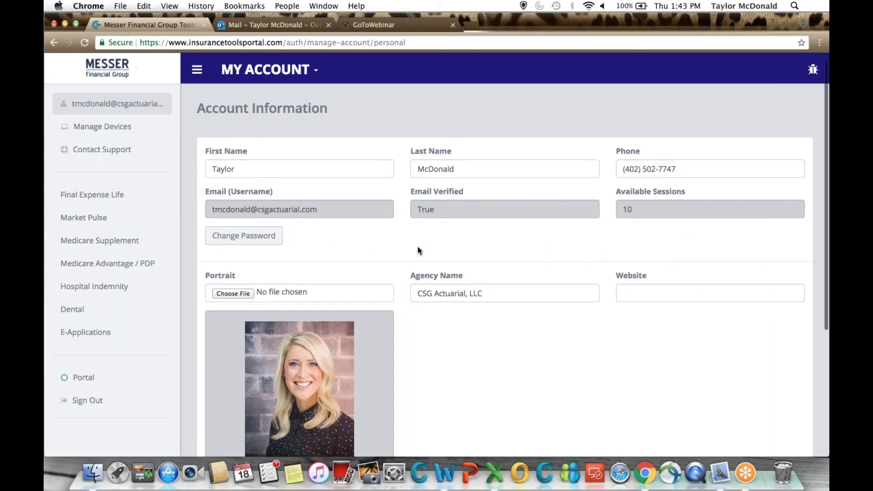
scroll(418, 247, down, 5)
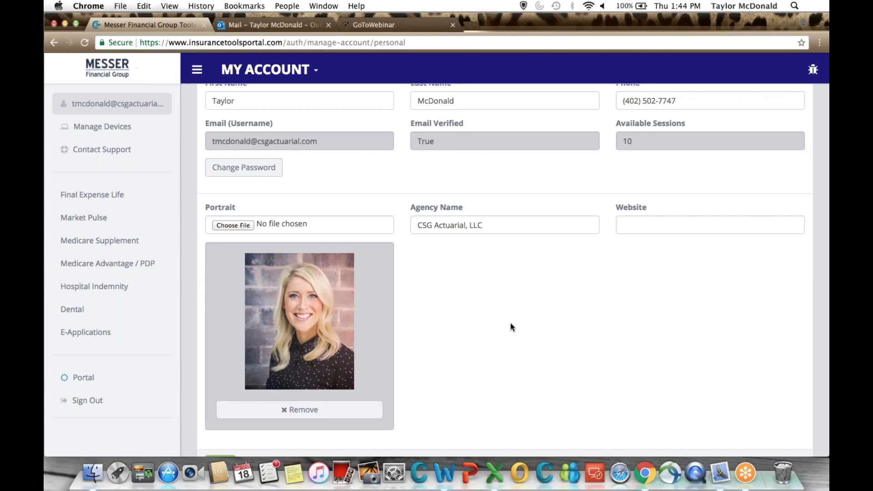
scroll(510, 324, up, 3)
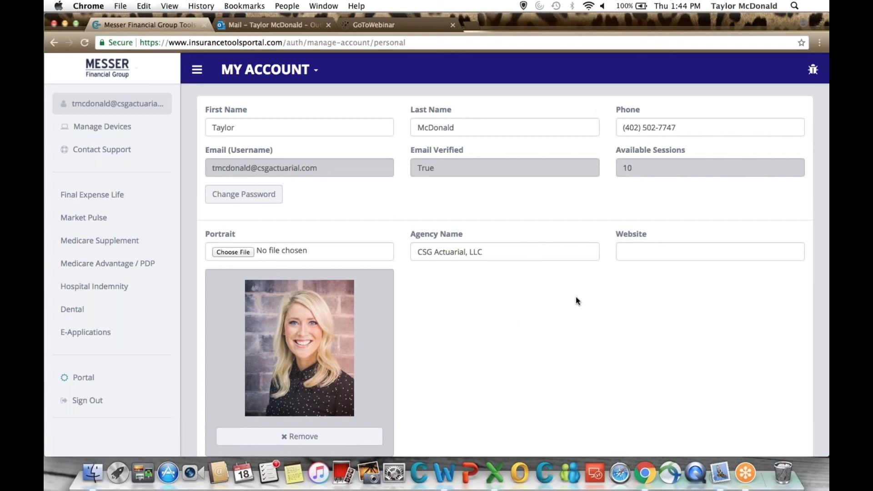
scroll(575, 296, up, 5)
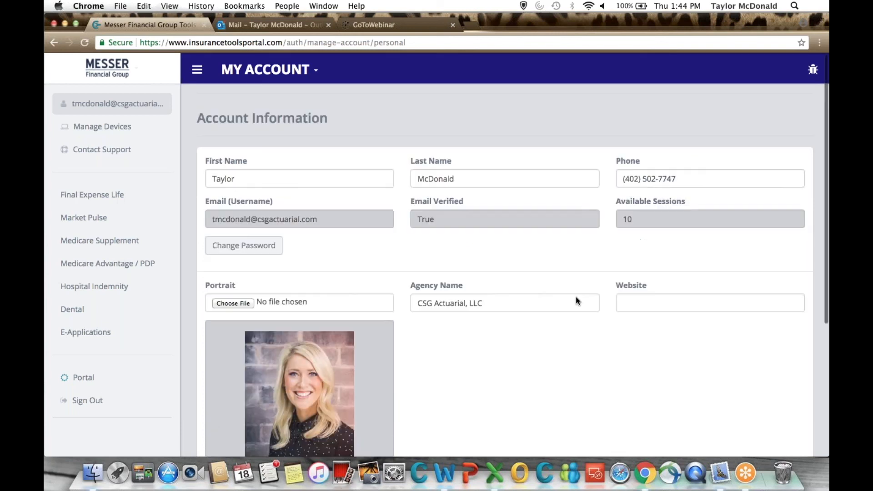
click(265, 69)
click(261, 94)
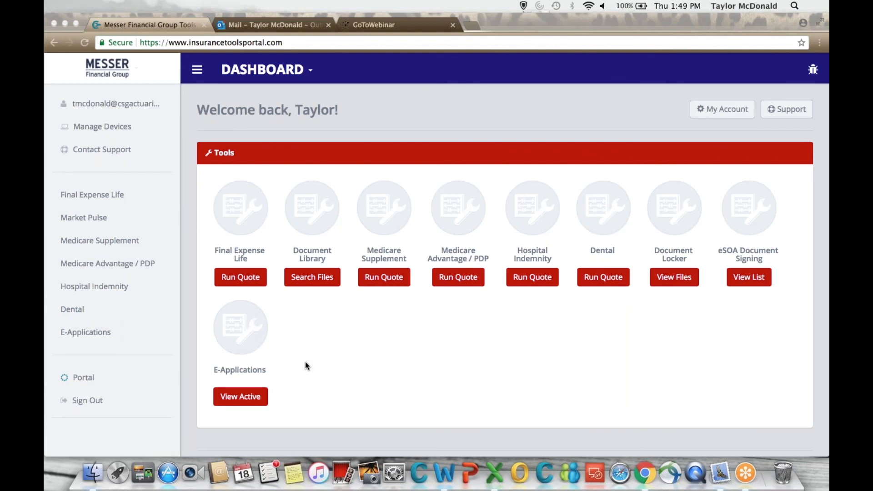
Start a Medicare Supplement quote for ZIP code 28227 with plan G.
click(381, 278)
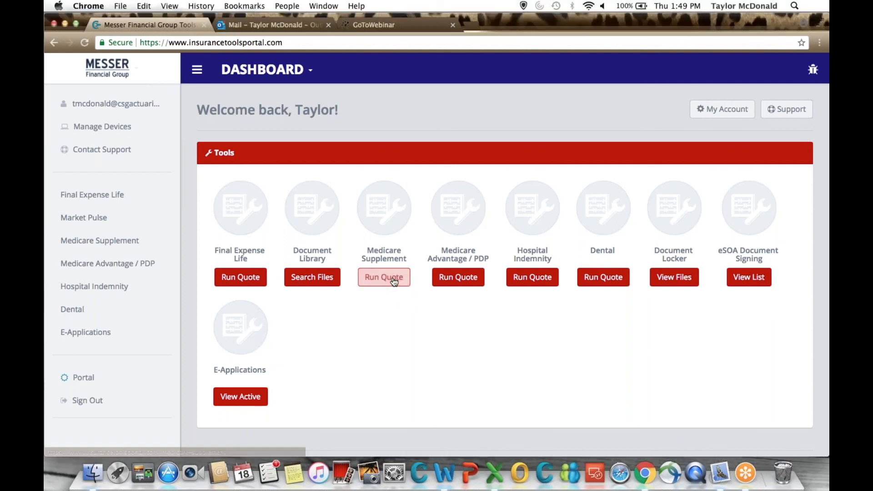
click(394, 282)
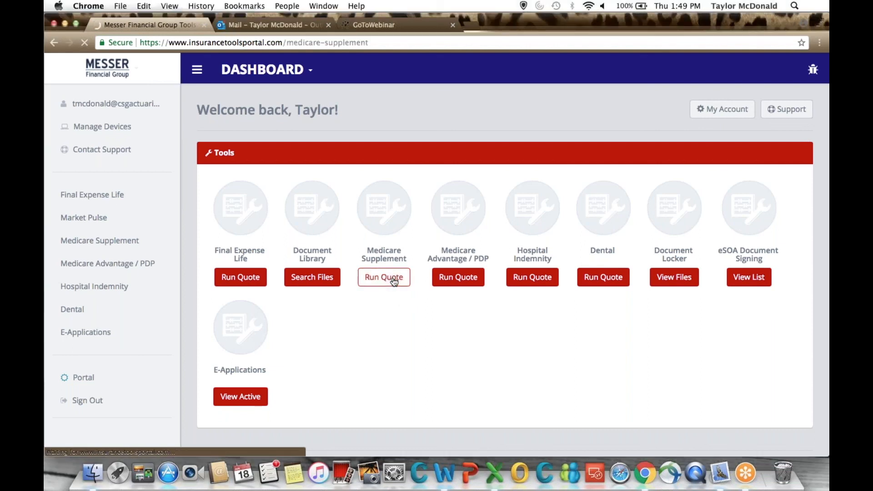
scroll(419, 298, down, 2)
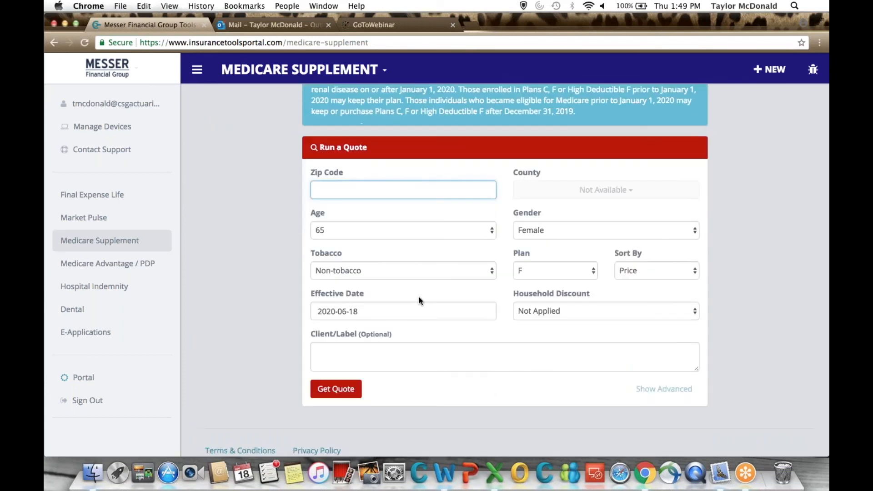
text(28227)
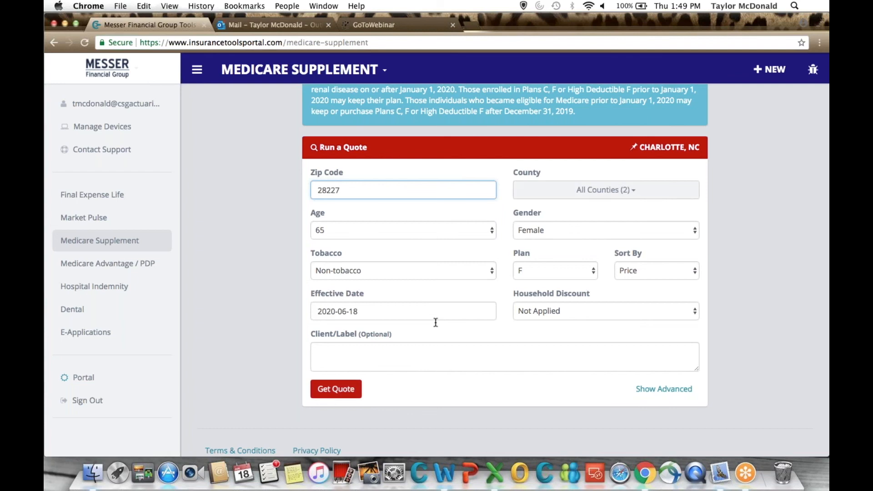
scroll(546, 242, down, 1)
click(545, 241)
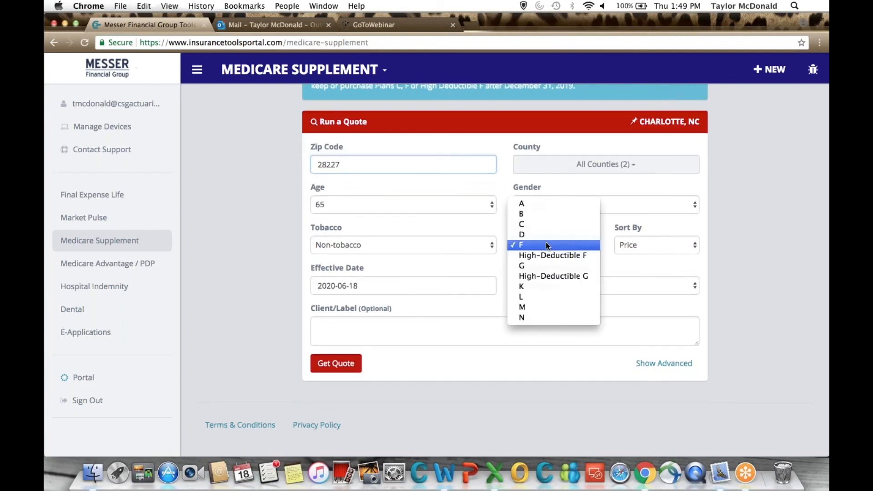
click(534, 265)
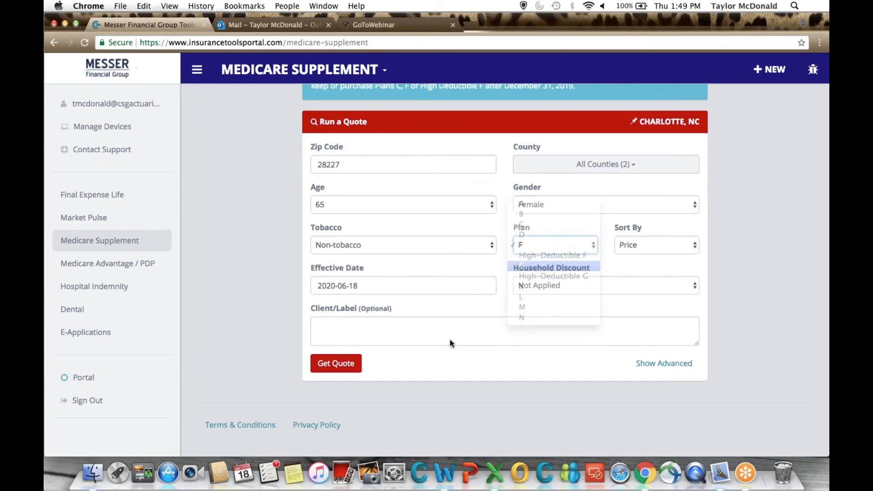
Show the advanced underwriting filters for the plan G Medicare Supplement quote.
scroll(500, 328, down, 1)
click(692, 309)
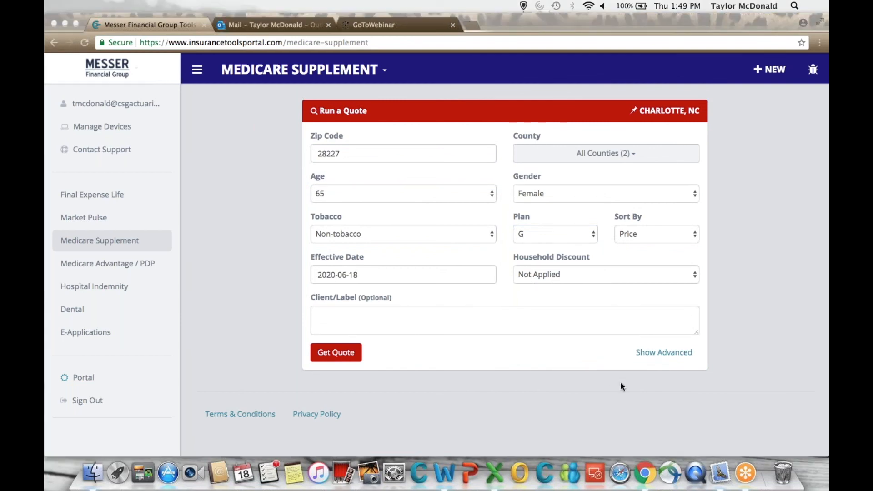
click(650, 353)
click(649, 353)
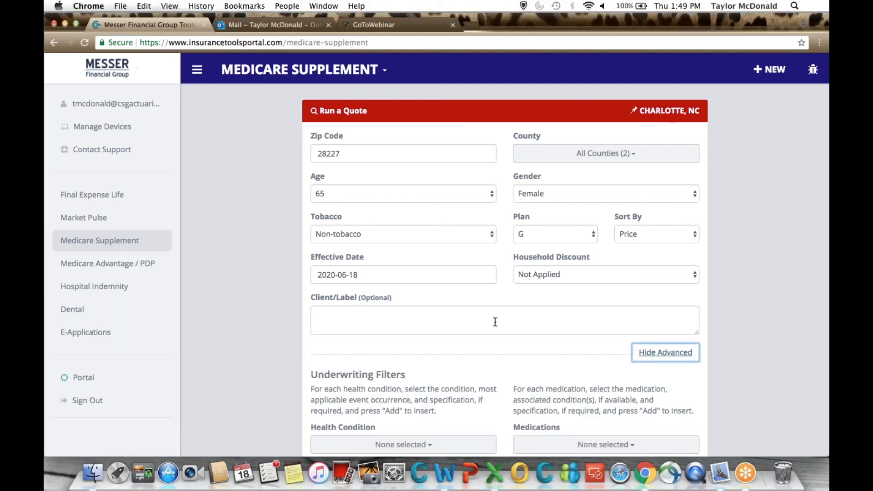
scroll(495, 322, down, 1)
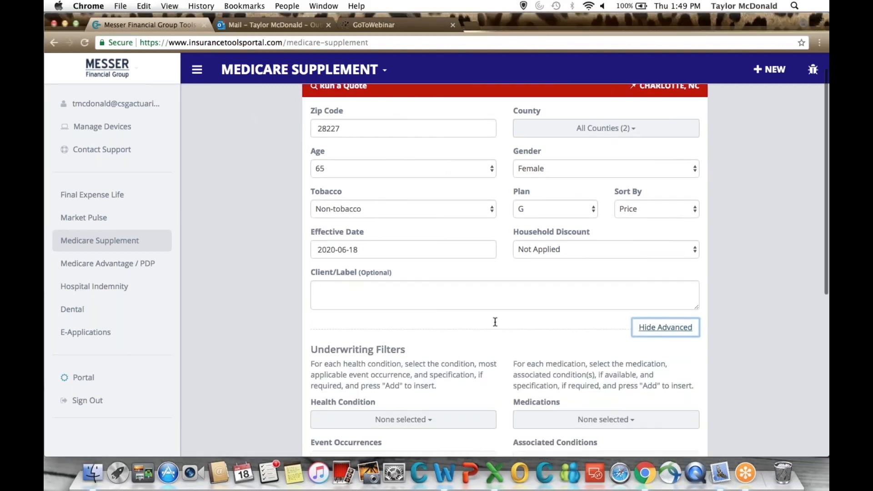
scroll(495, 322, down, 5)
scroll(419, 228, down, 2)
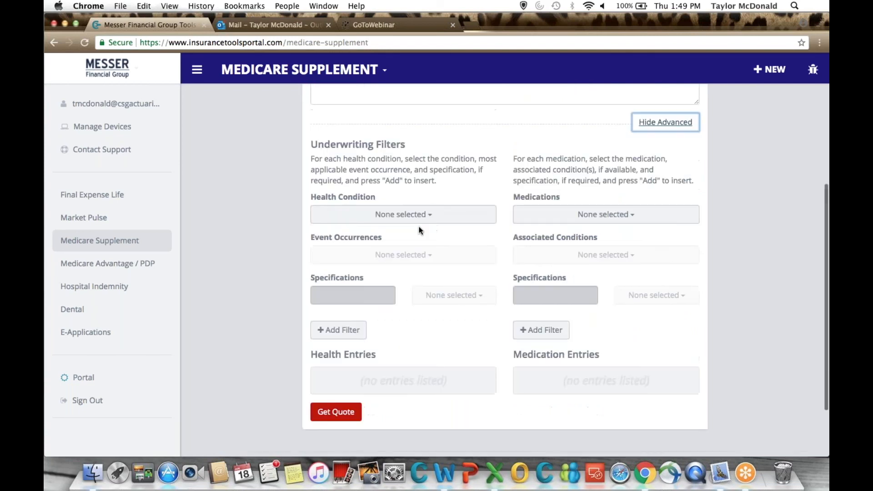
Add a health condition filter for Any Heart Disease with an event occurrence of less than 2 years ago.
click(403, 212)
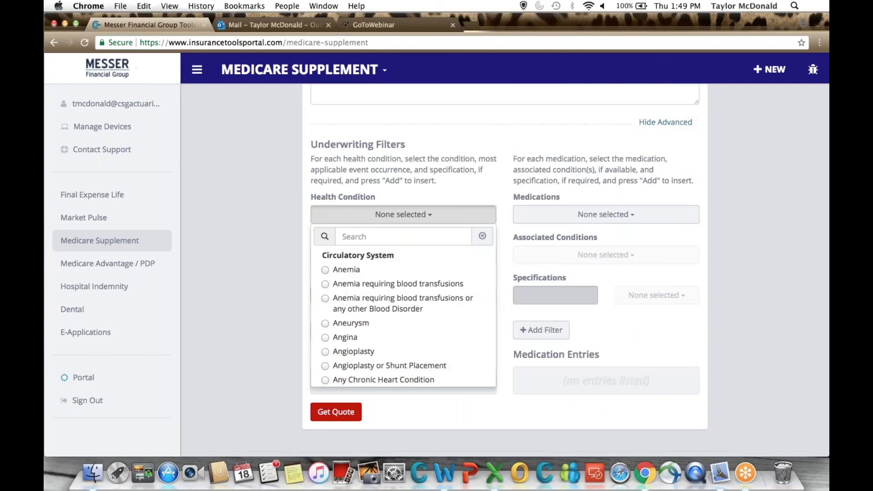
scroll(361, 359, down, 2)
click(362, 360)
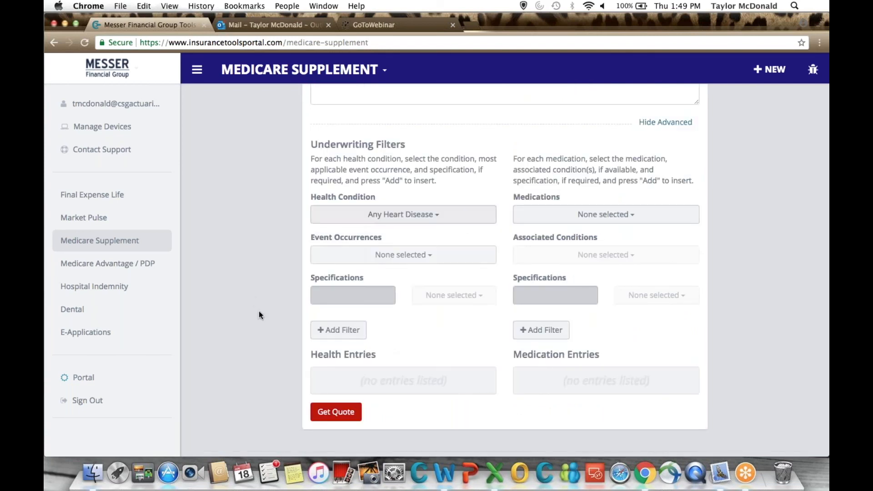
click(369, 264)
click(336, 297)
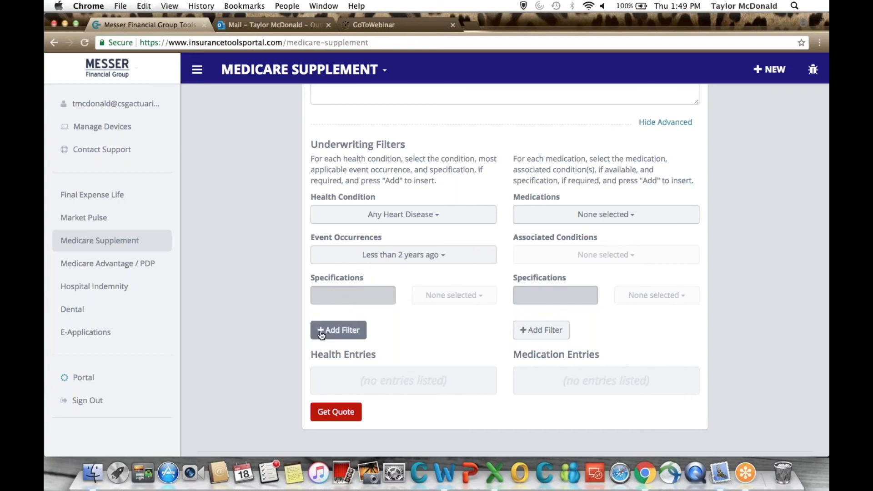
click(339, 330)
Browse the medications available for underwriting and choose Agenerase.
click(606, 214)
scroll(573, 312, down, 3)
scroll(573, 312, down, 5)
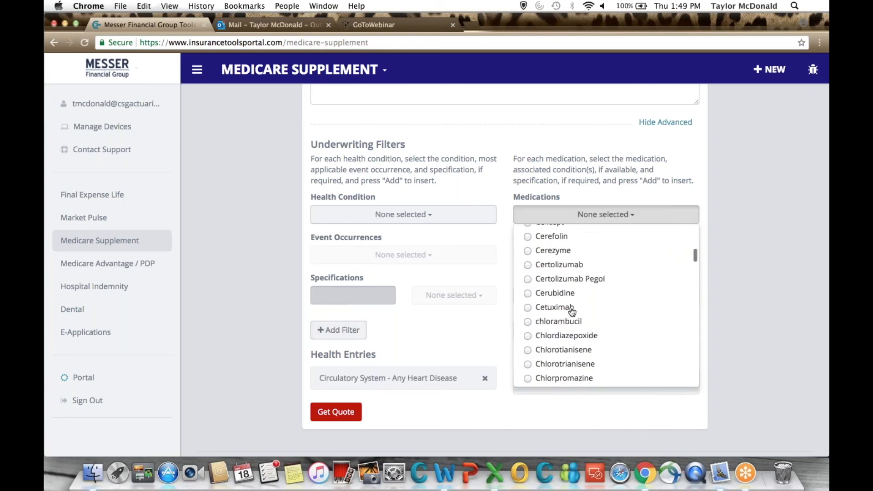
scroll(572, 312, up, 15)
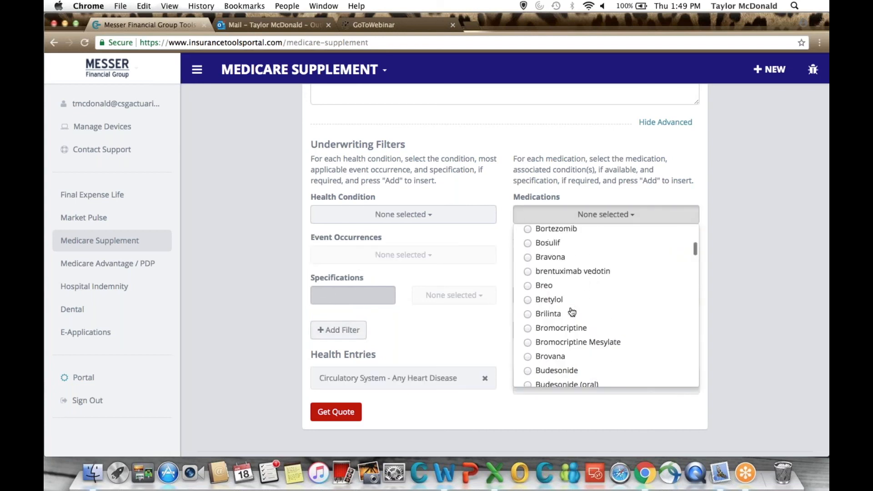
scroll(572, 312, down, 3)
scroll(572, 312, down, 2)
scroll(572, 312, up, 8)
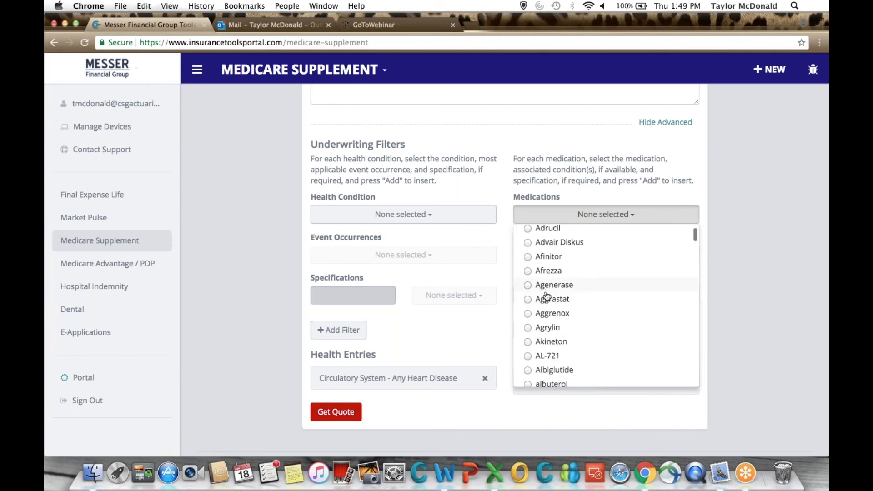
click(548, 293)
Mark AIDS as the associated condition for Agenerase and clear that selection again.
click(632, 258)
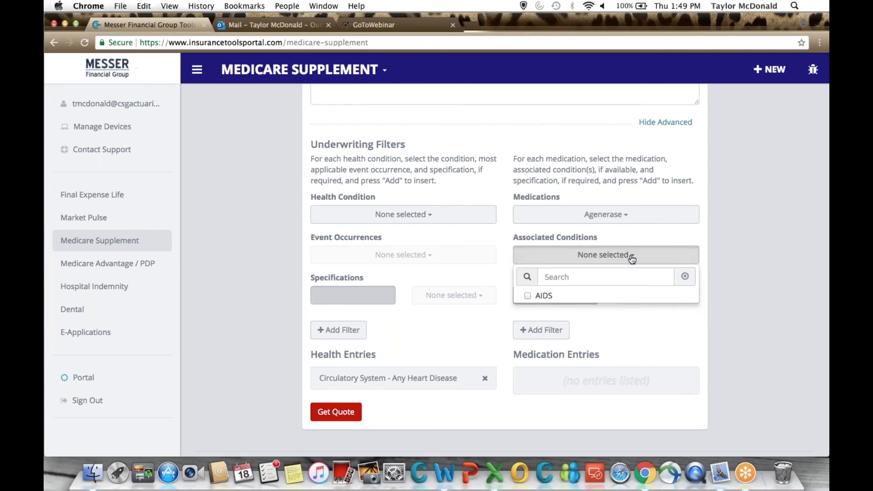
click(585, 296)
click(586, 296)
click(610, 242)
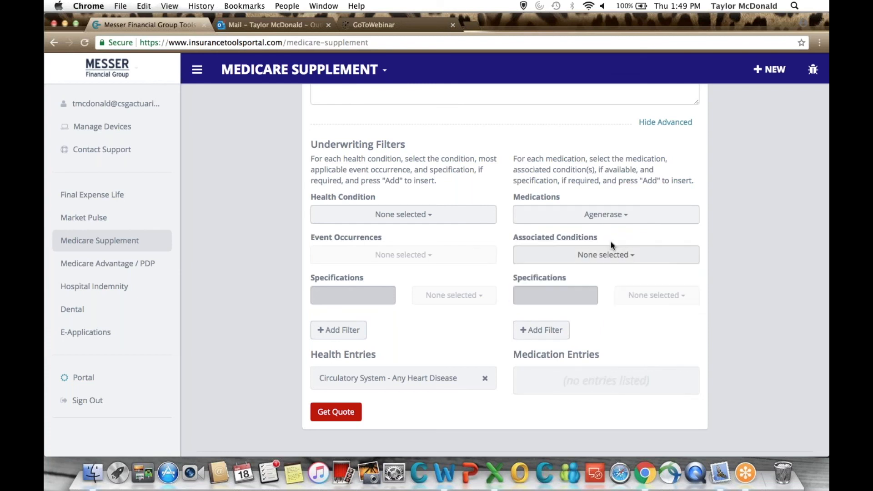
Keep Agenerase as the chosen medication and add it to the medication entries without an associated condition.
click(619, 215)
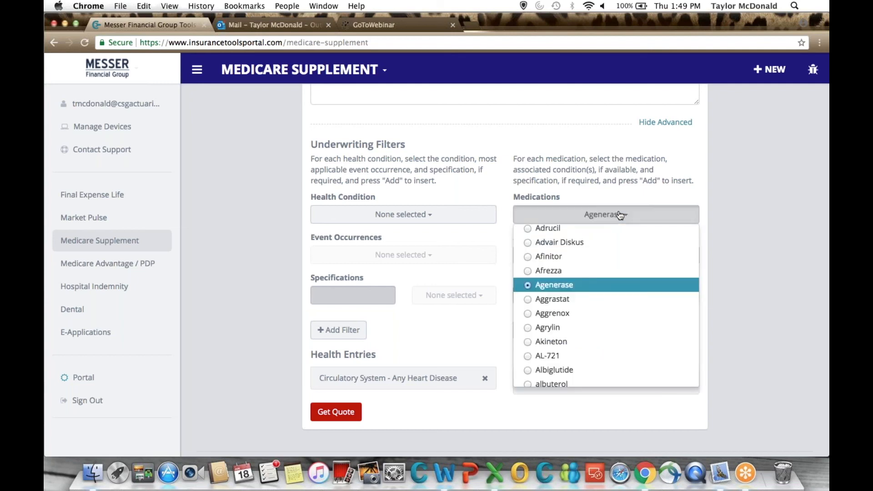
scroll(673, 291, up, 5)
scroll(614, 318, down, 3)
click(706, 232)
click(555, 332)
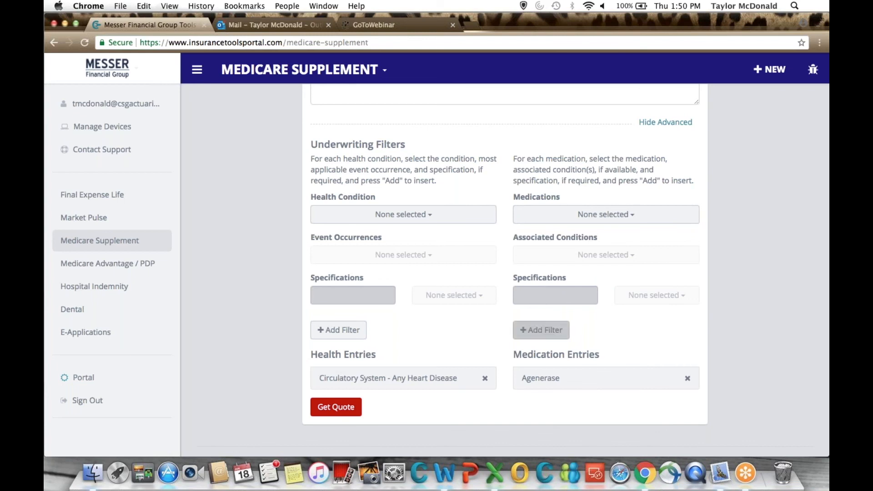
Look over the Medicare Supplement quote form with its underwriting entries and return to the dashboard.
scroll(336, 338, down, 3)
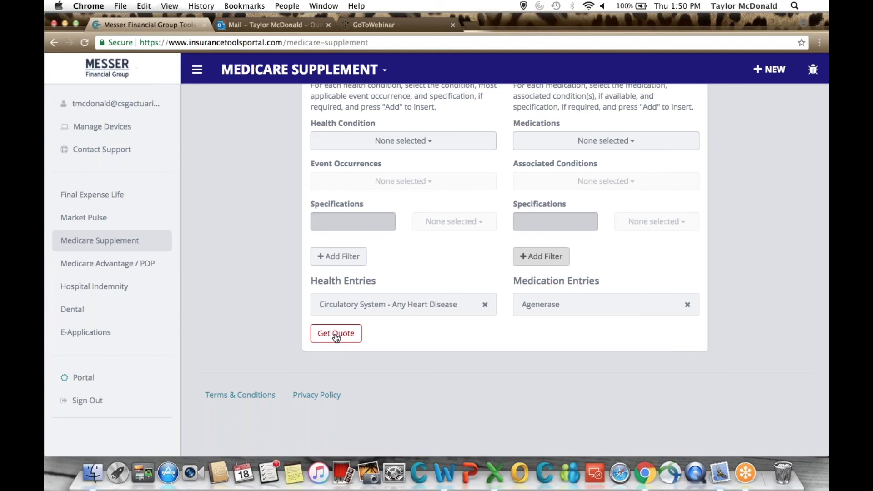
click(336, 337)
scroll(406, 233, up, 3)
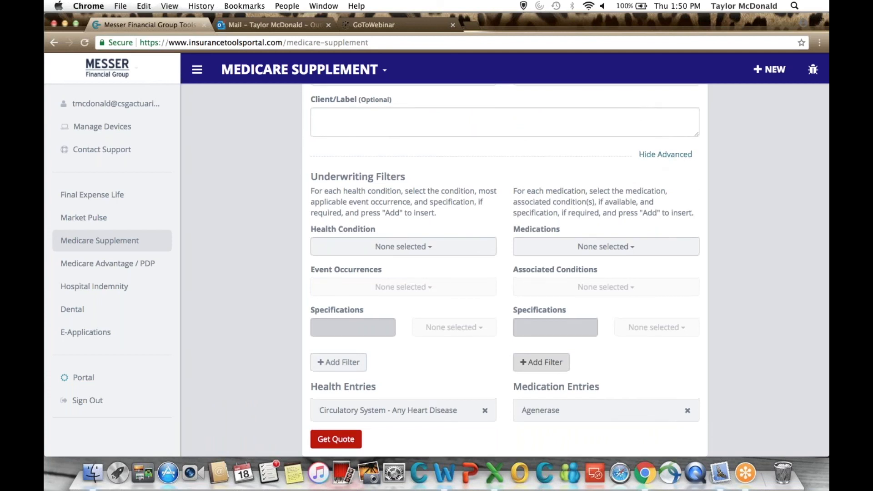
scroll(396, 133, up, 5)
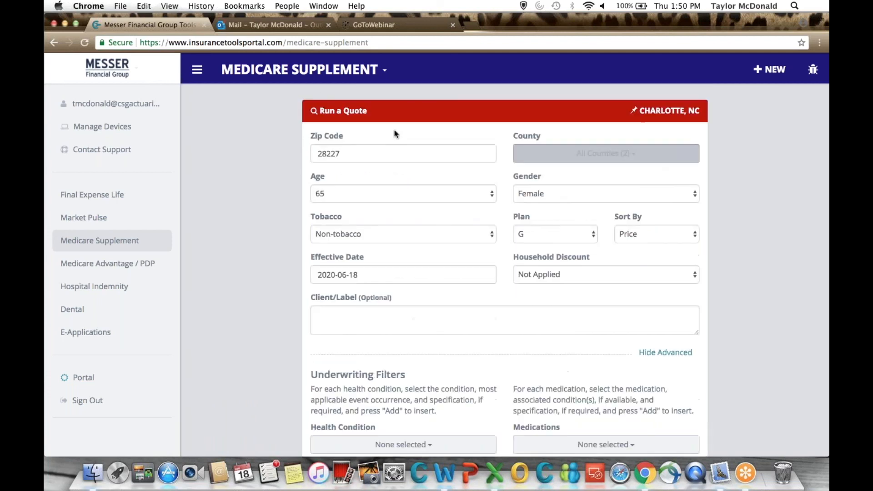
click(268, 81)
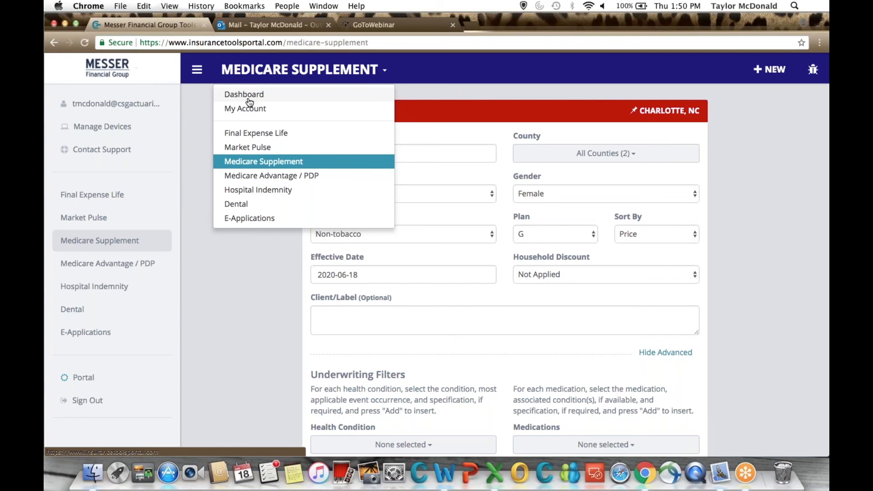
click(253, 99)
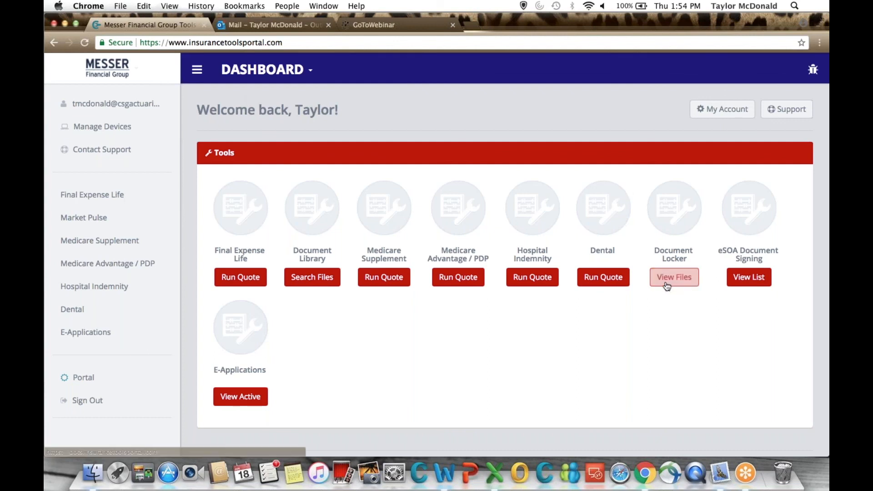
click(689, 209)
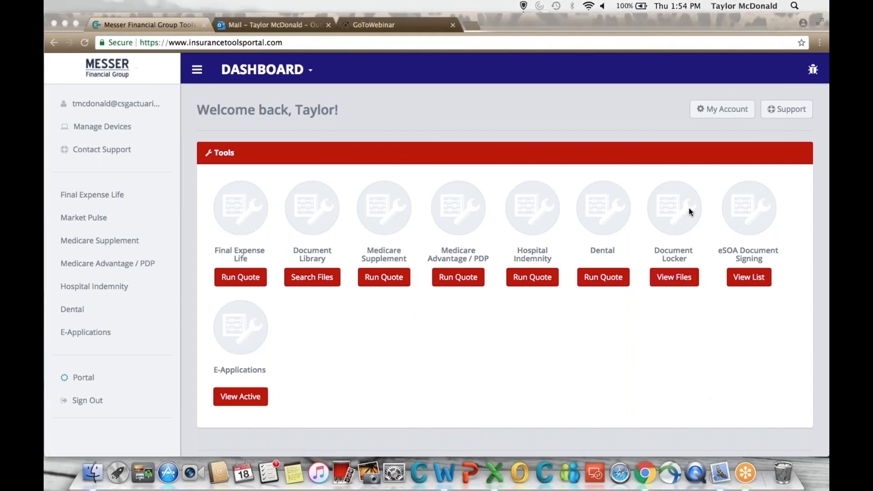